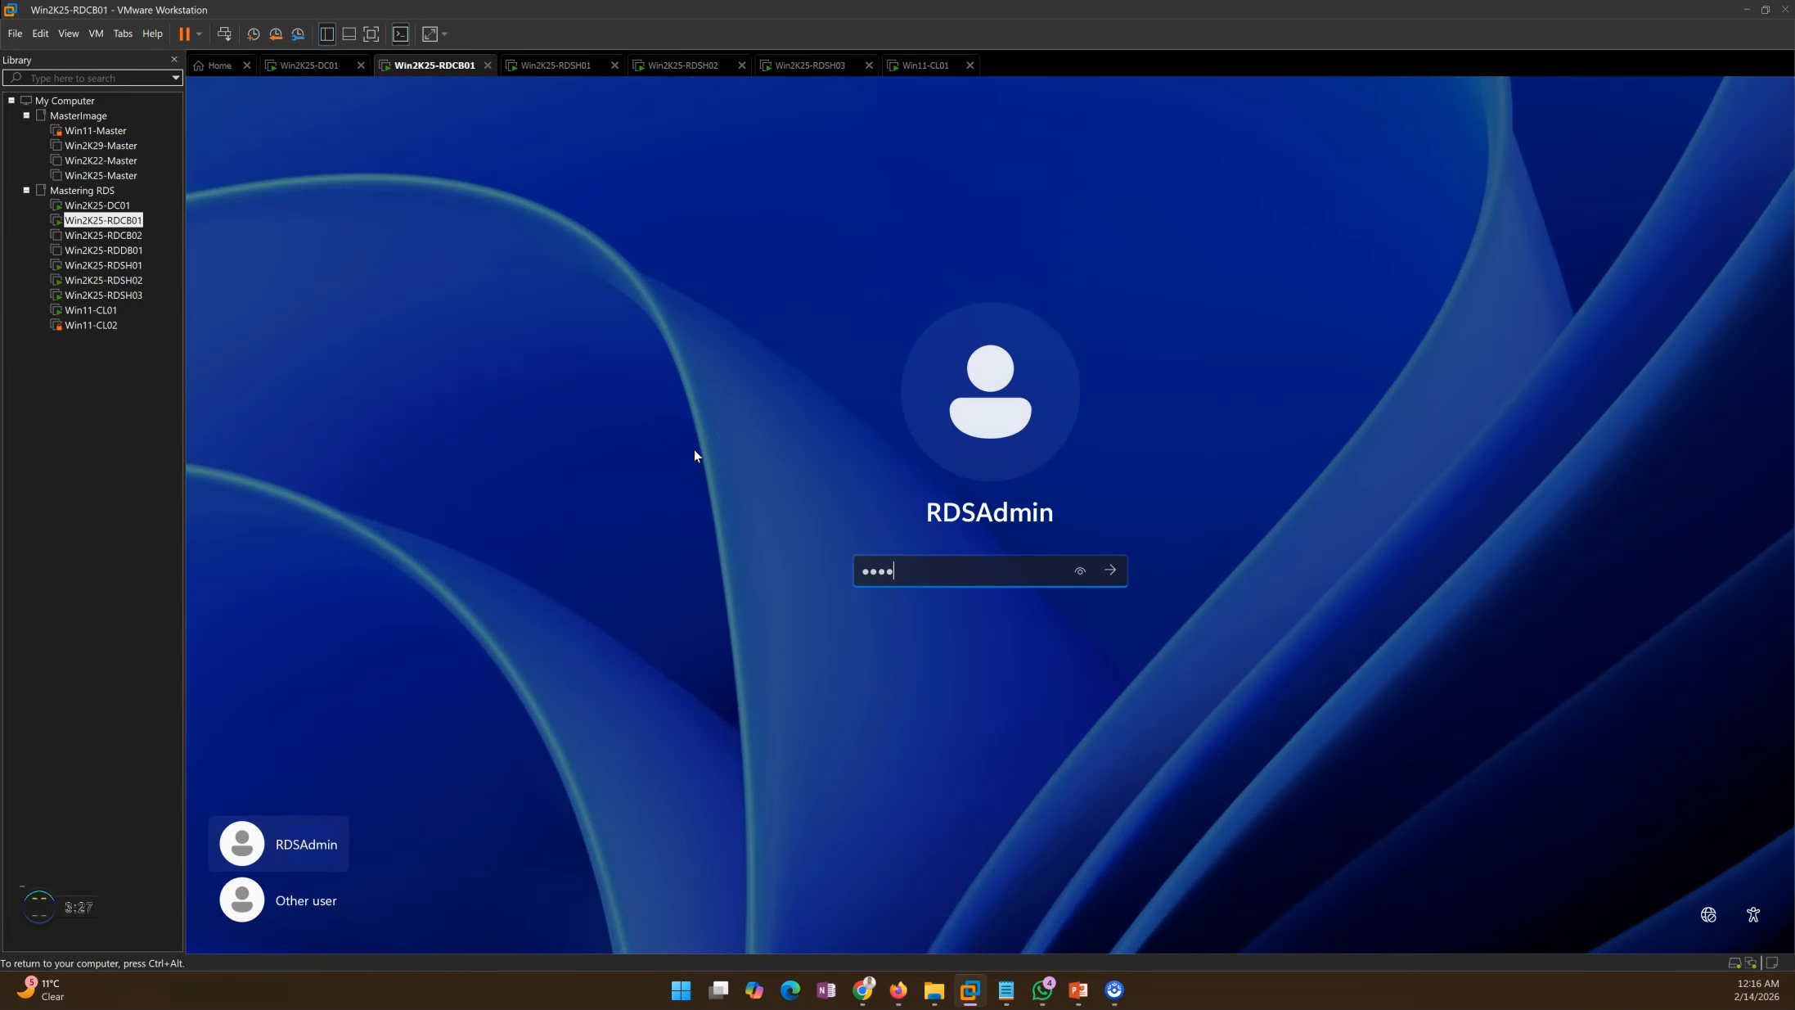
# Step: Sign in to Win2K25-RDCB01, then move across the VM tabs to Win2K25-RDSH03
pyautogui.press('Return')
pyautogui.click(792, 66)
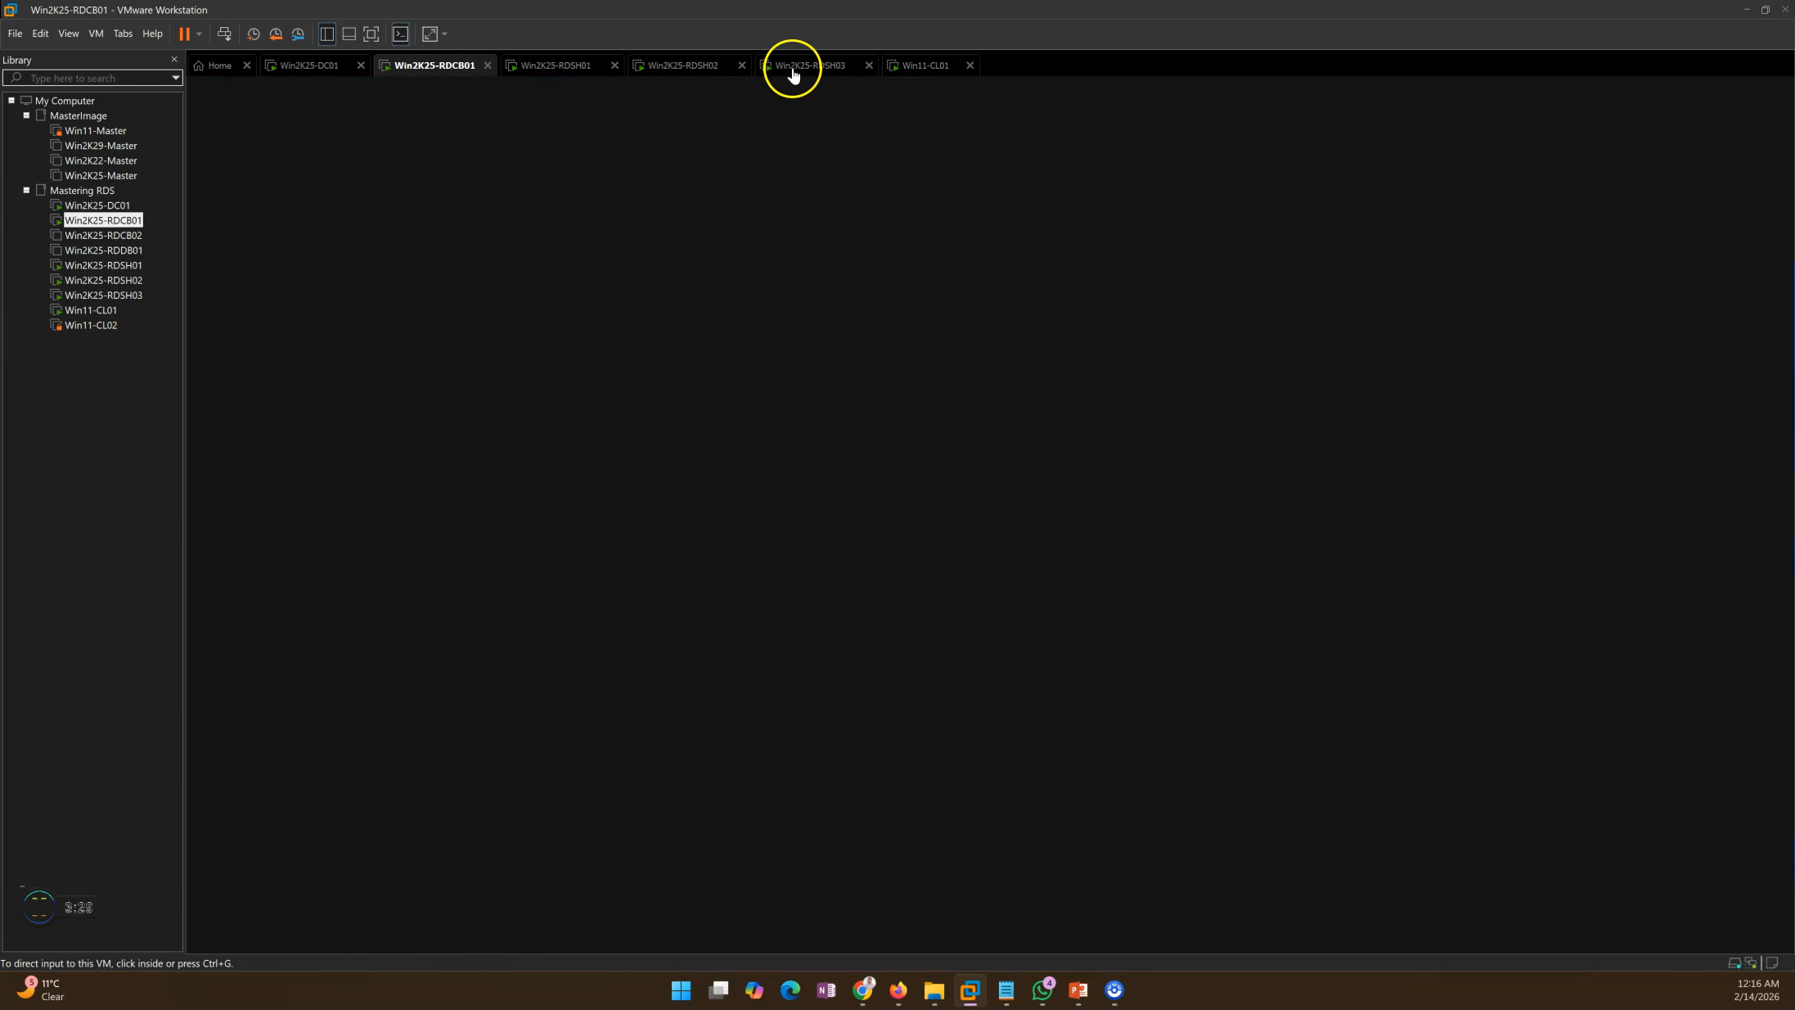
pyautogui.click(561, 65)
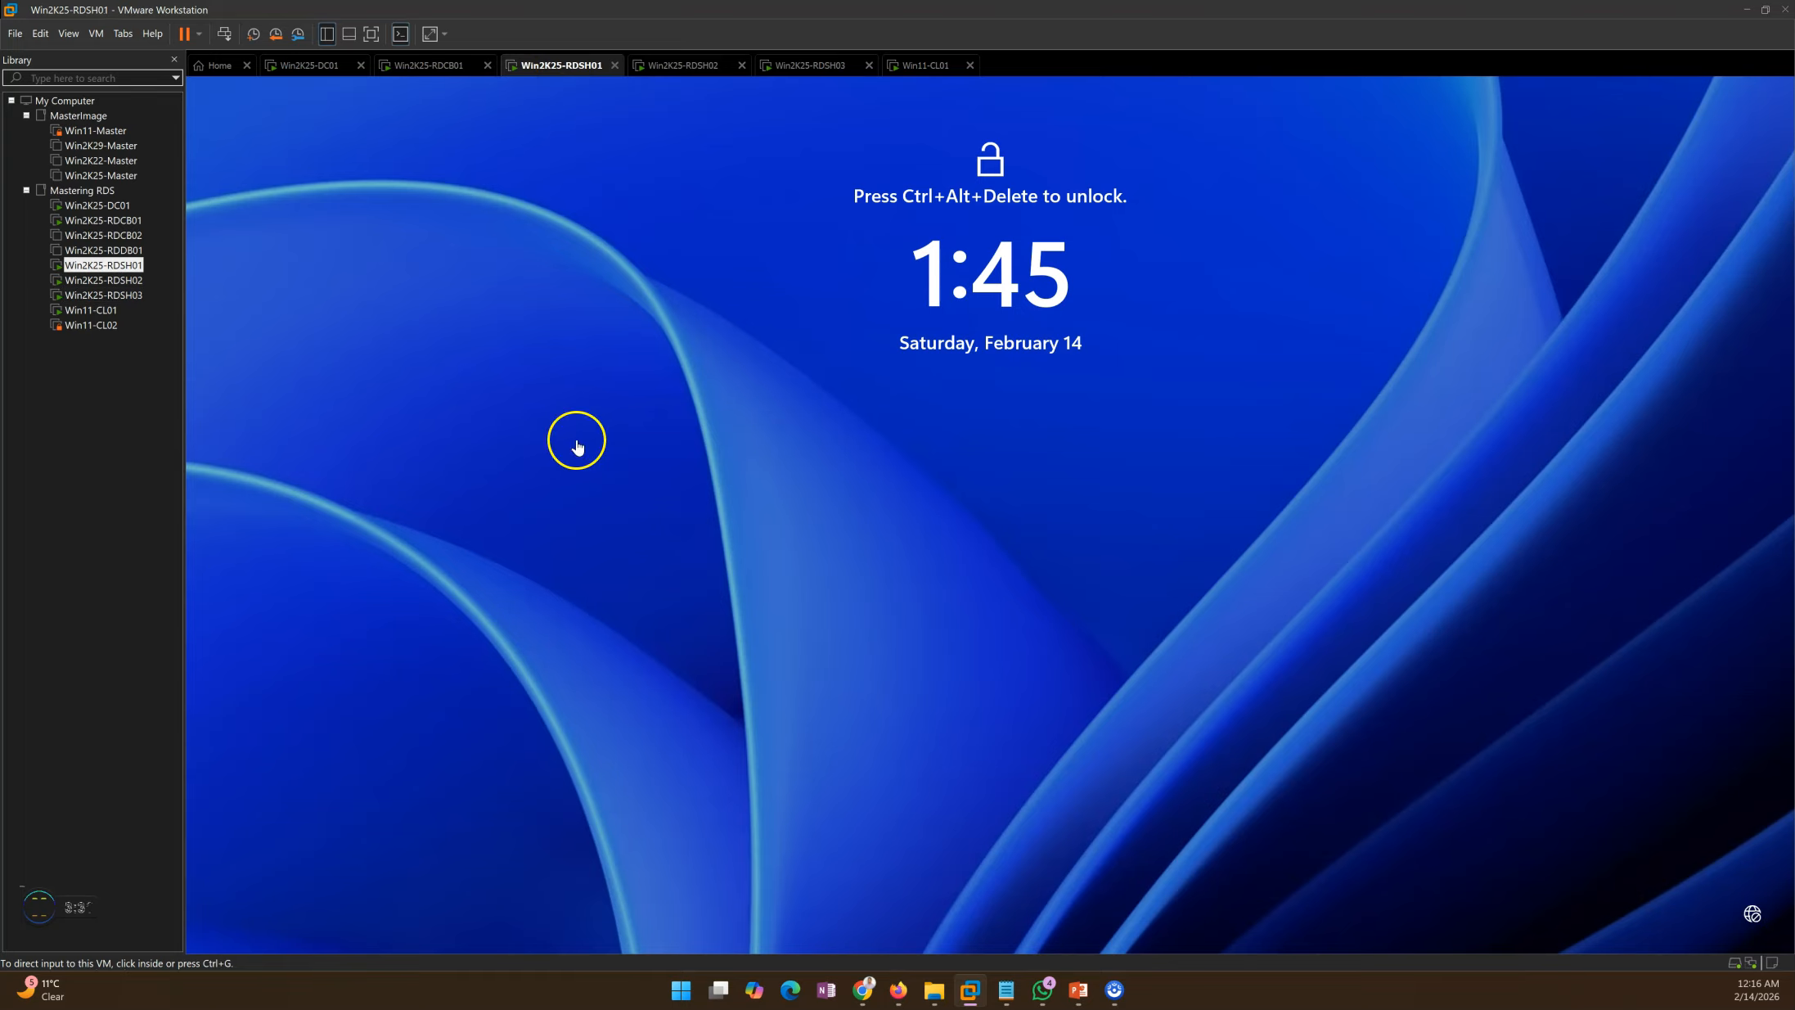
pyautogui.click(711, 65)
pyautogui.click(790, 65)
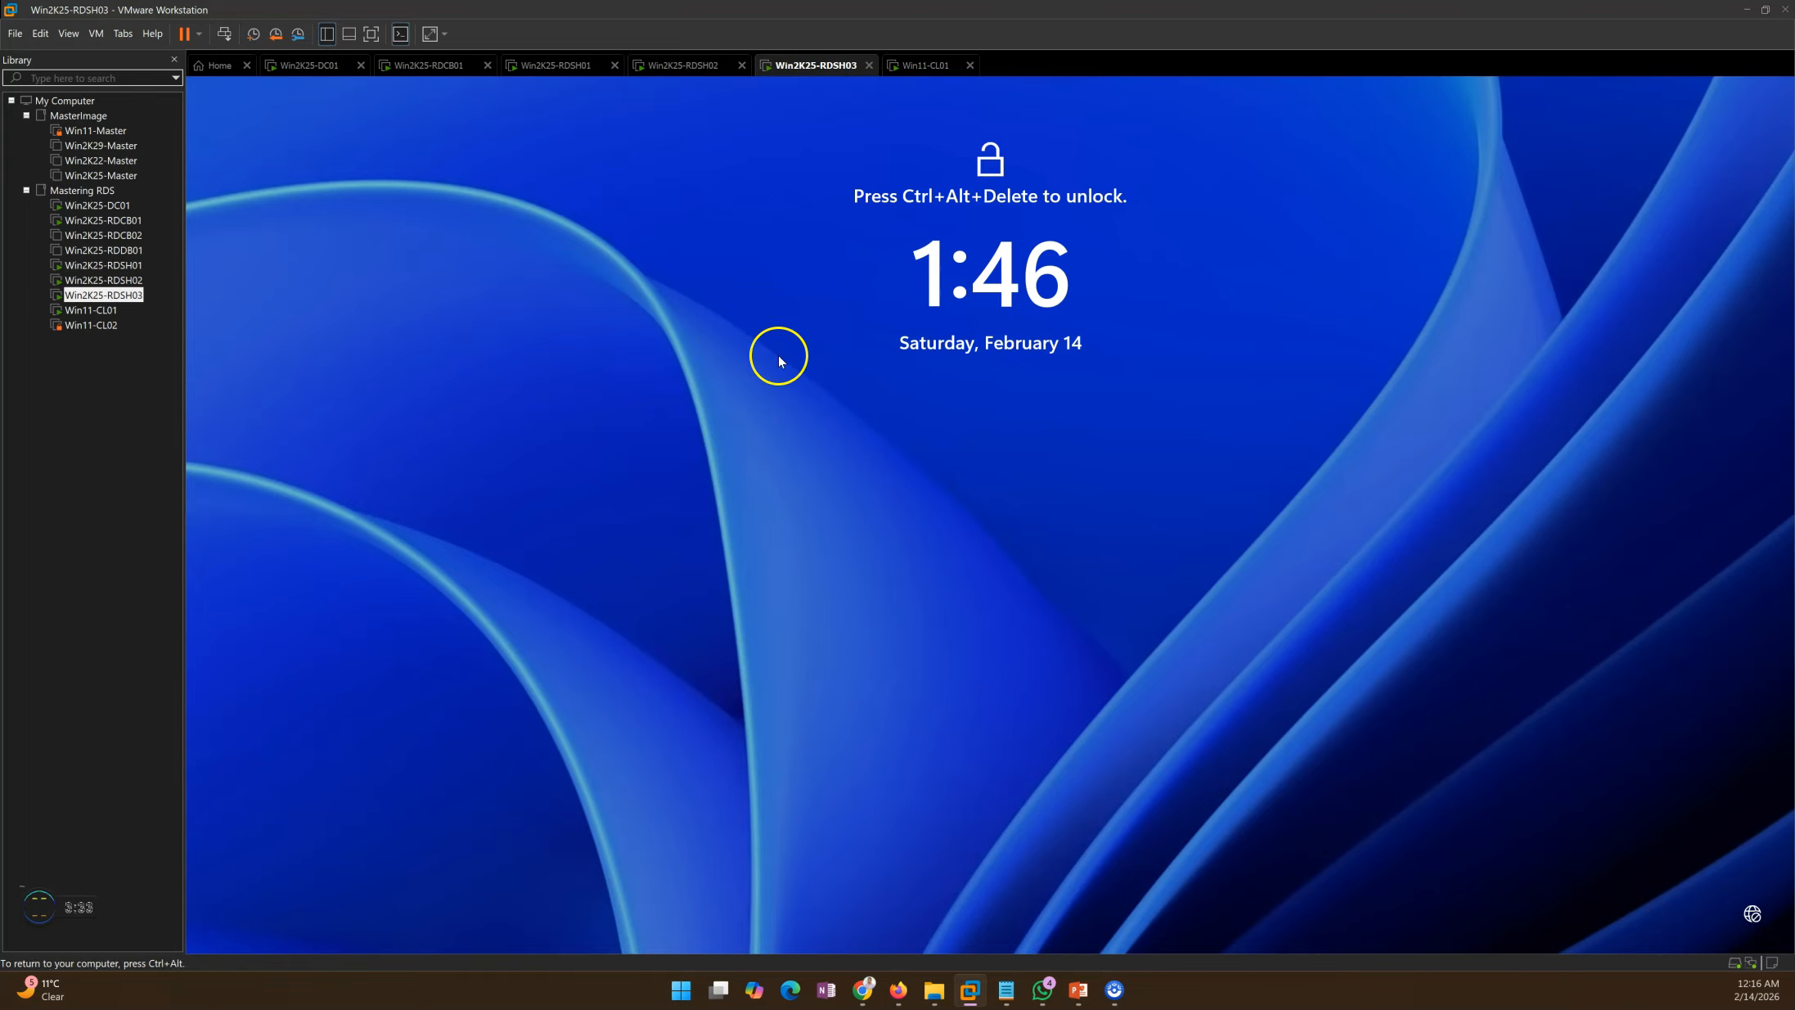
# Step: Send Ctrl+Alt+Del to Win2K25-RDSH03 and sign in as RDSAdmin with the account password
pyautogui.click(238, 34)
pyautogui.click(443, 385)
pyautogui.write('Pa')
pyautogui.press('Return')
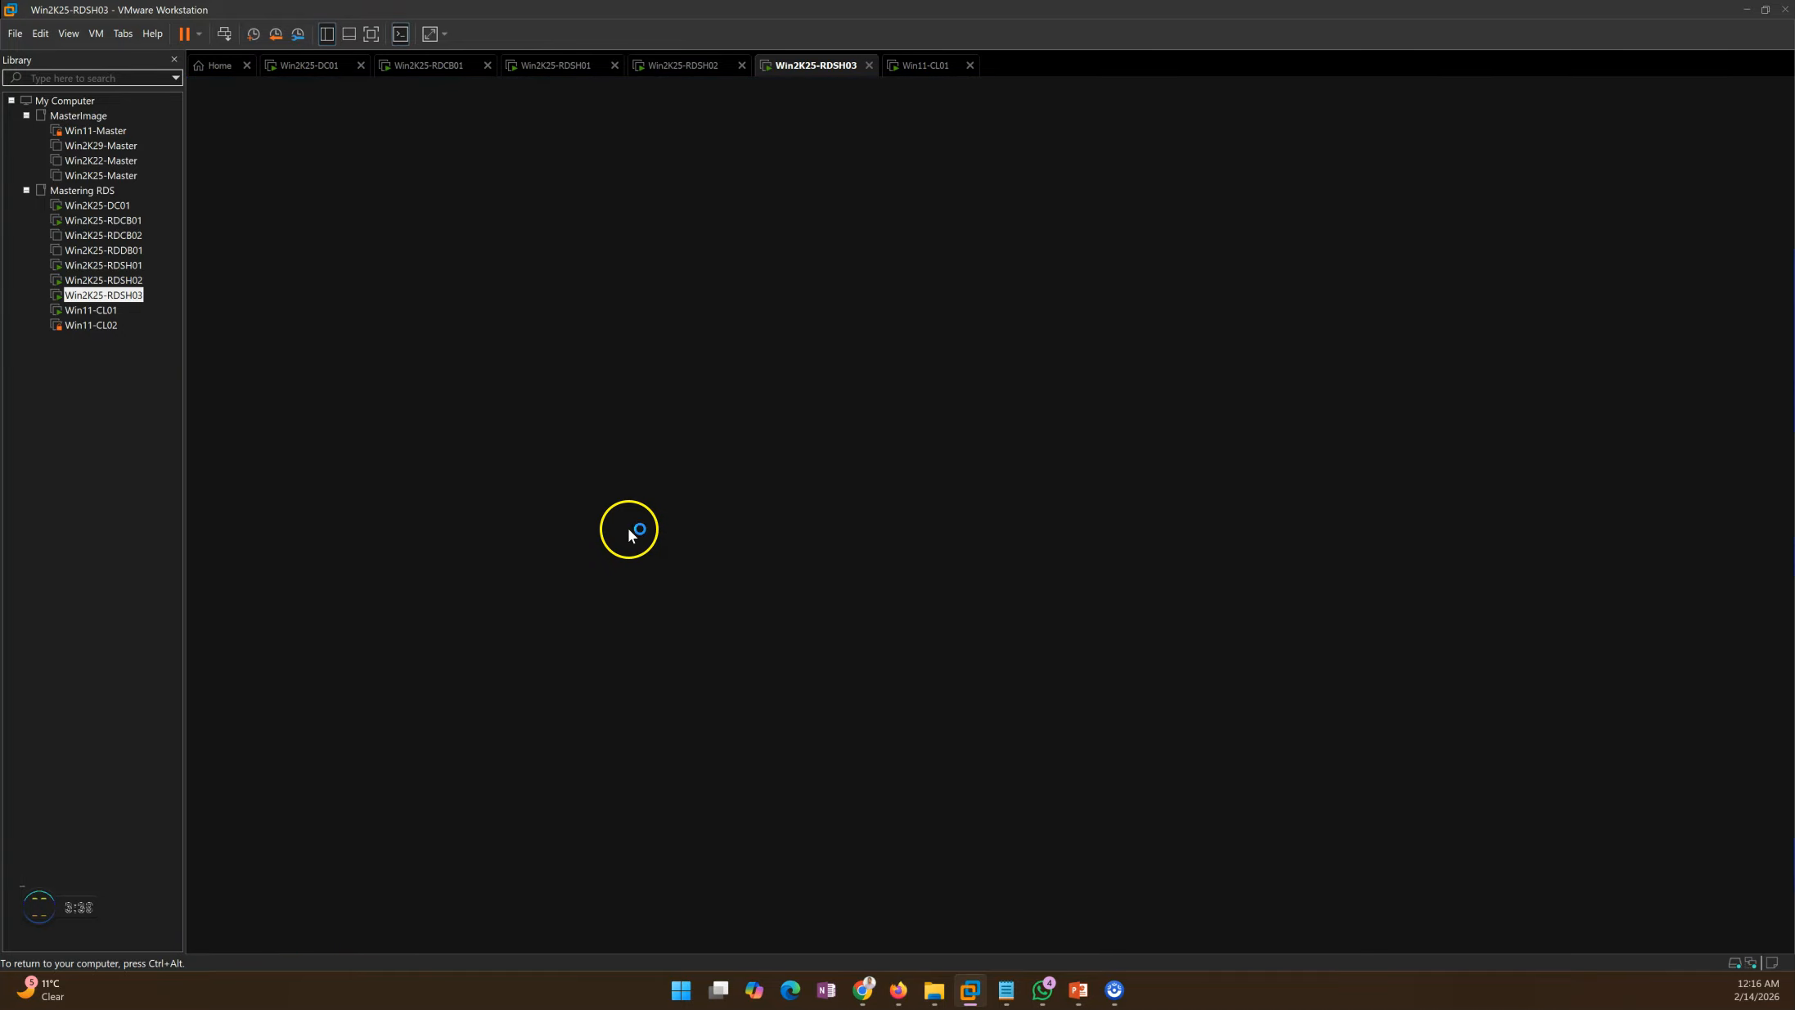
pyautogui.hotkey('alt', 'Tab')
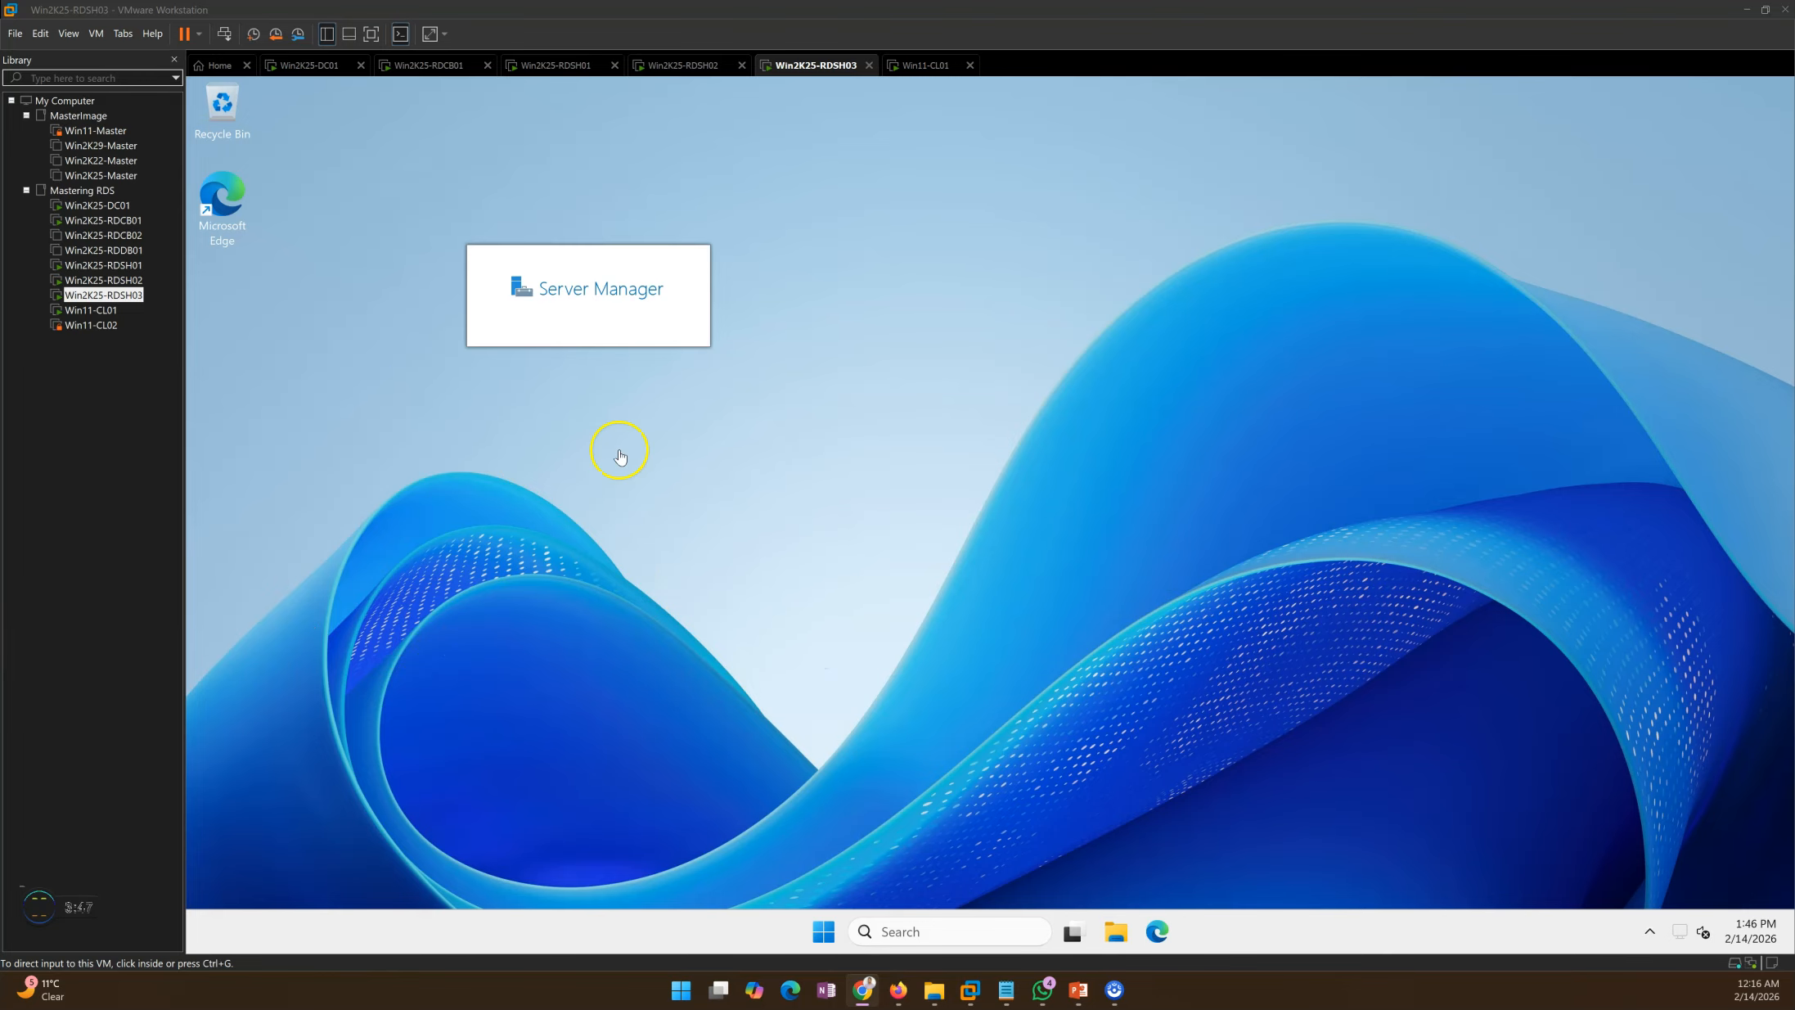
# Step: Open Windows PowerShell as administrator on RDSH03 and center its console on the desktop
pyautogui.click(824, 931)
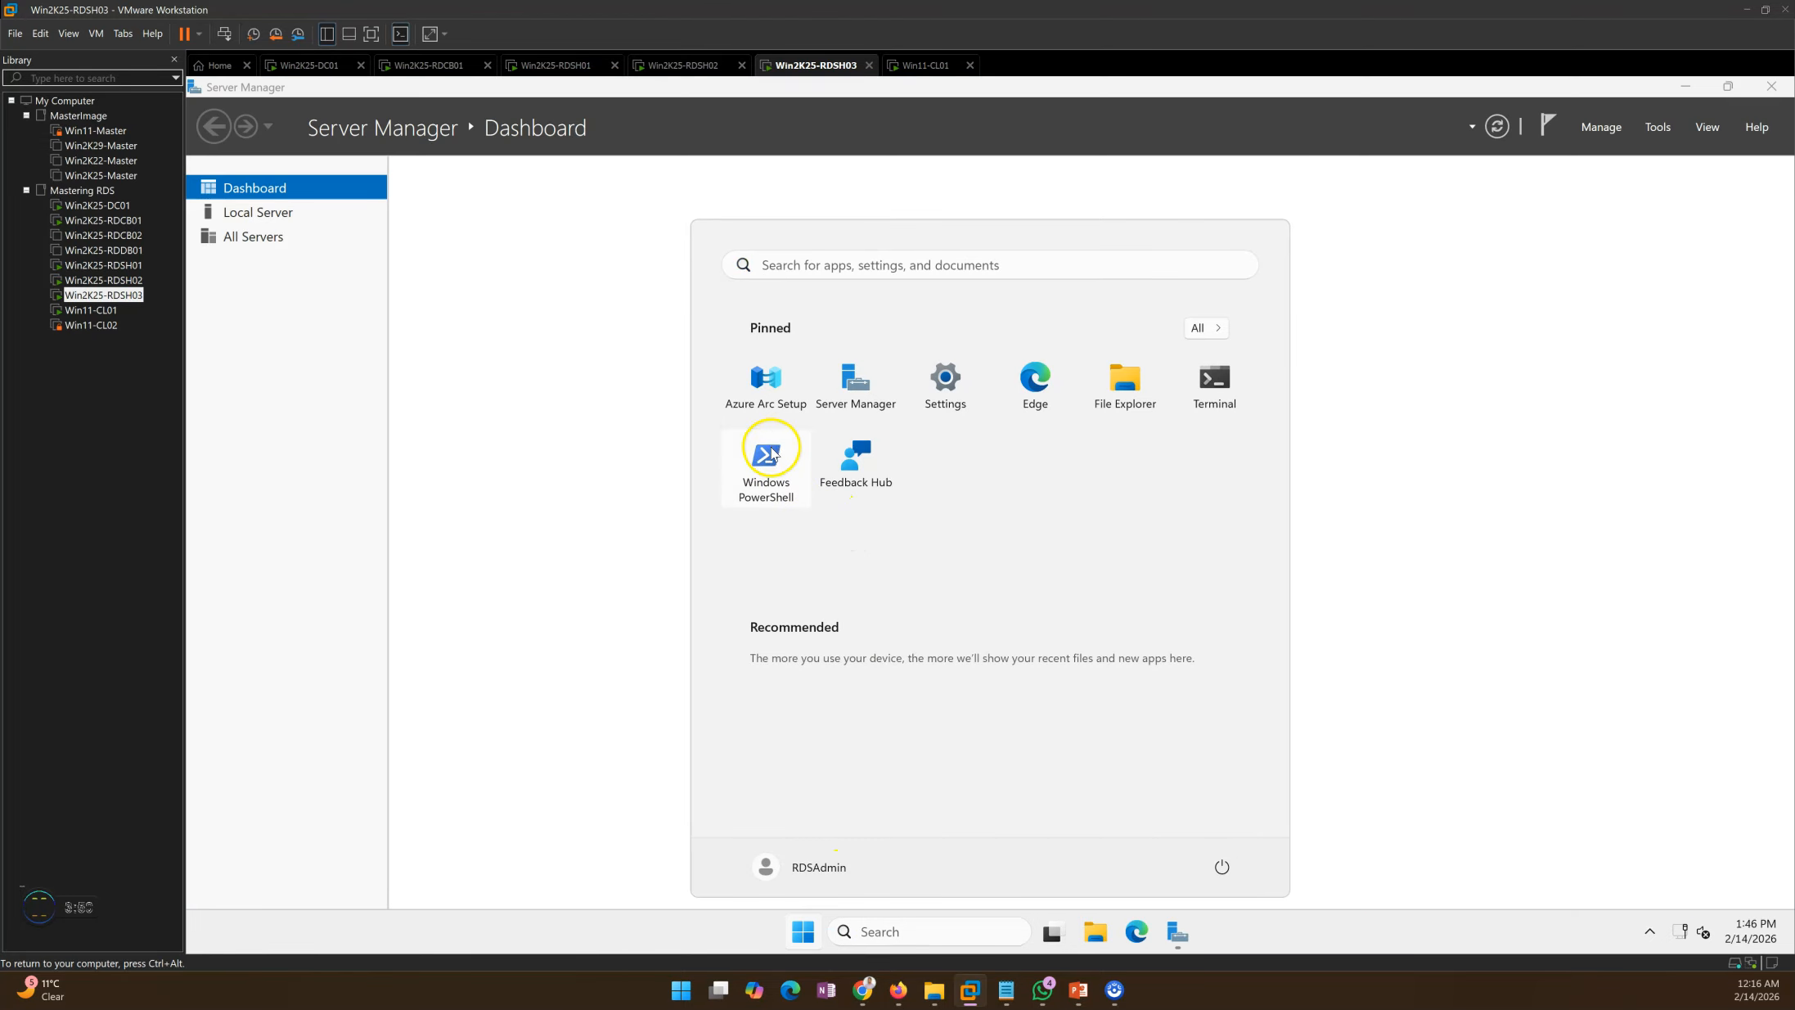
pyautogui.rightClick(766, 459)
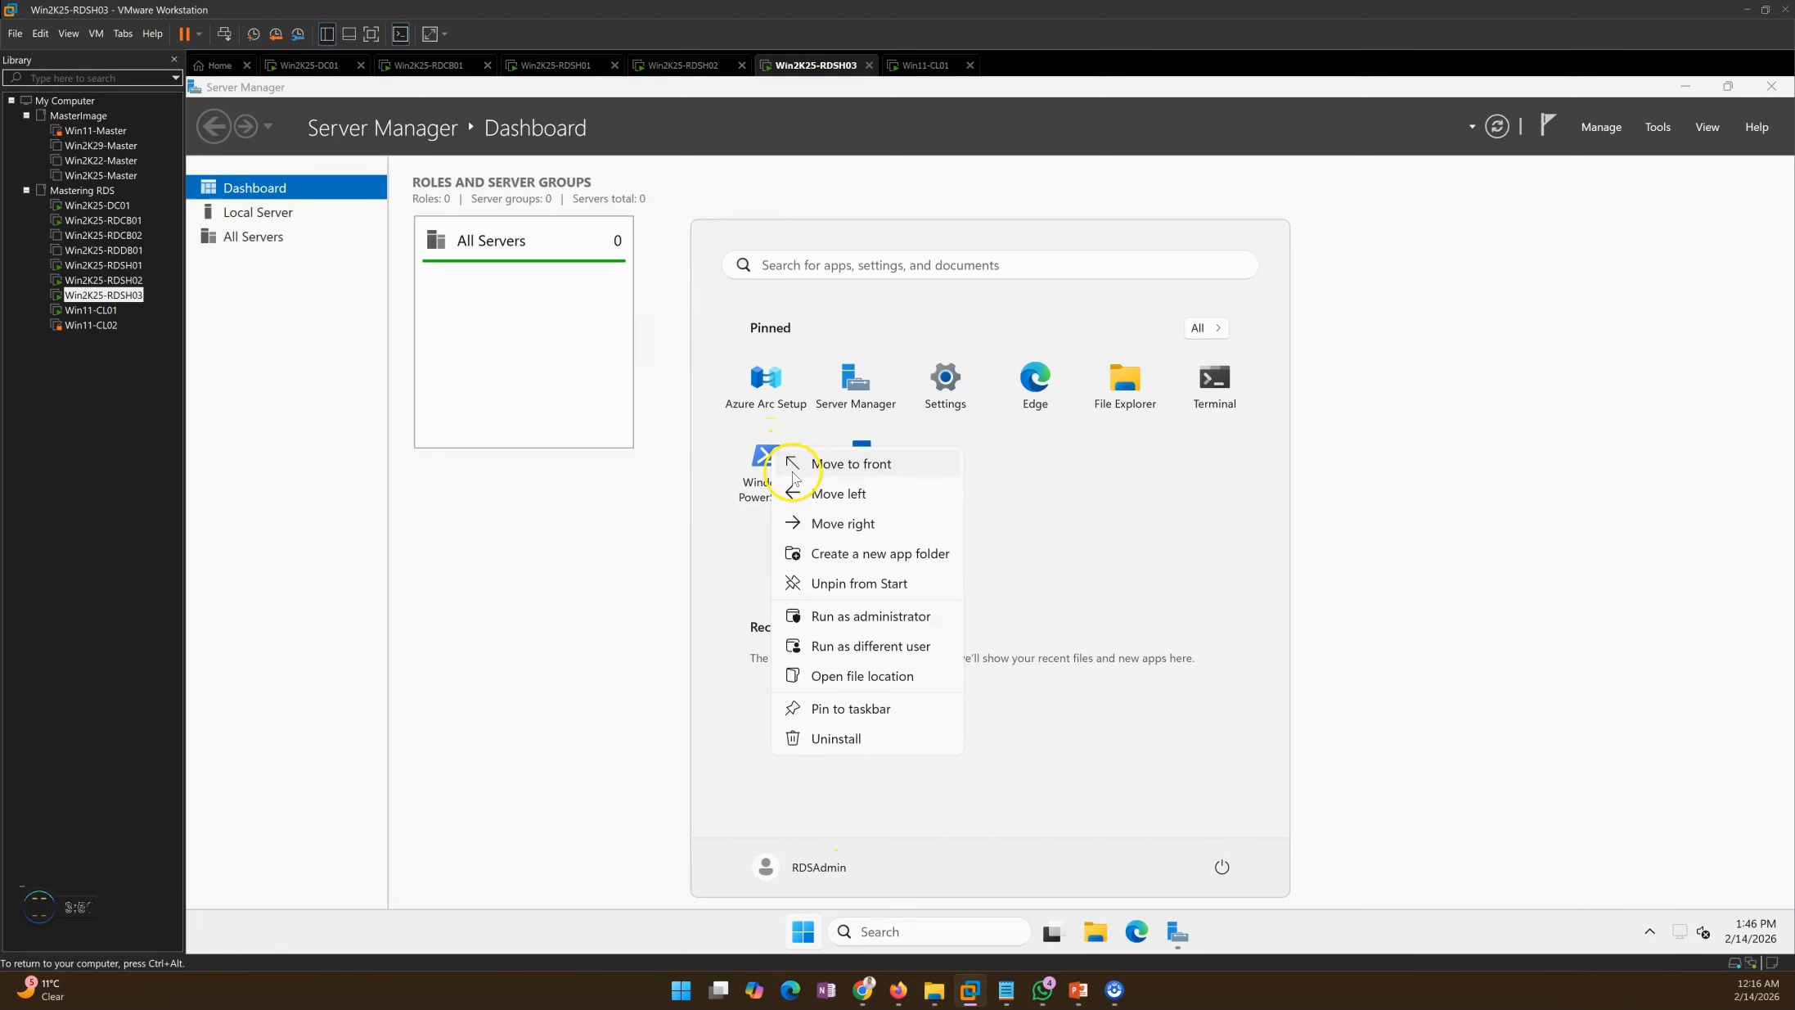
pyautogui.click(863, 616)
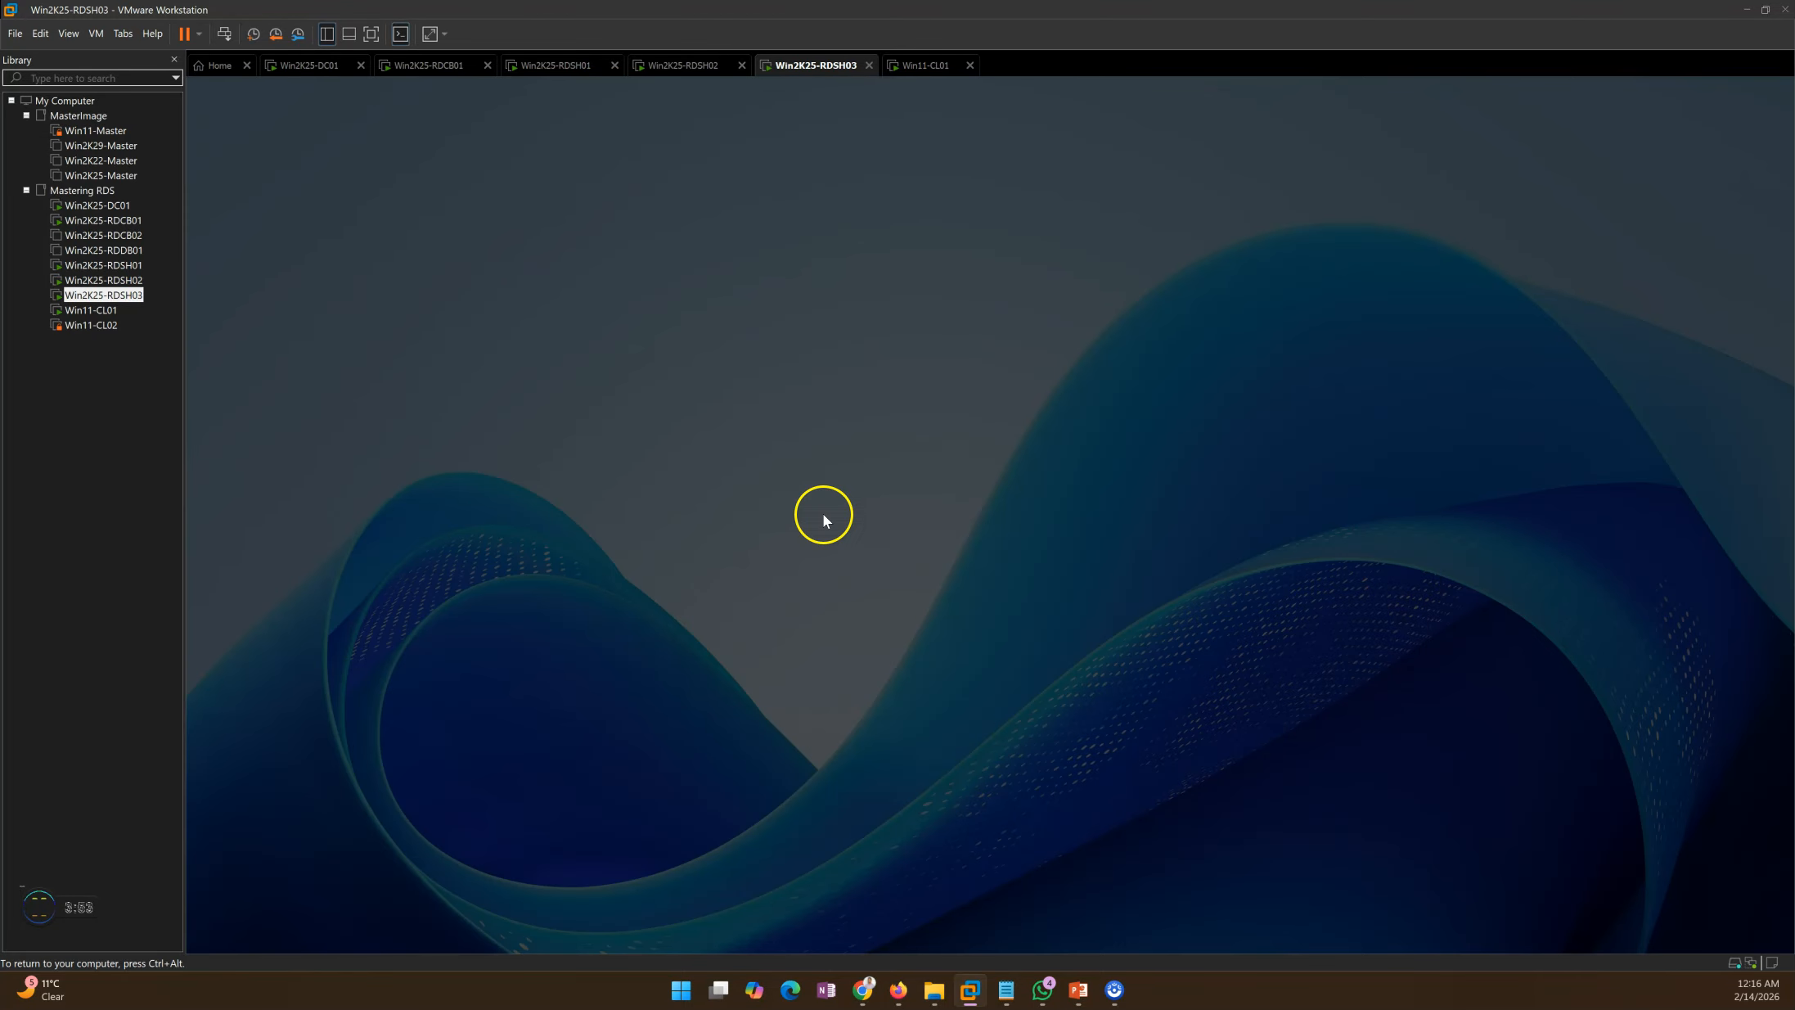
pyautogui.click(904, 651)
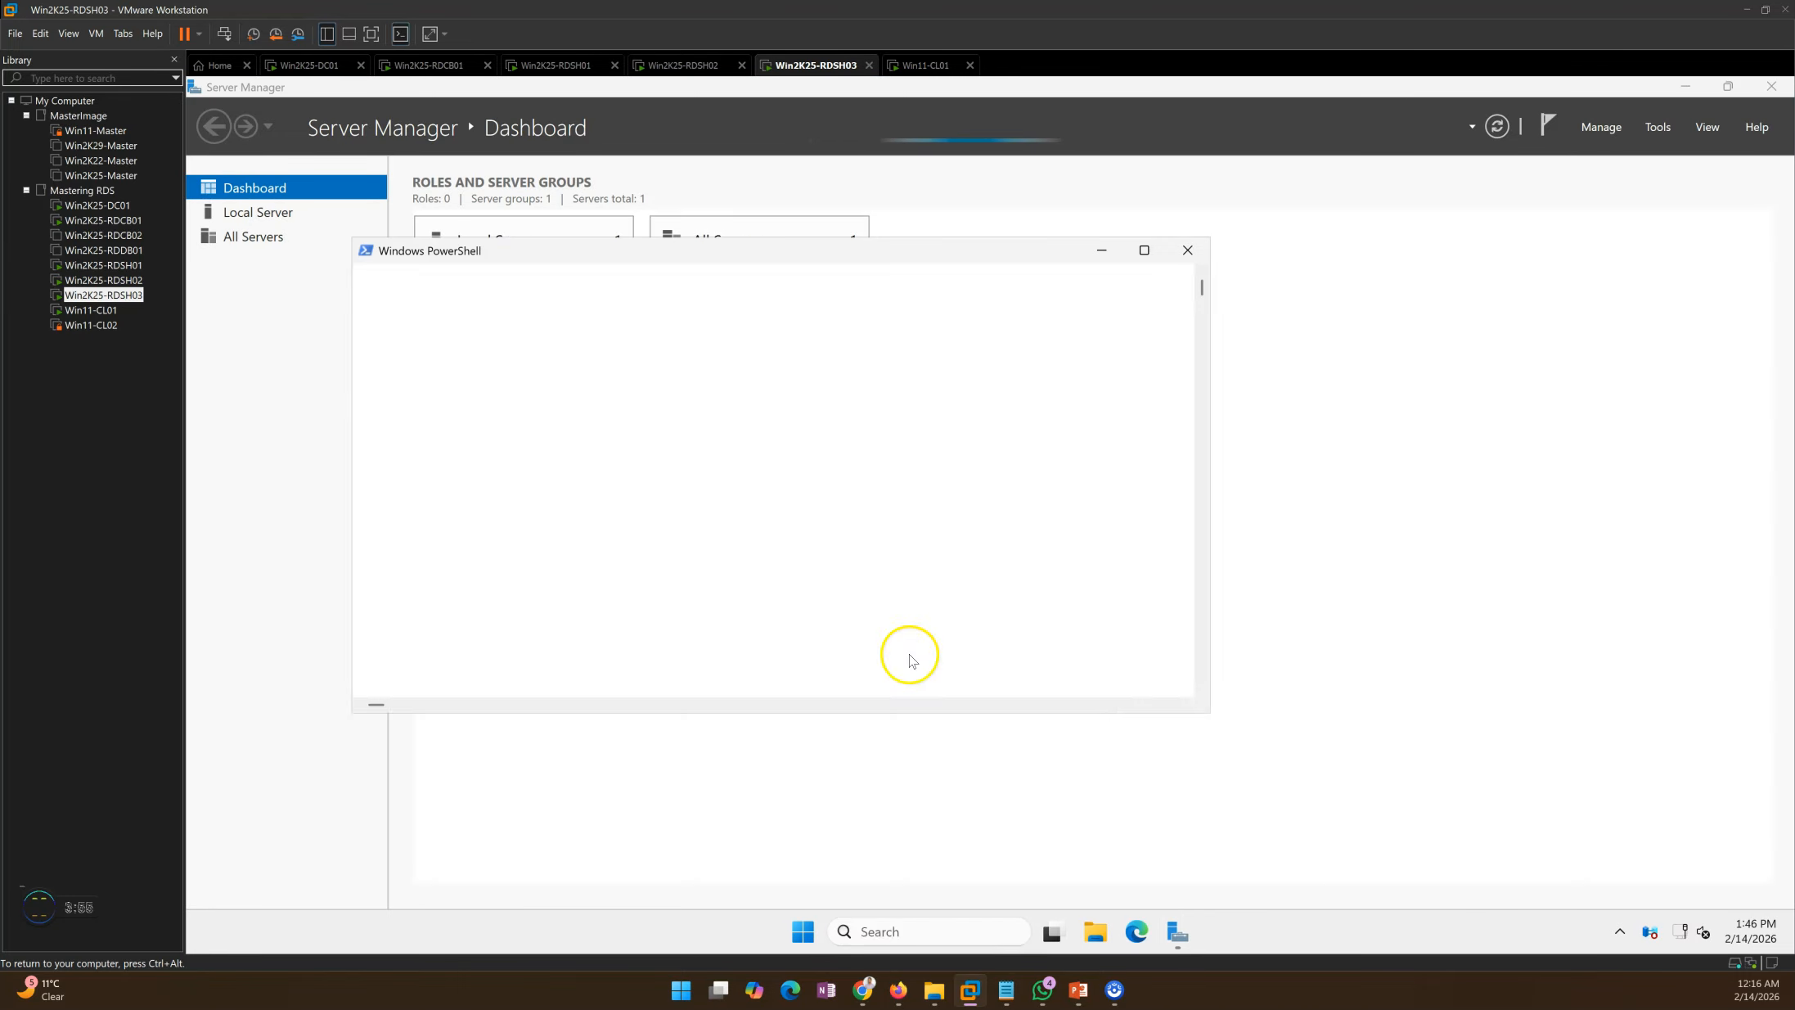
pyautogui.click(1686, 86)
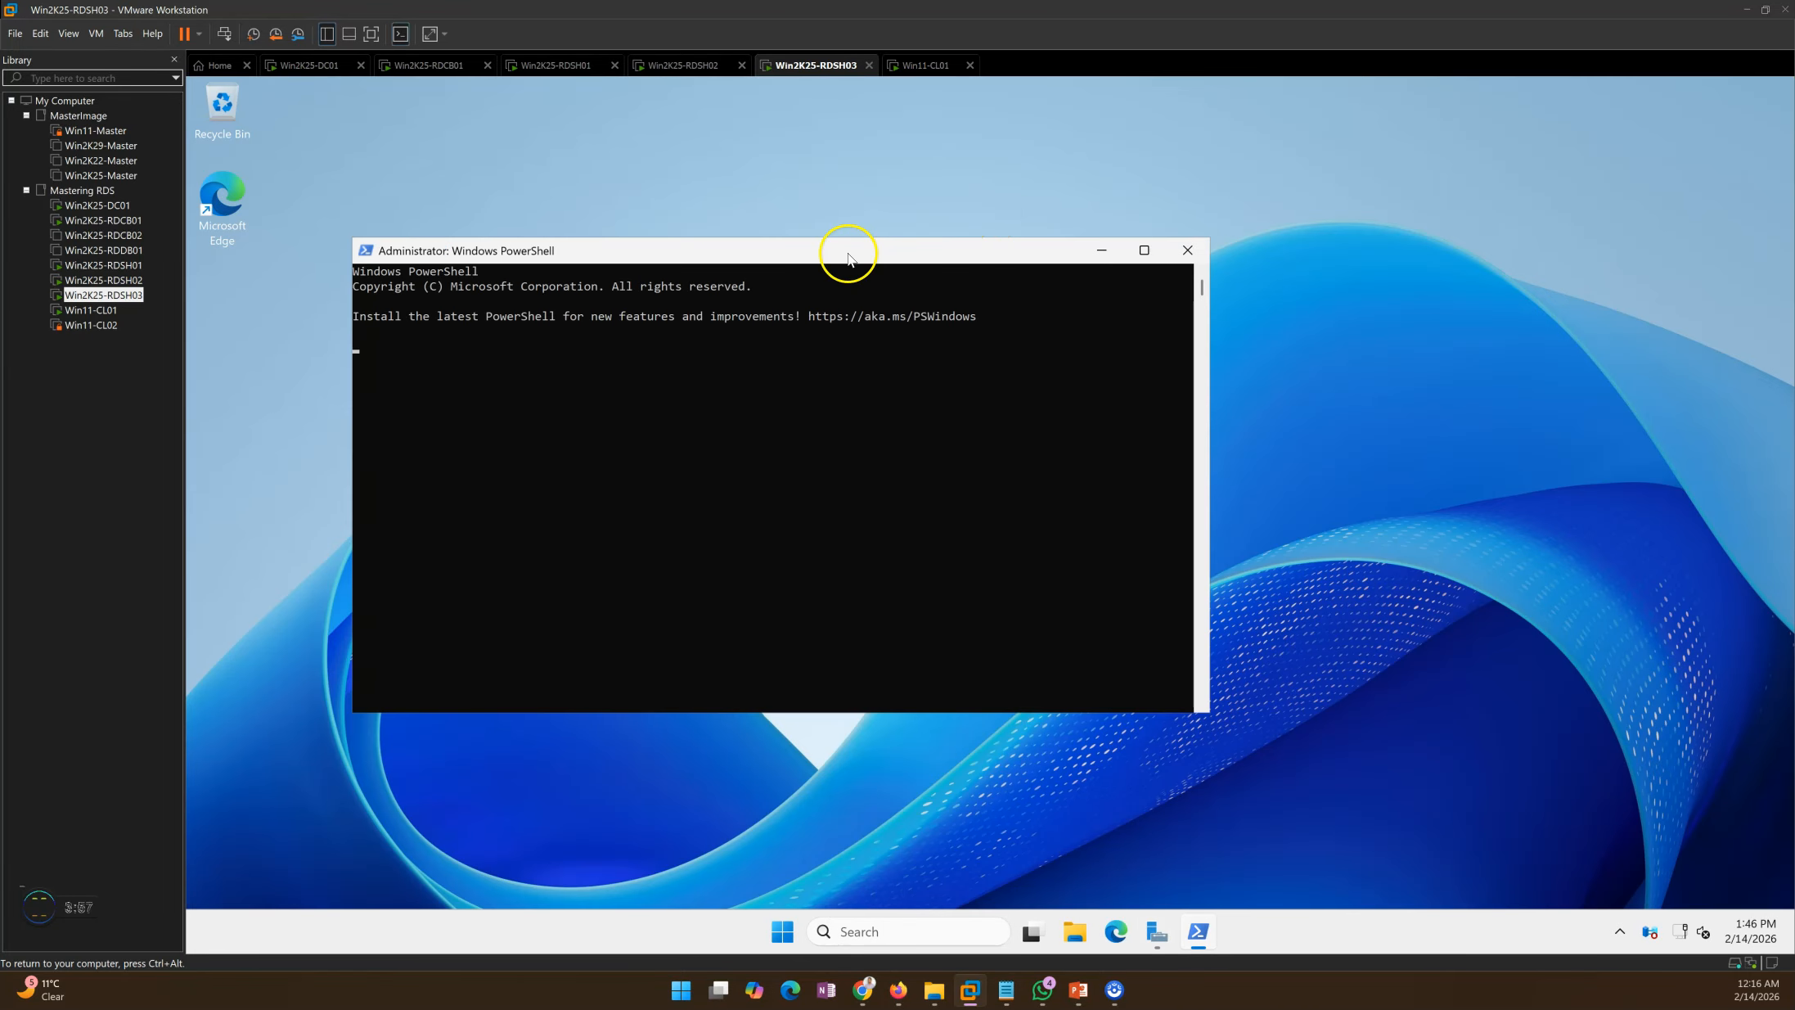
pyautogui.moveTo(850, 249); pyautogui.dragTo(981, 246)
pyautogui.click(811, 392)
pyautogui.press('Escape')
# Step: Ping Win2k25-RDCB01, correcting the mistyped name, and confirm replies from 192.168.10.21 with 0% loss
pyautogui.write('ping')
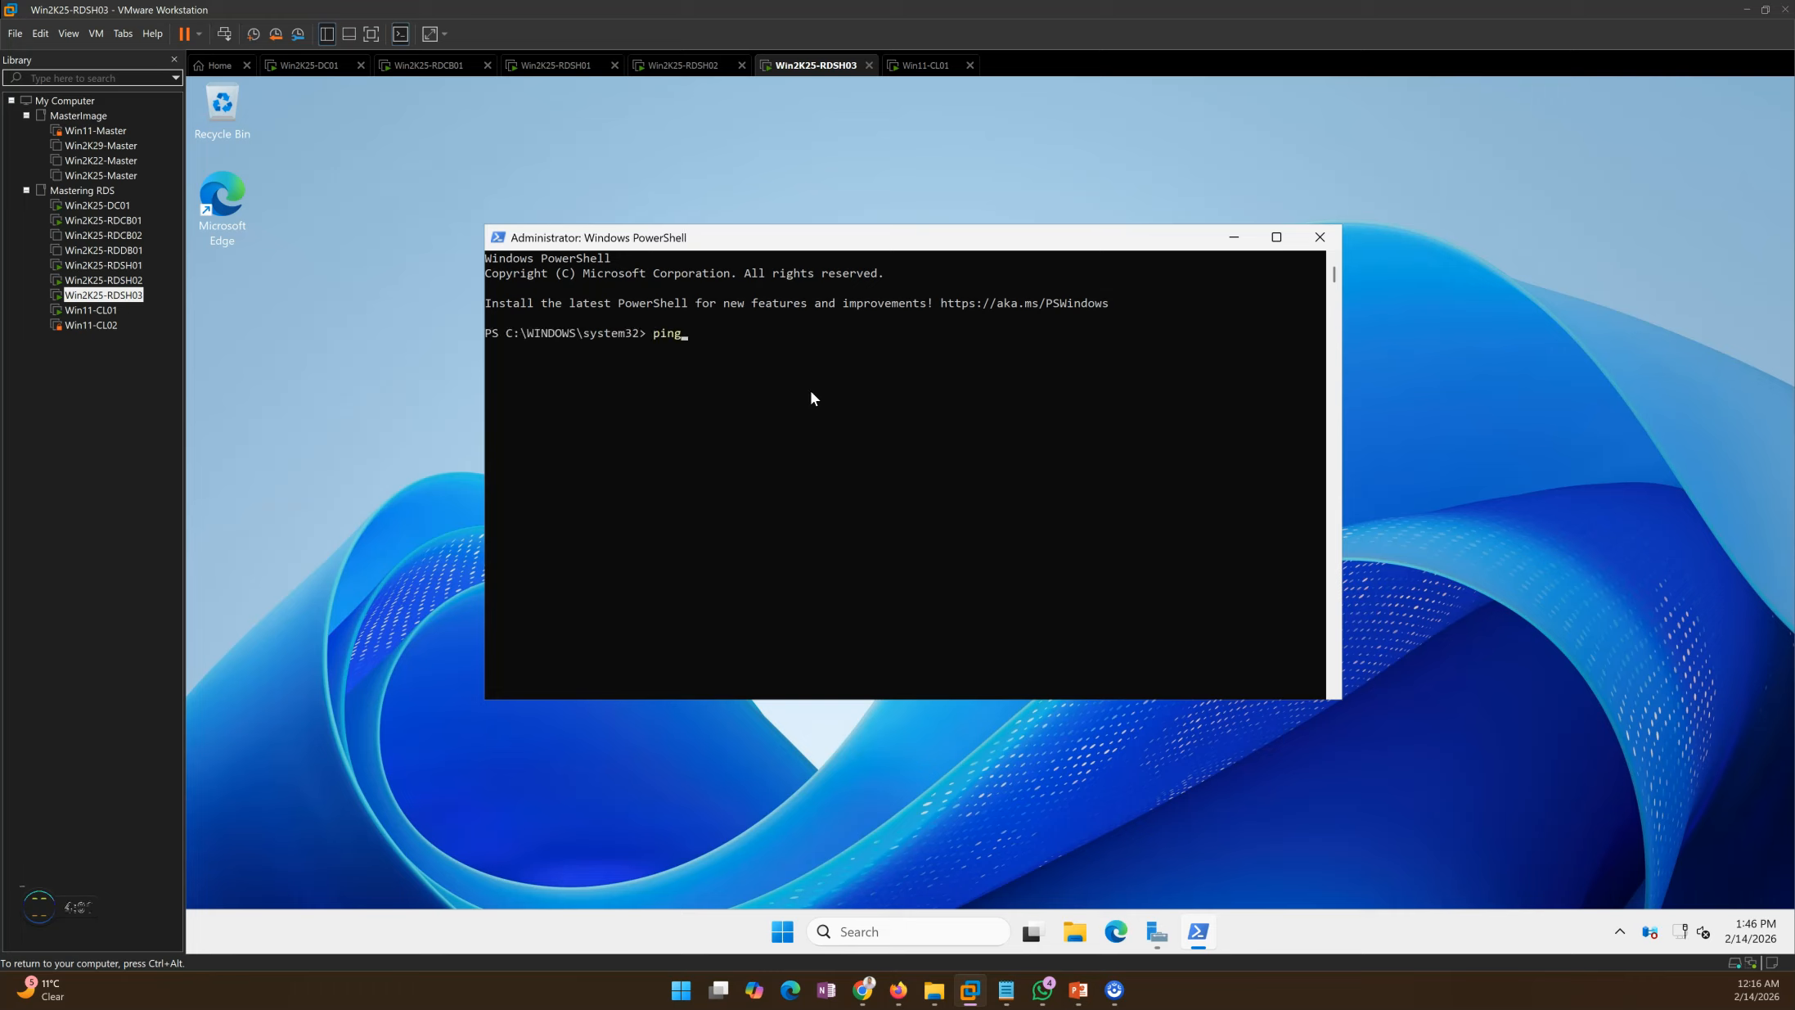
pyautogui.write('  Win2k@5-RDCB01')
pyautogui.press('Return')
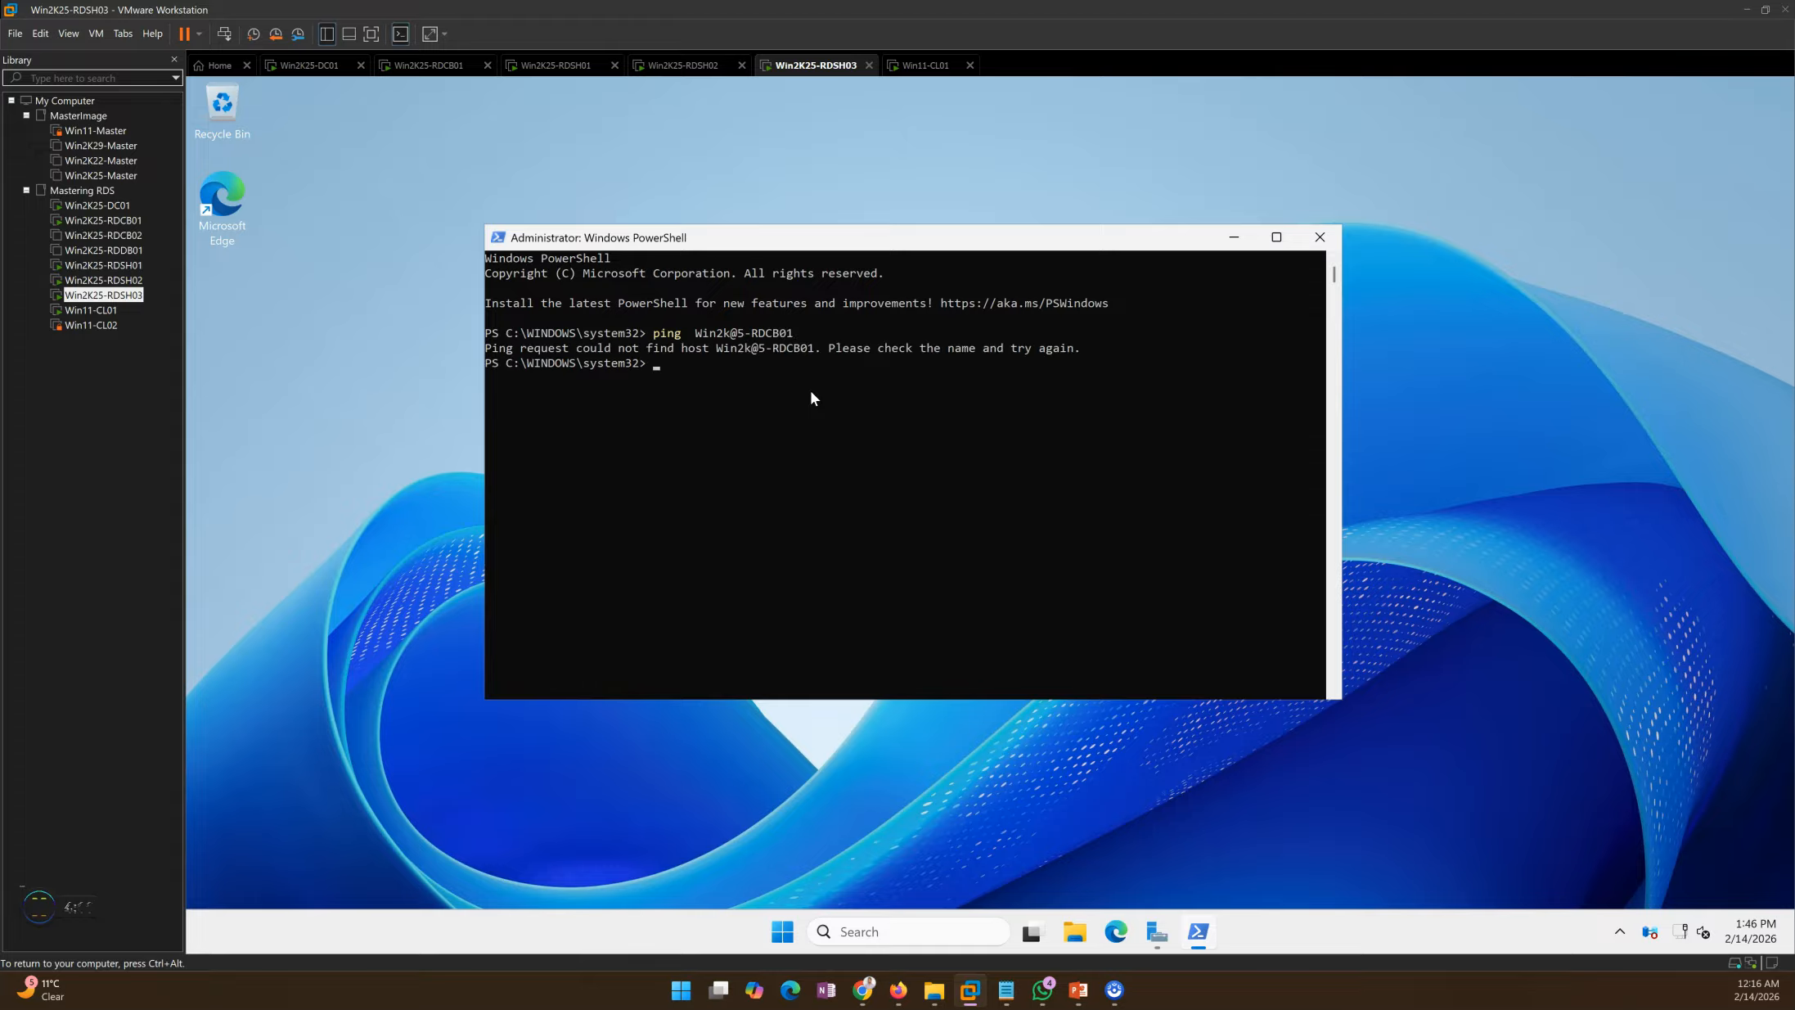
pyautogui.press('Up')
pyautogui.press('Left')
pyautogui.press('Left')
pyautogui.press('BackSpace')
pyautogui.write('2')
pyautogui.press('Return')
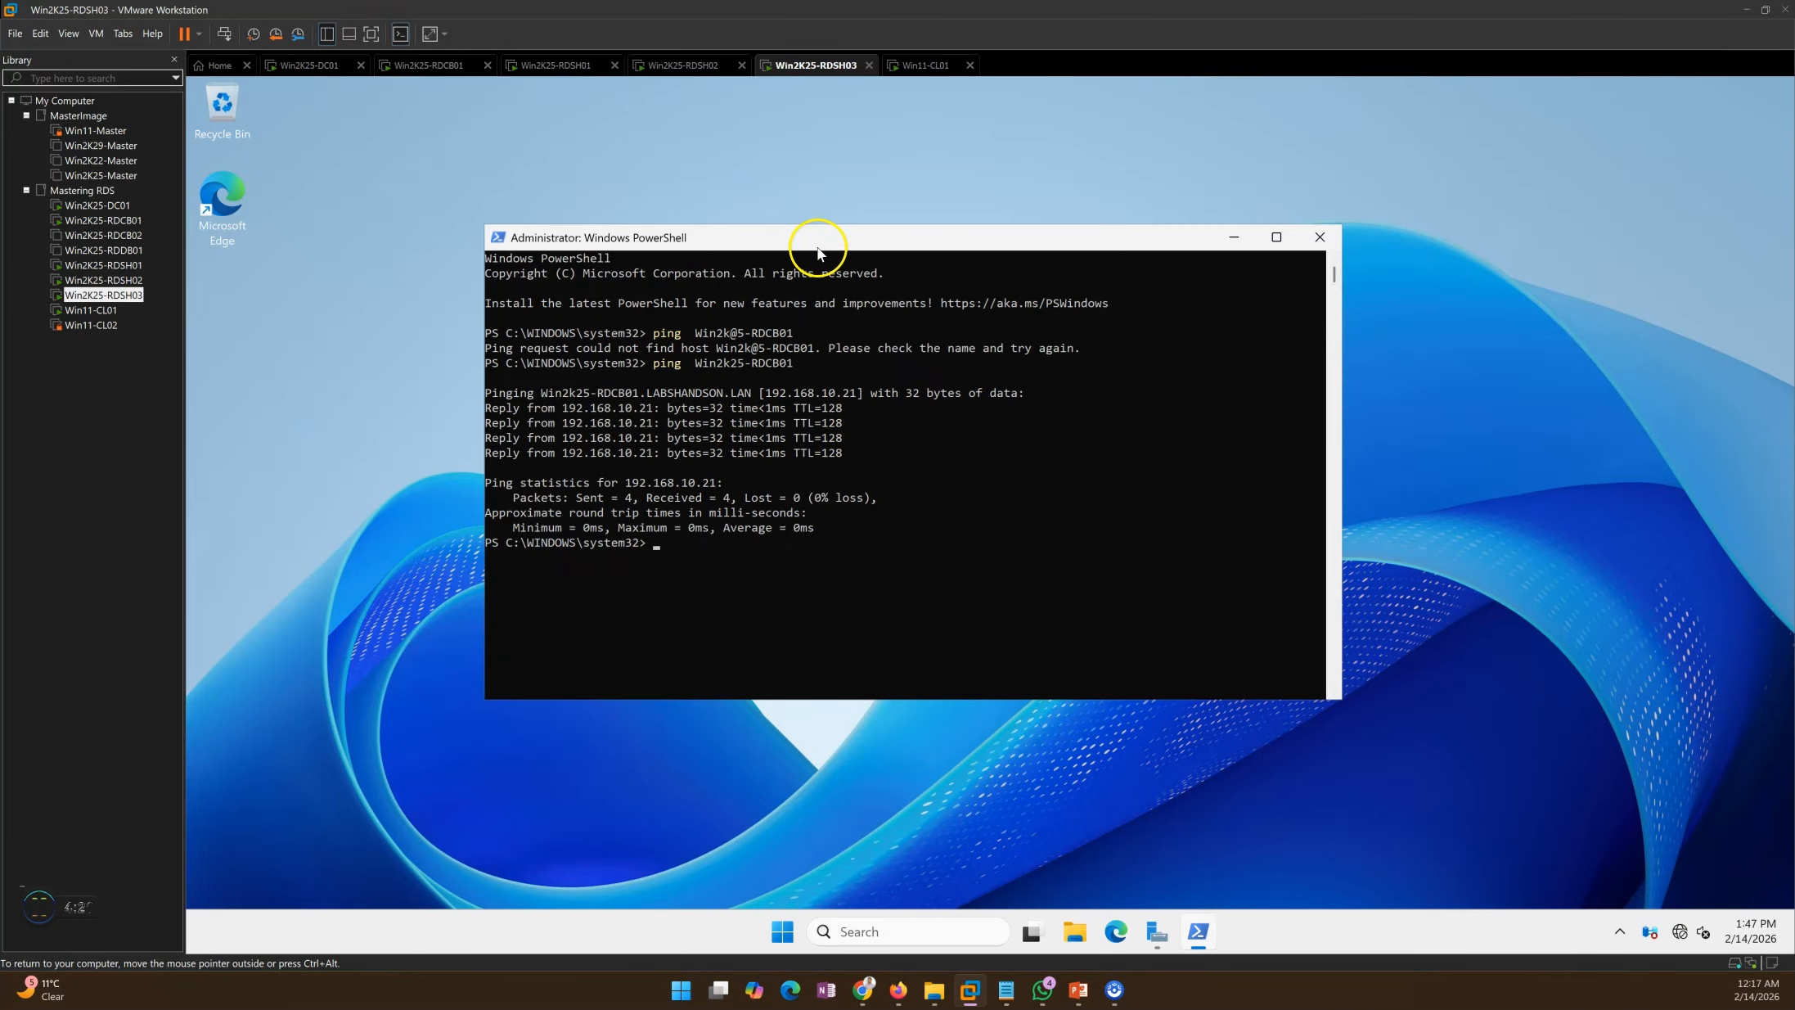
pyautogui.moveTo(828, 227); pyautogui.dragTo(844, 181)
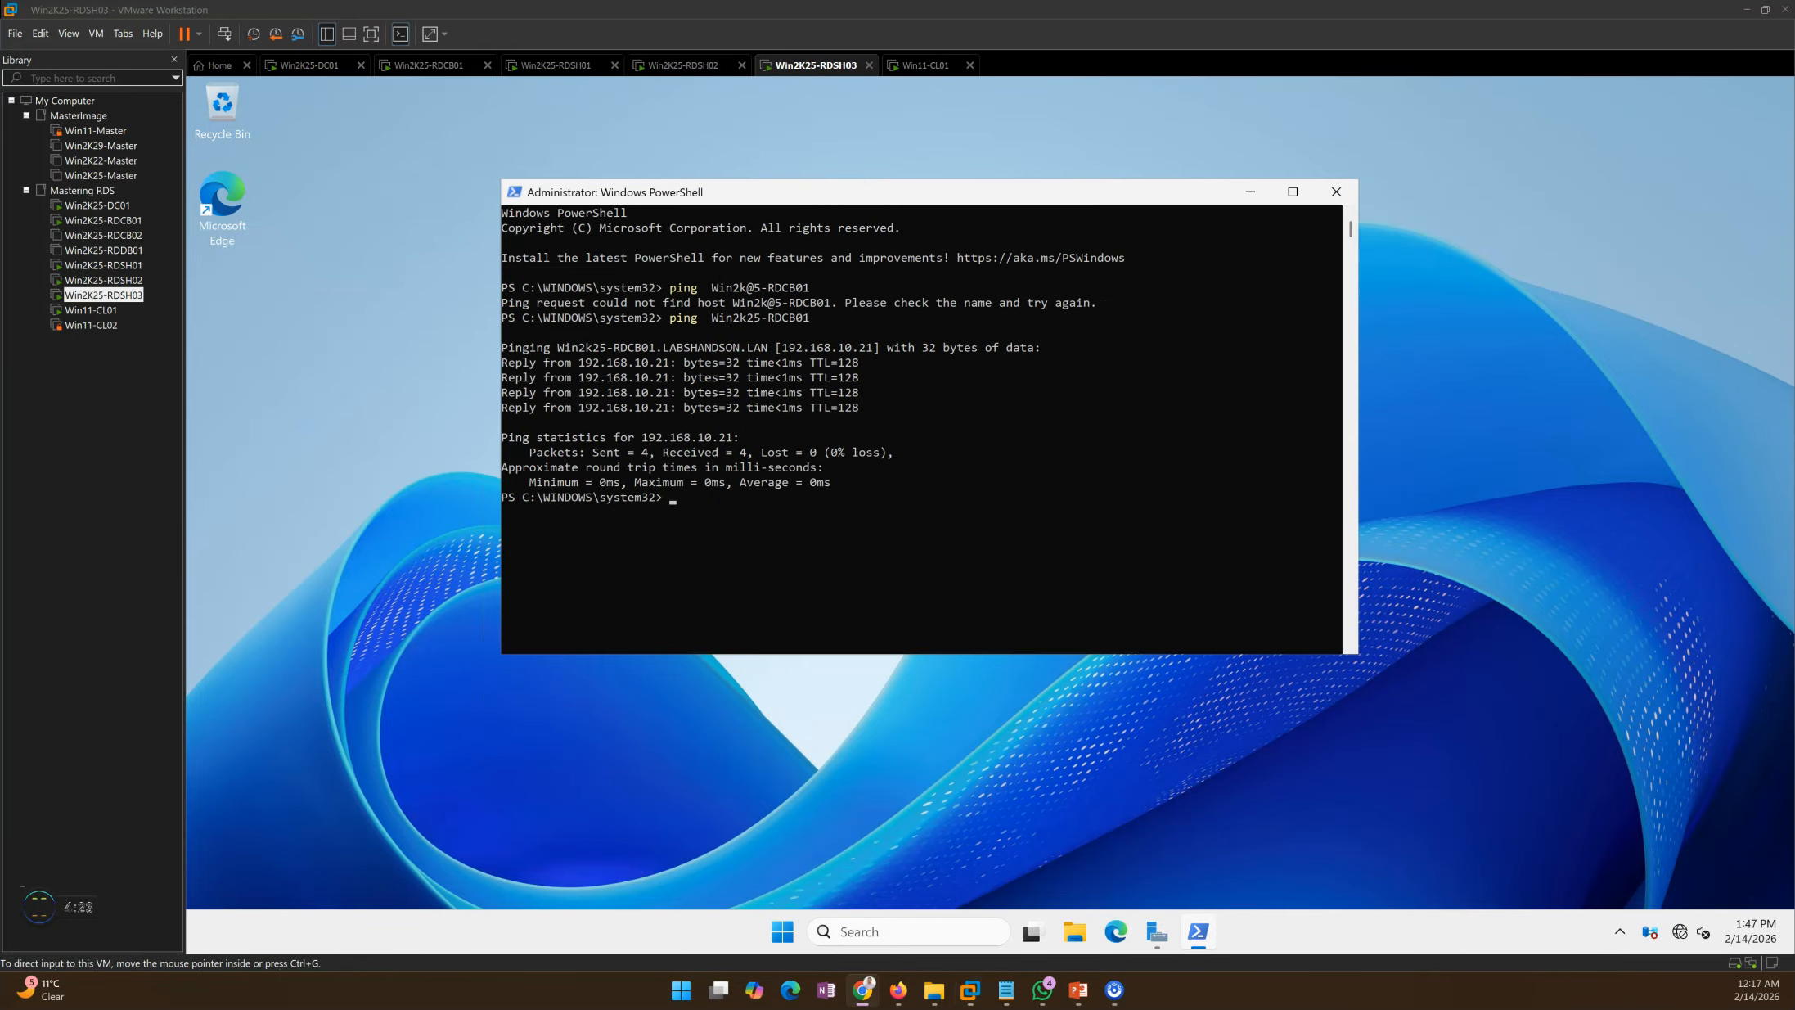
# Step: Review the six-phase deployment plan slide, then return to the Win2K25-RDCB01 machine
pyautogui.moveTo(1077, 1005)
pyautogui.click(1064, 909)
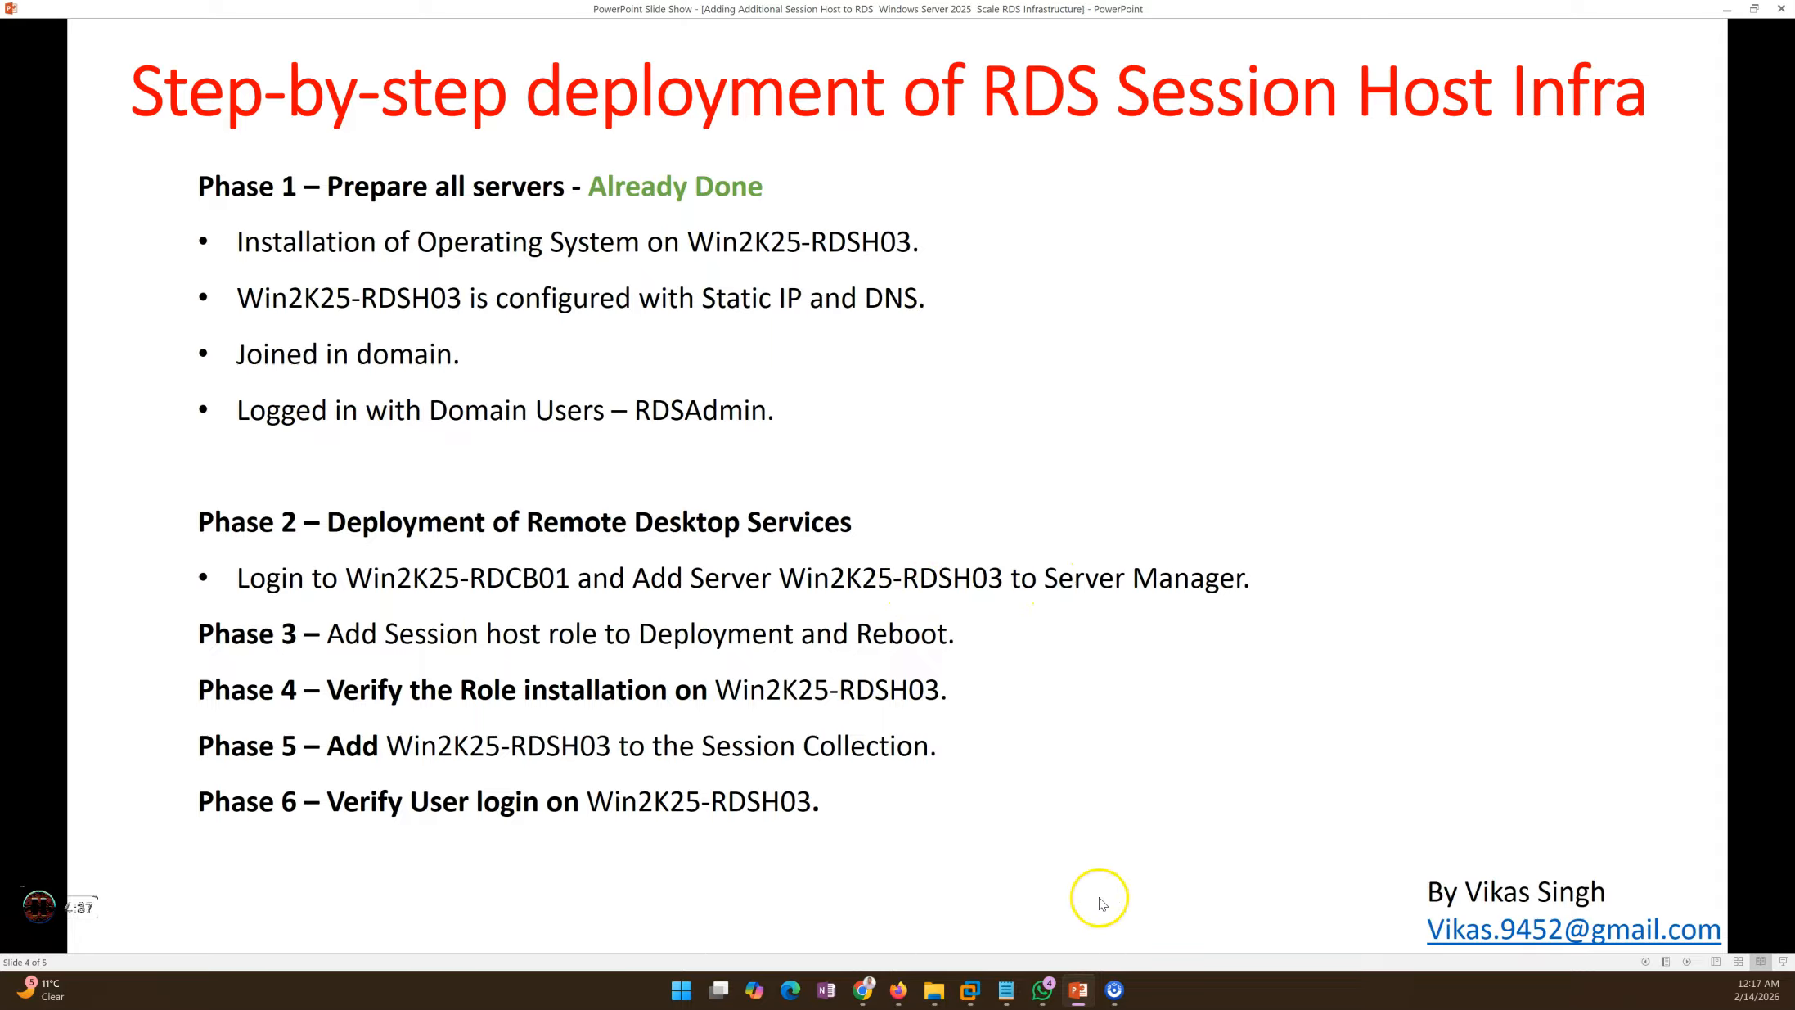
pyautogui.click(1086, 1000)
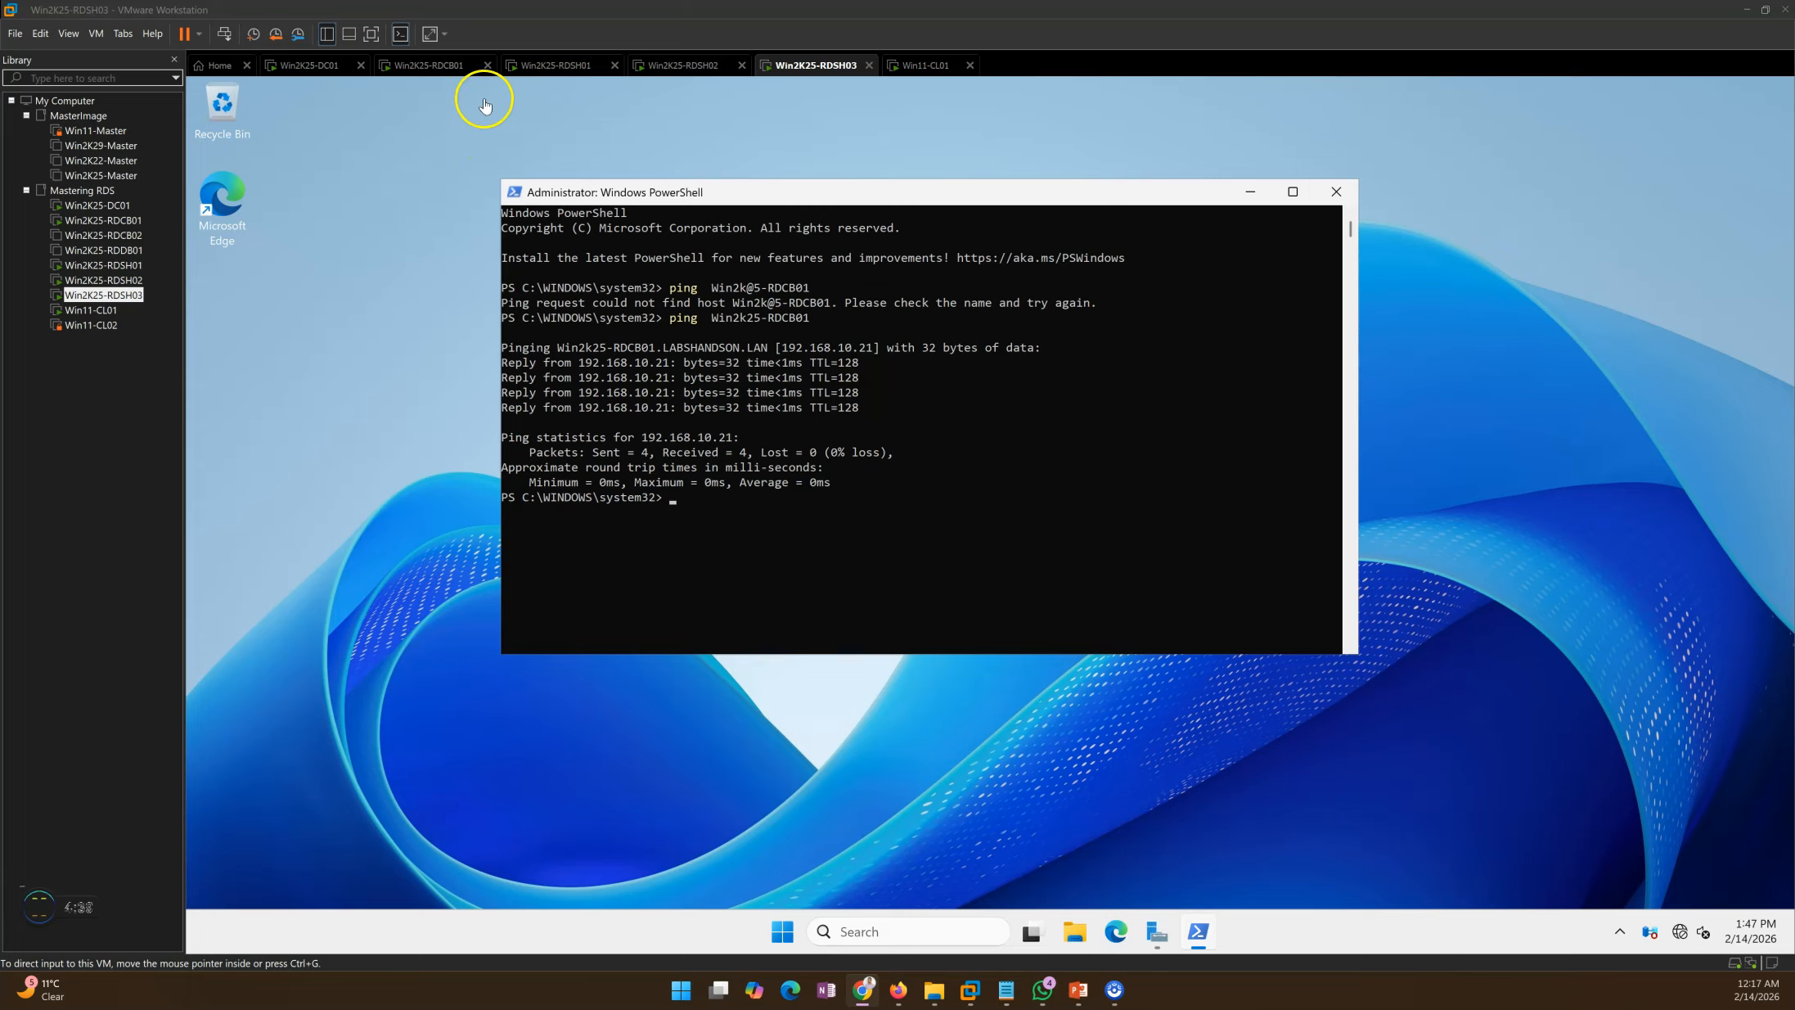
pyautogui.click(438, 67)
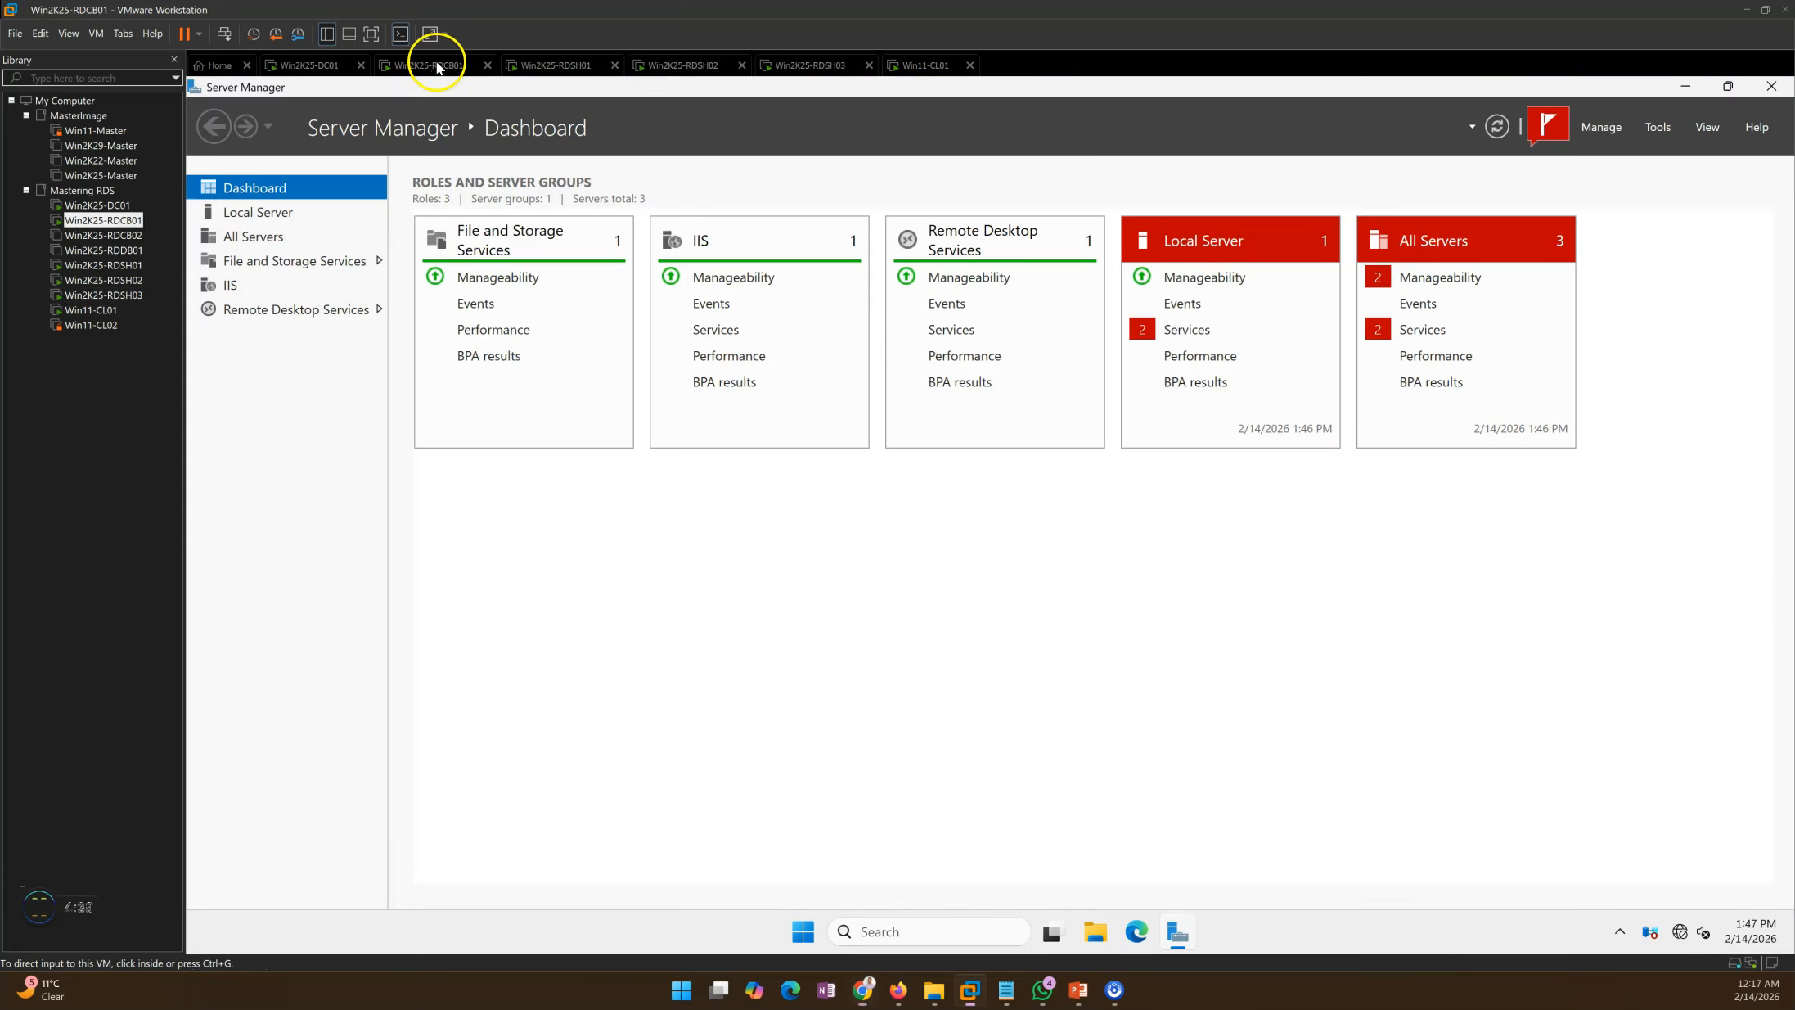
# Step: Browse the All Servers list in Server Manager, selecting Win2K25-RDSH02
pyautogui.click(1596, 127)
pyautogui.click(1616, 191)
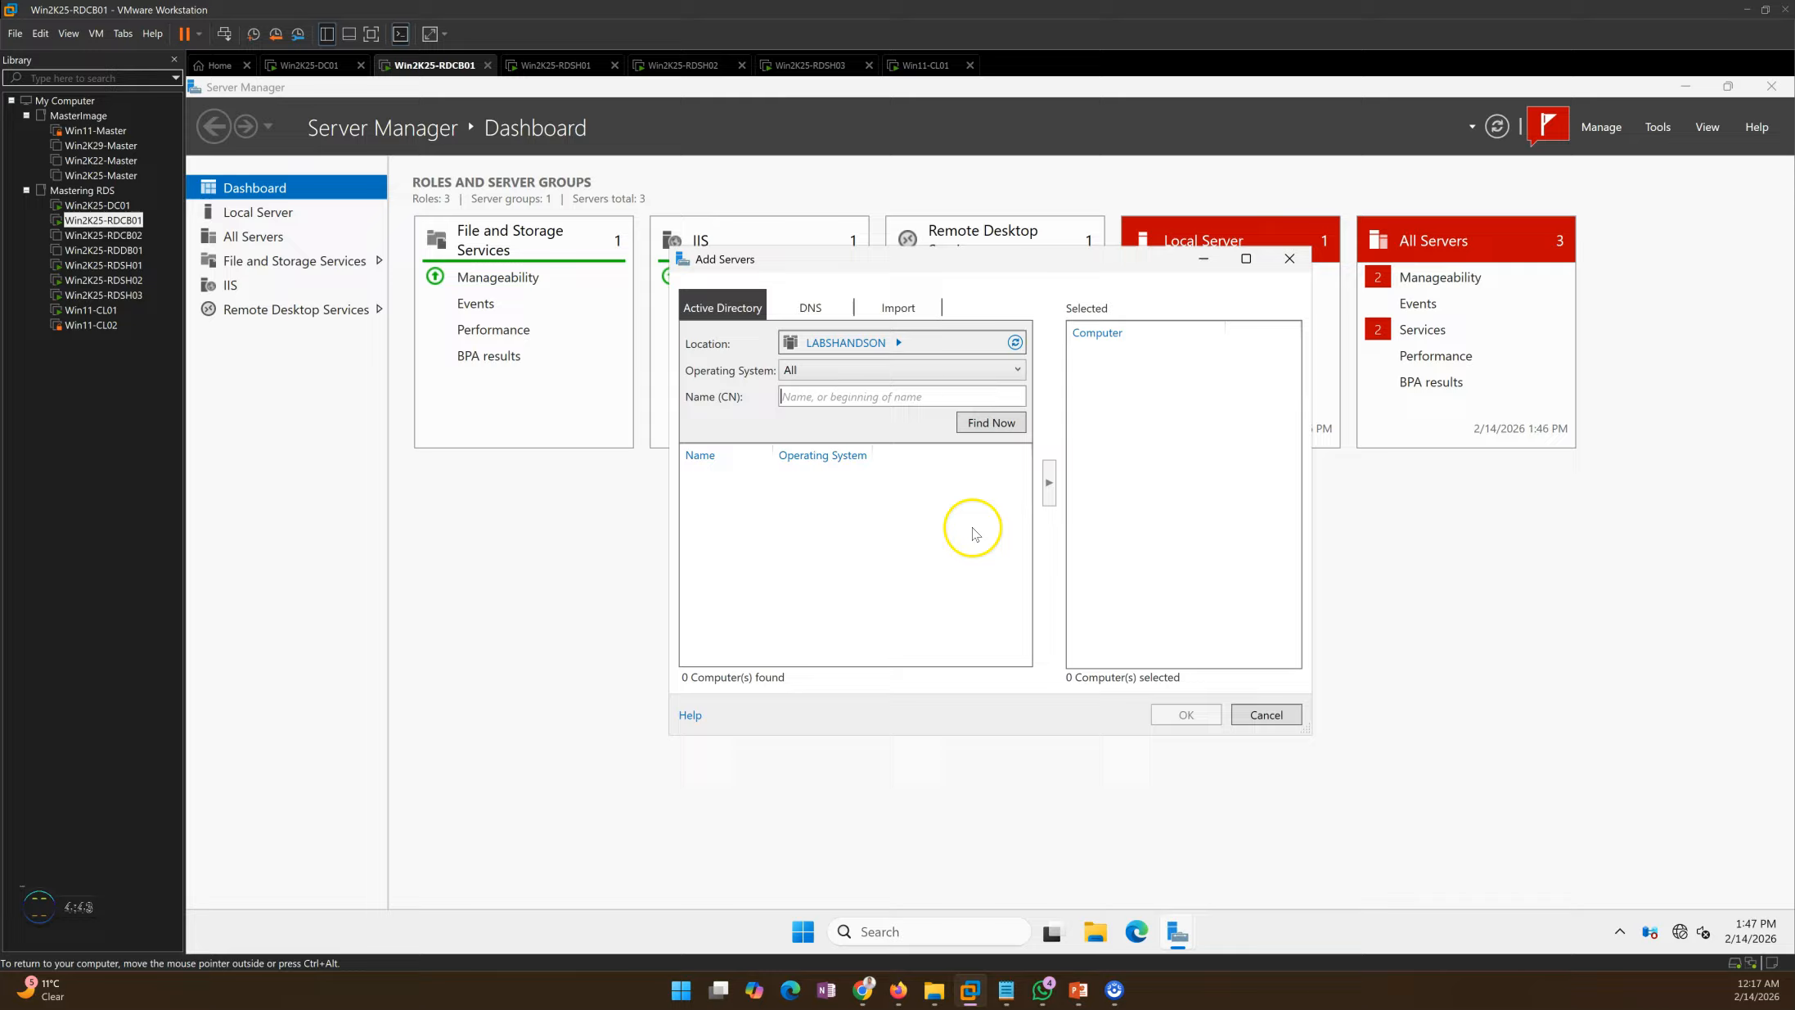
pyautogui.click(1264, 714)
pyautogui.click(249, 236)
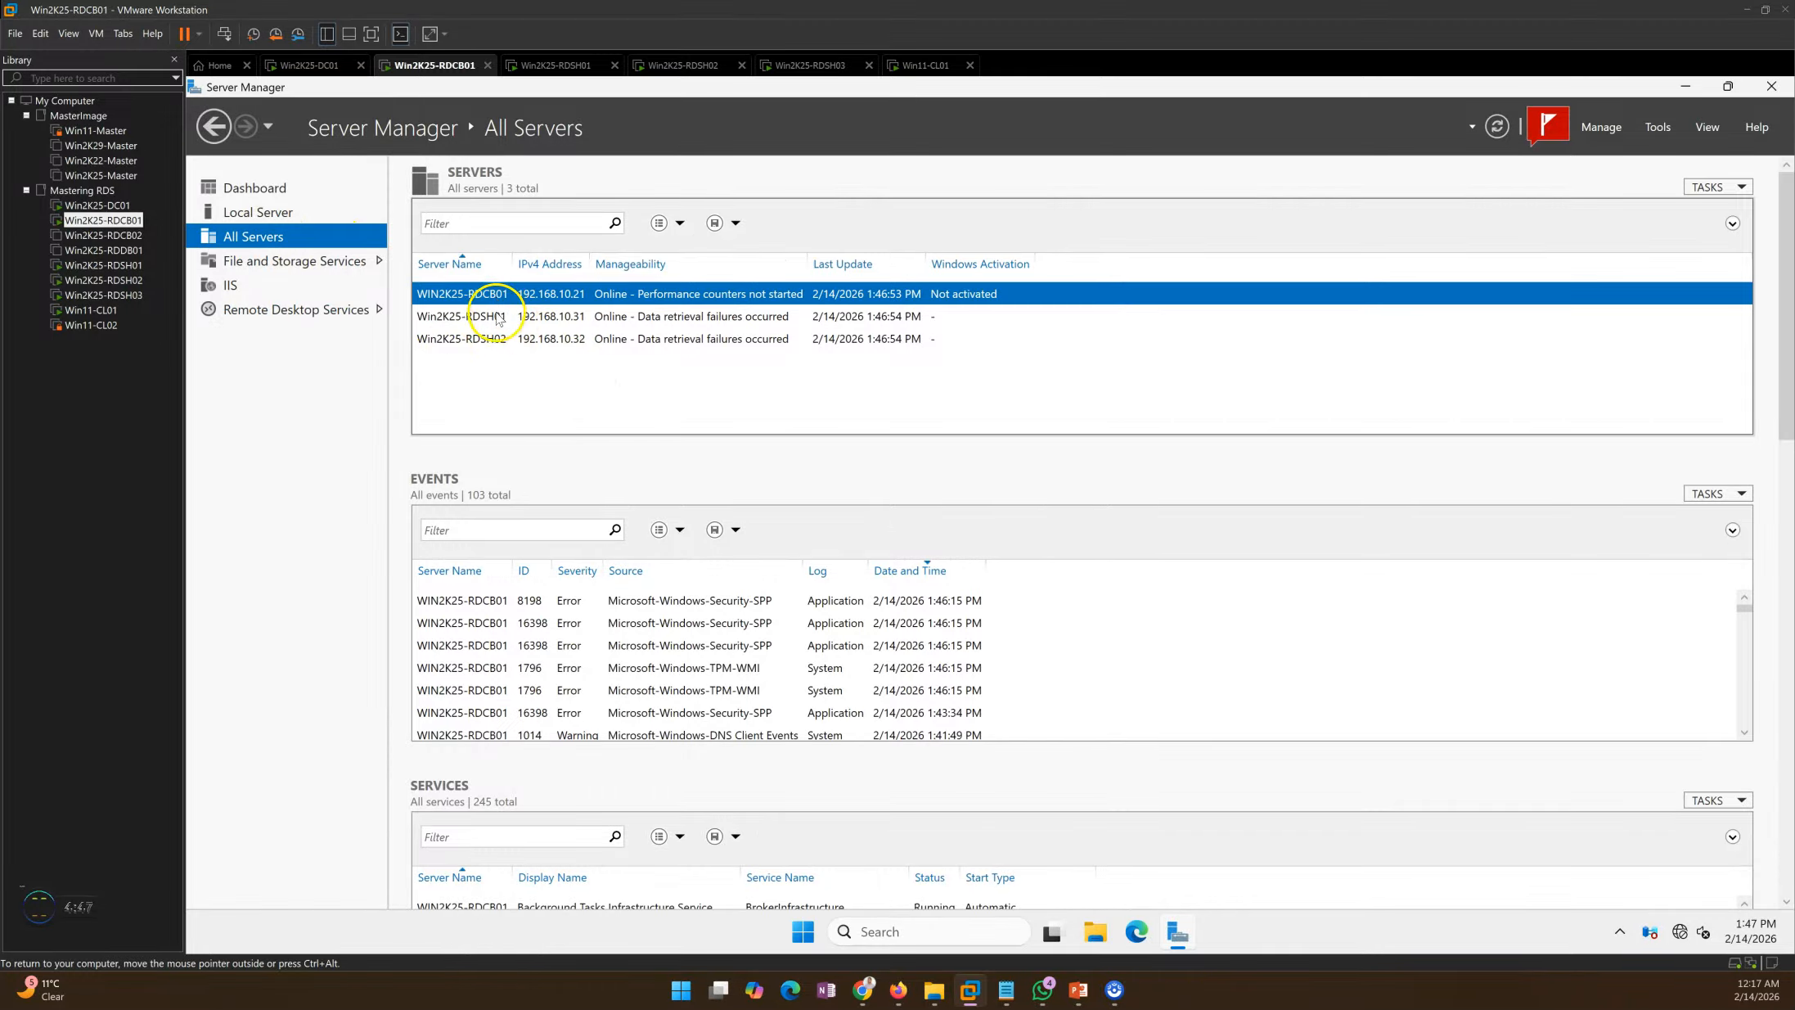
pyautogui.click(502, 341)
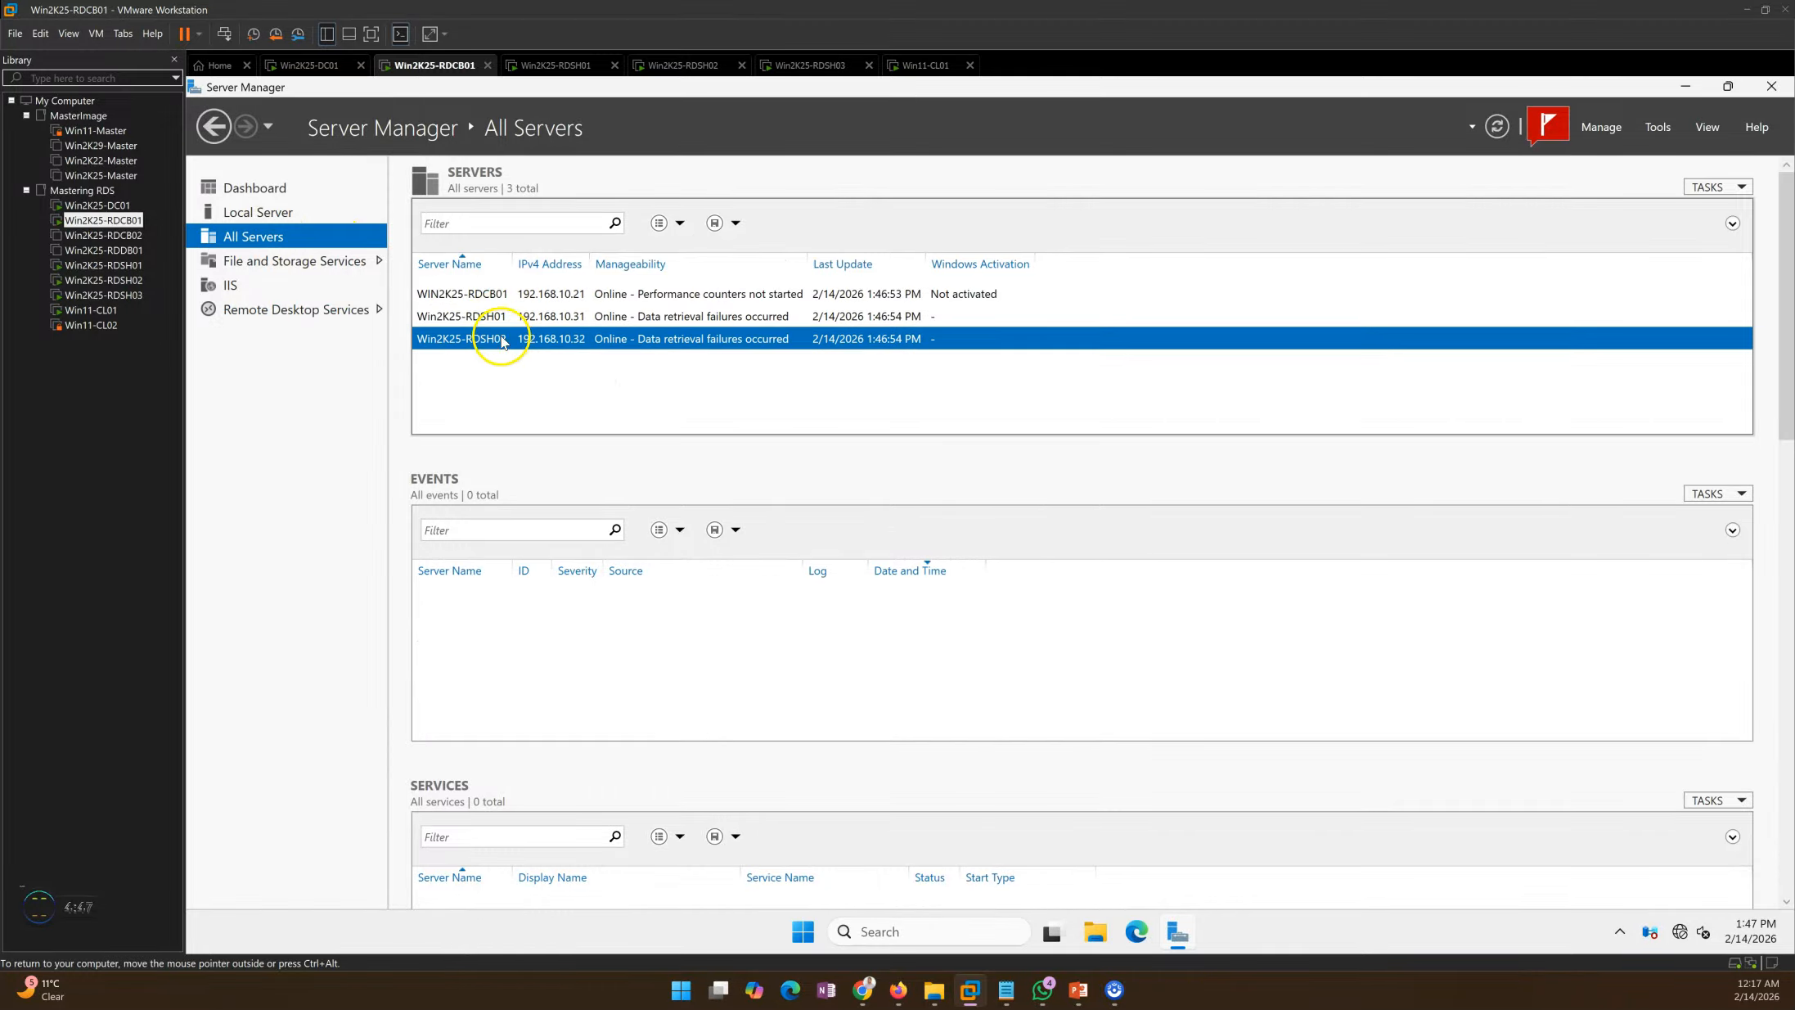
# Step: Add Win2K25-RDSH03 to the managed servers, confirm it is listed at 192.168.10.43, then show the slide
pyautogui.click(1617, 131)
pyautogui.click(1624, 197)
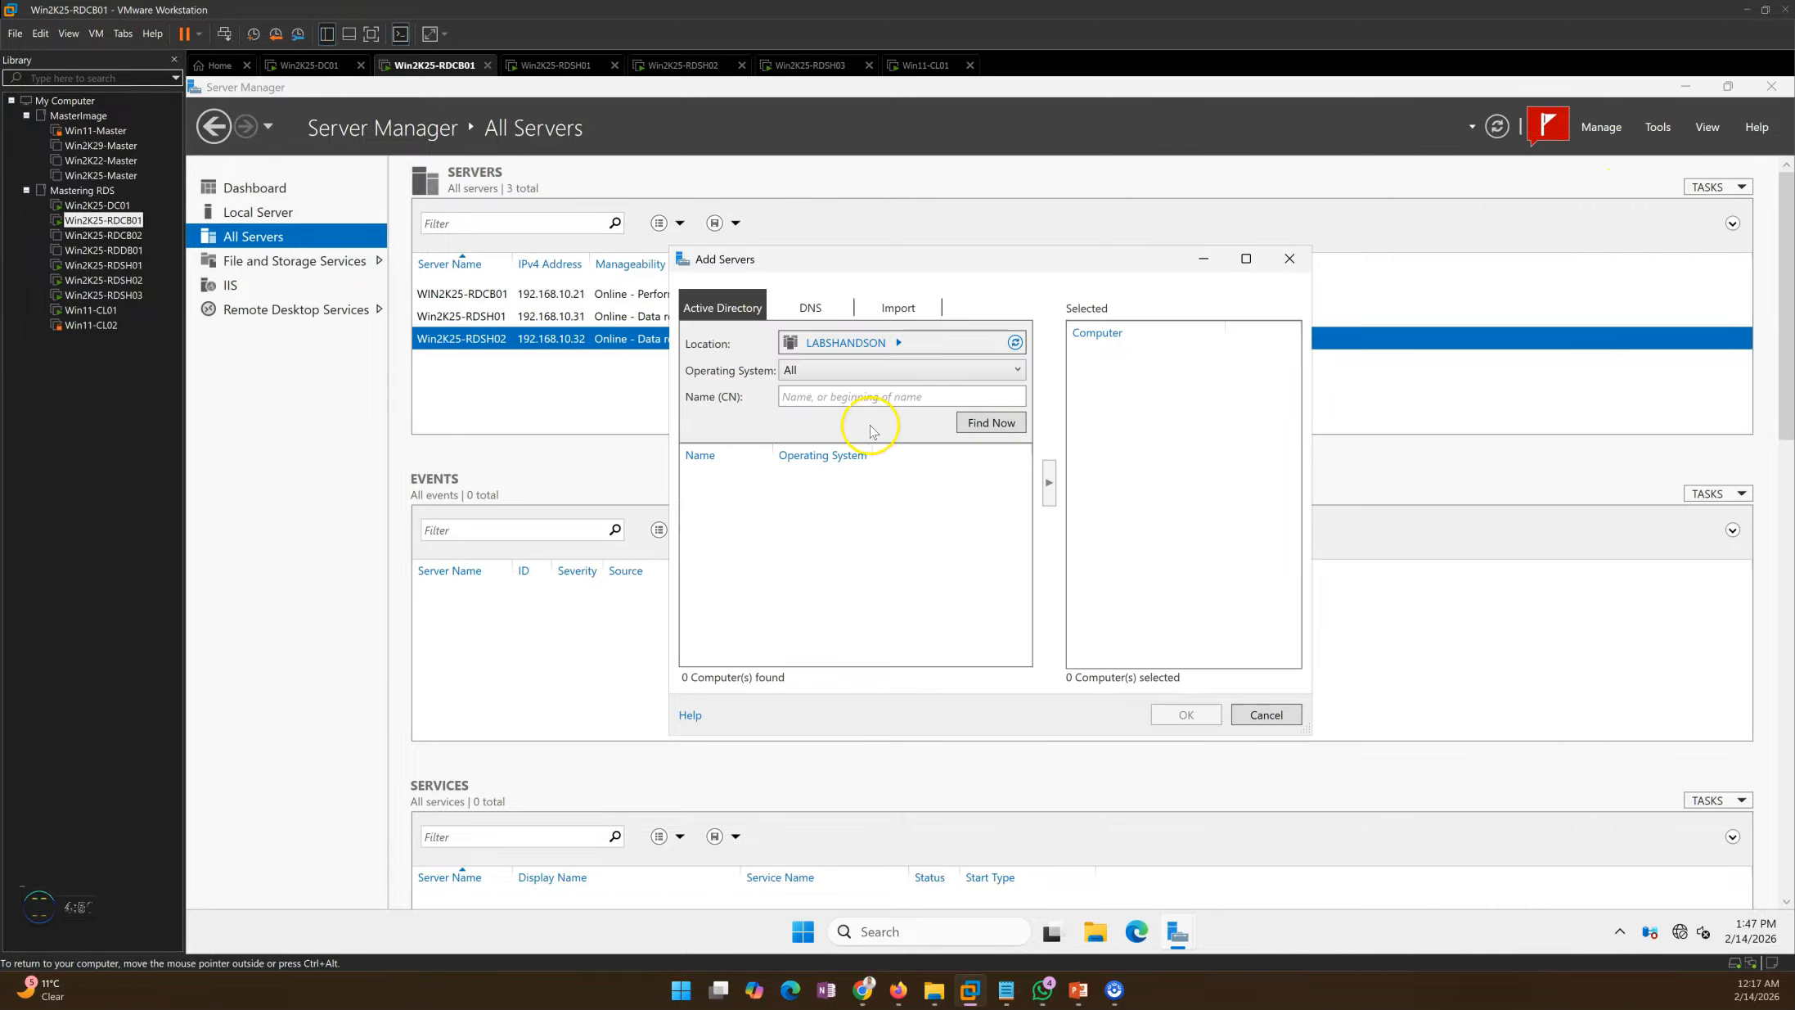
pyautogui.click(769, 456)
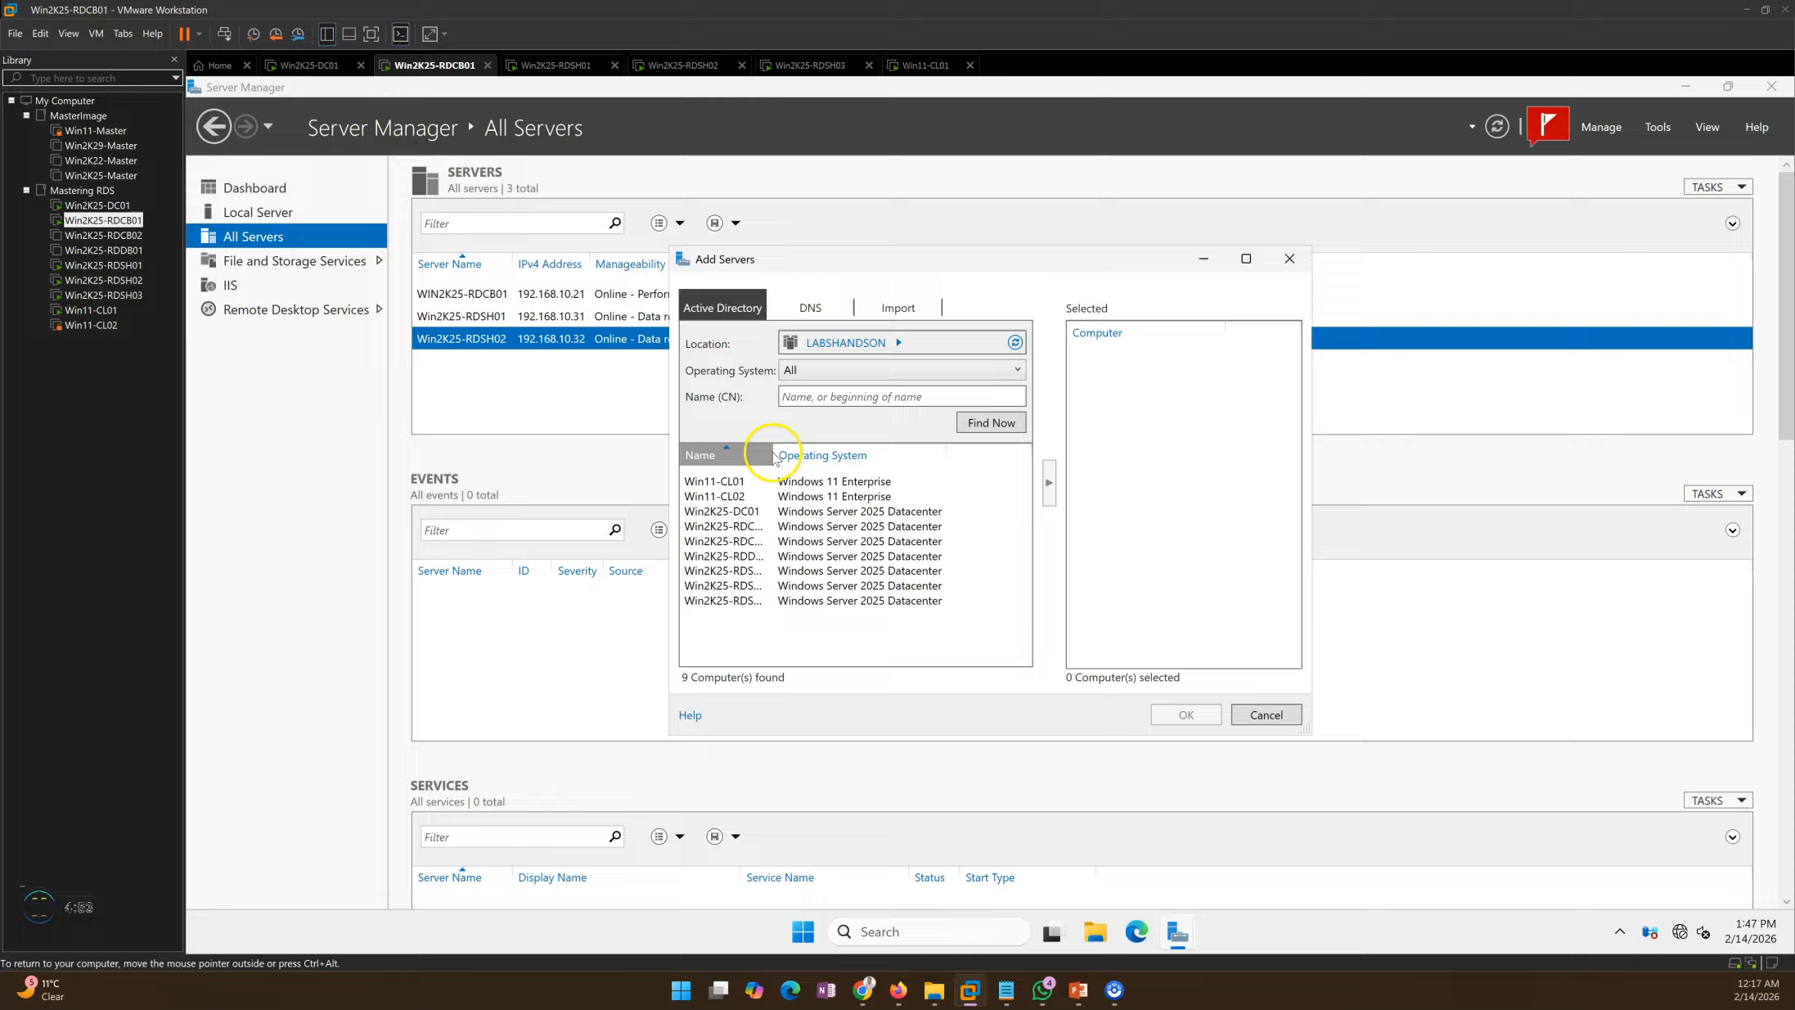
pyautogui.doubleClick(773, 457)
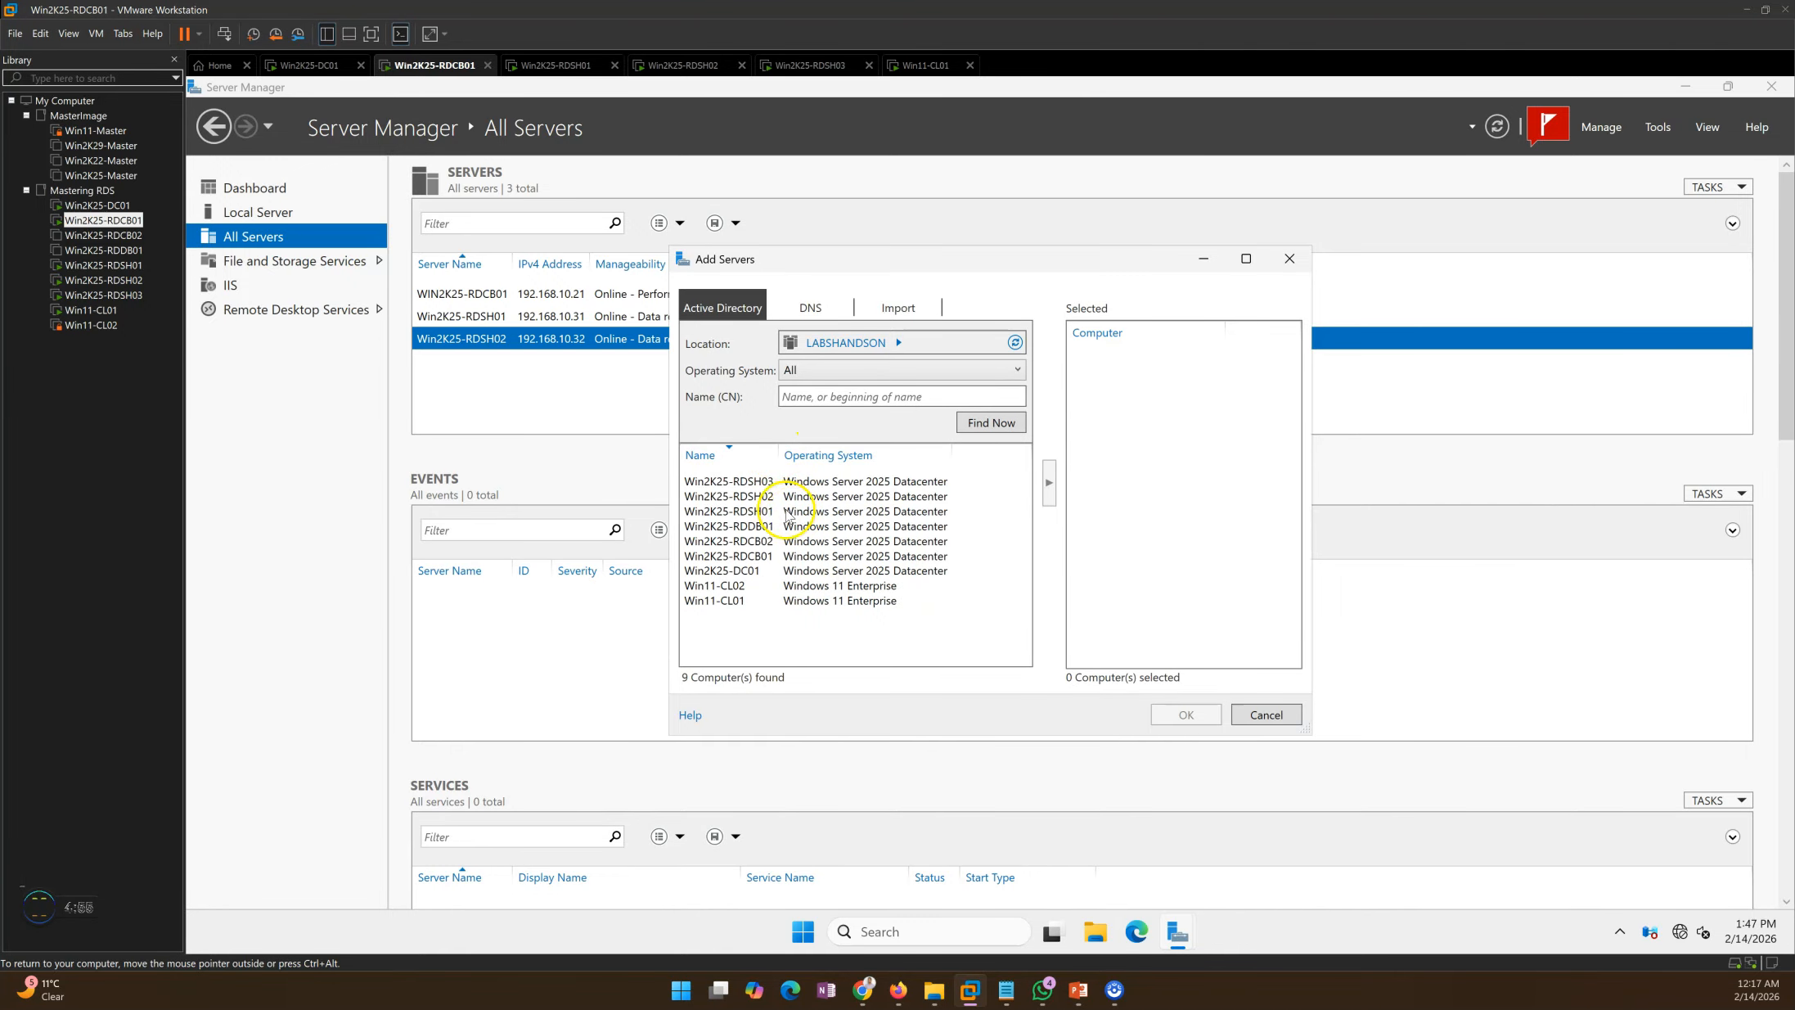
pyautogui.click(757, 483)
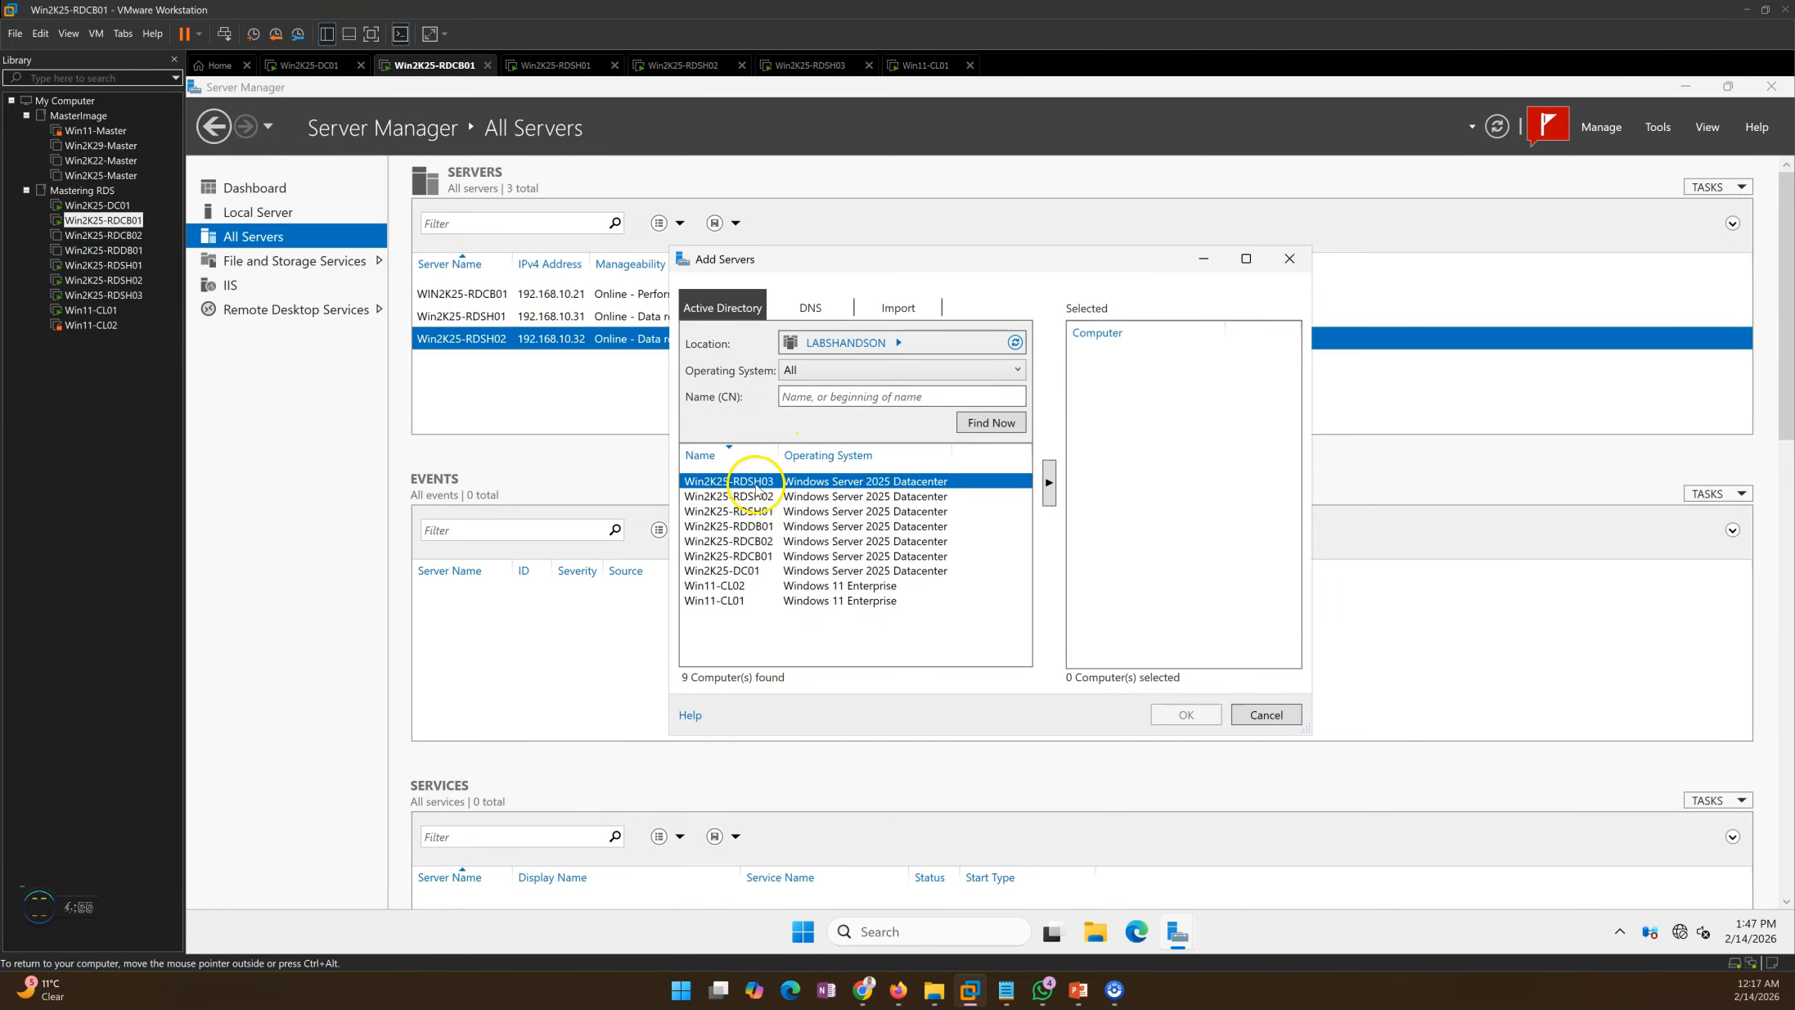
pyautogui.click(1050, 484)
pyautogui.click(1184, 714)
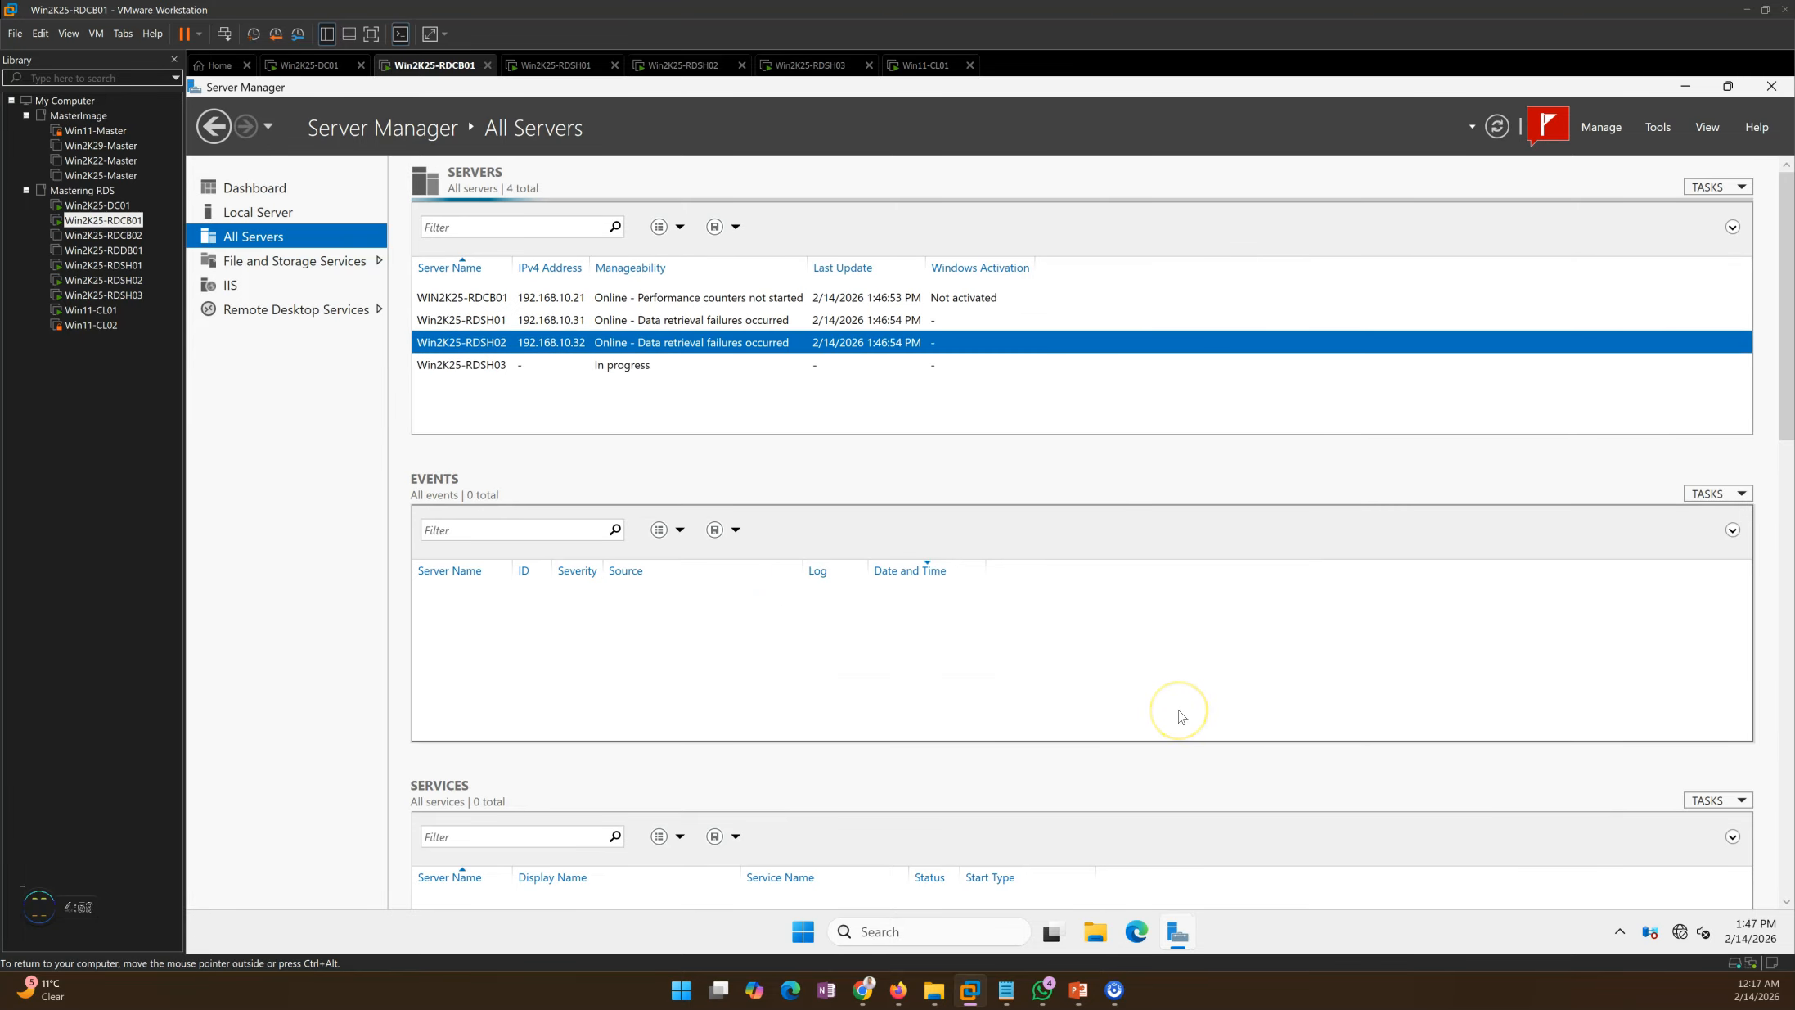
pyautogui.click(583, 367)
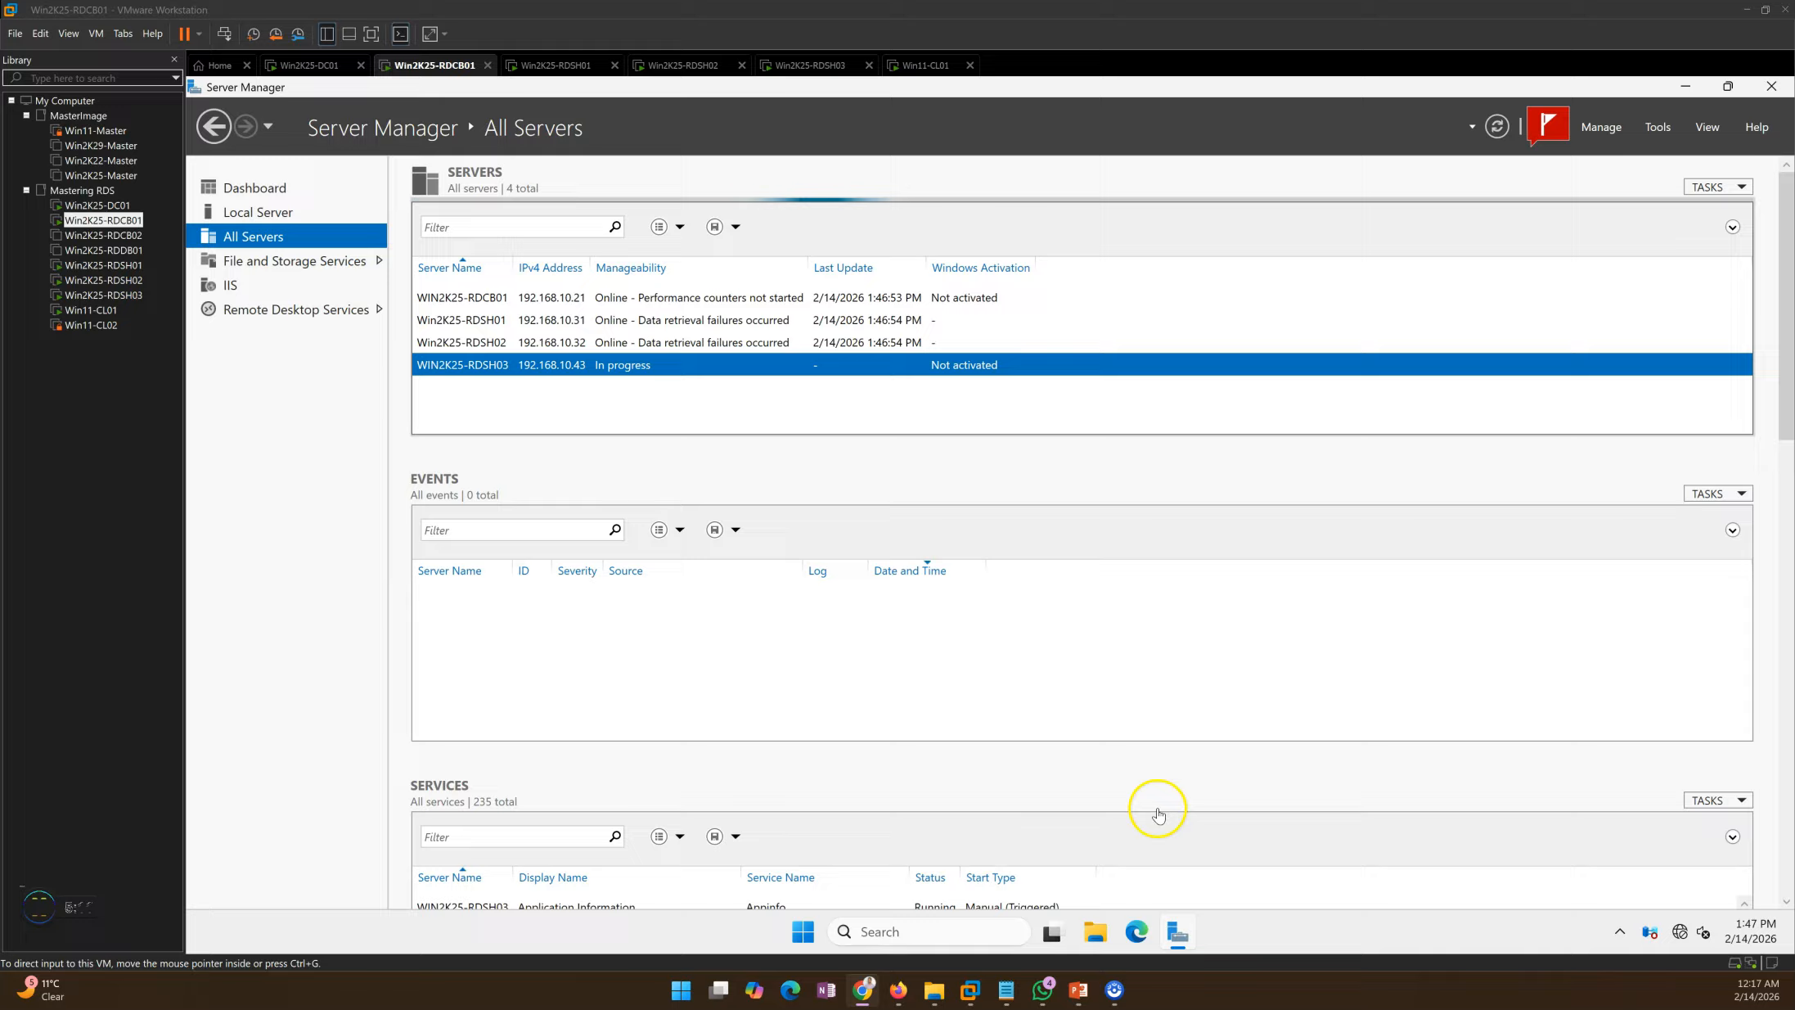
pyautogui.click(1080, 991)
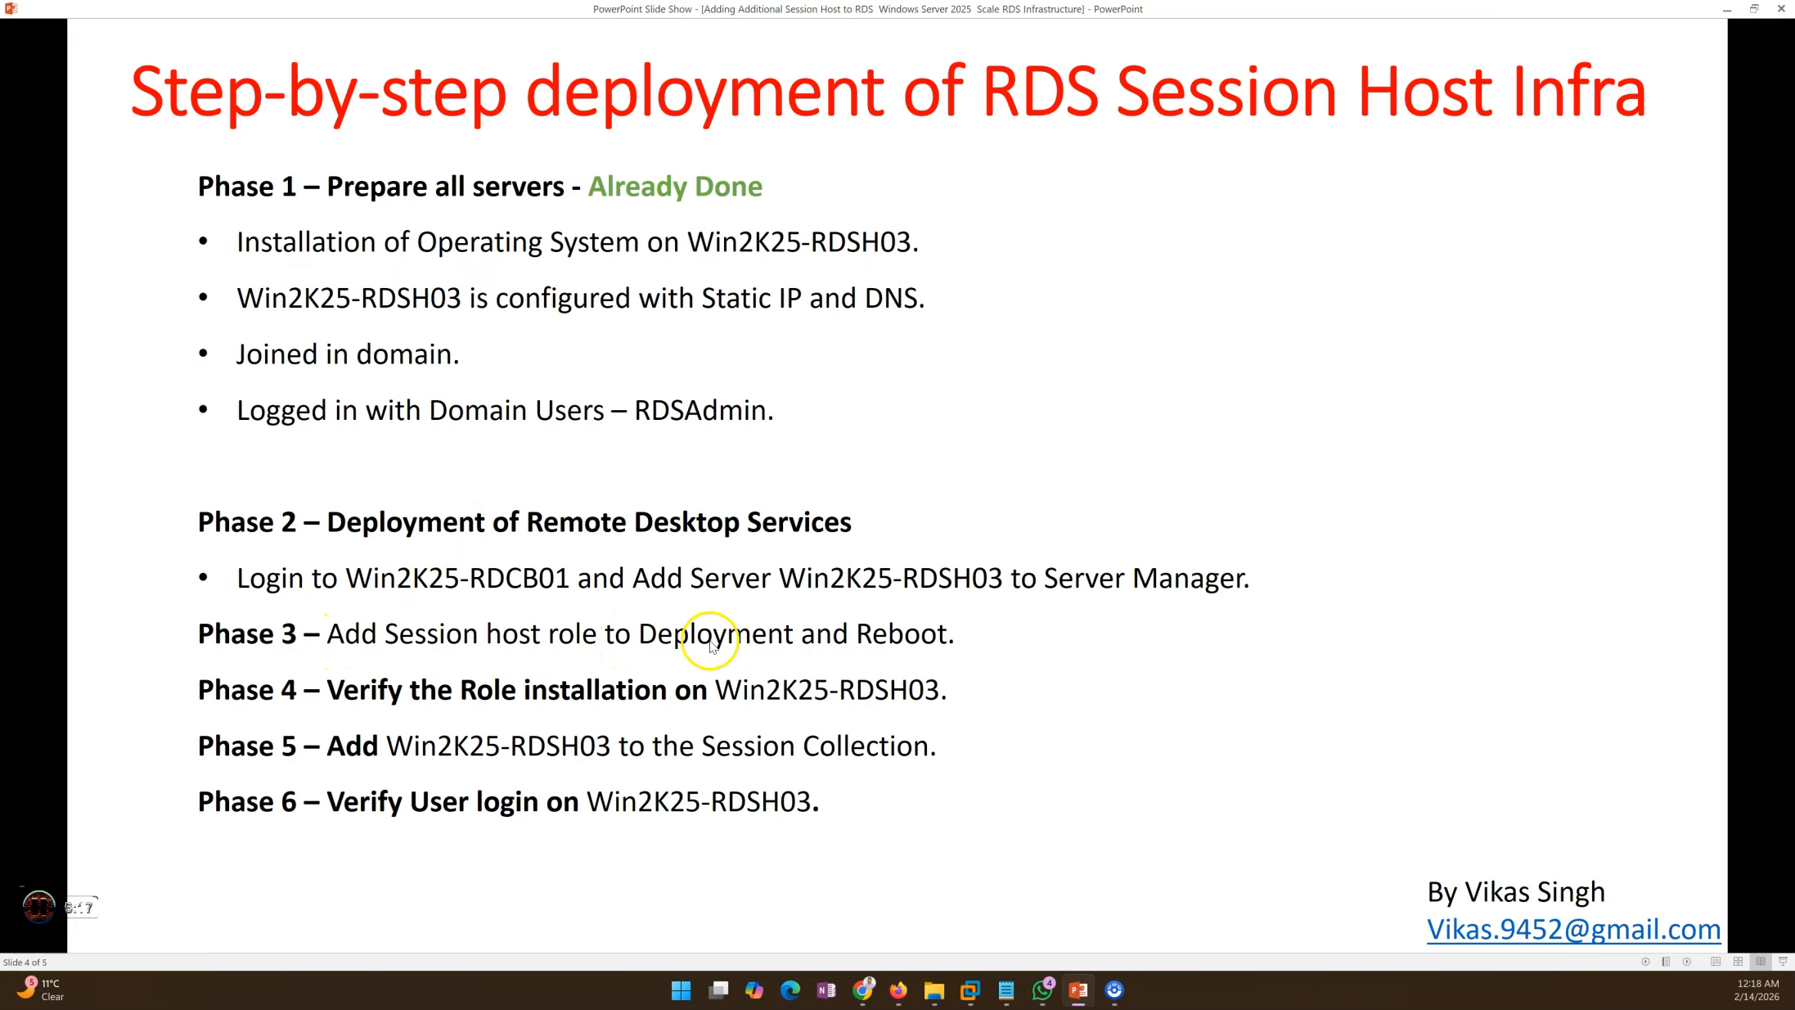
# Step: Start performance counters on WIN2K25-RDSH03, then go to the Remote Desktop Services overview
pyautogui.click(1078, 991)
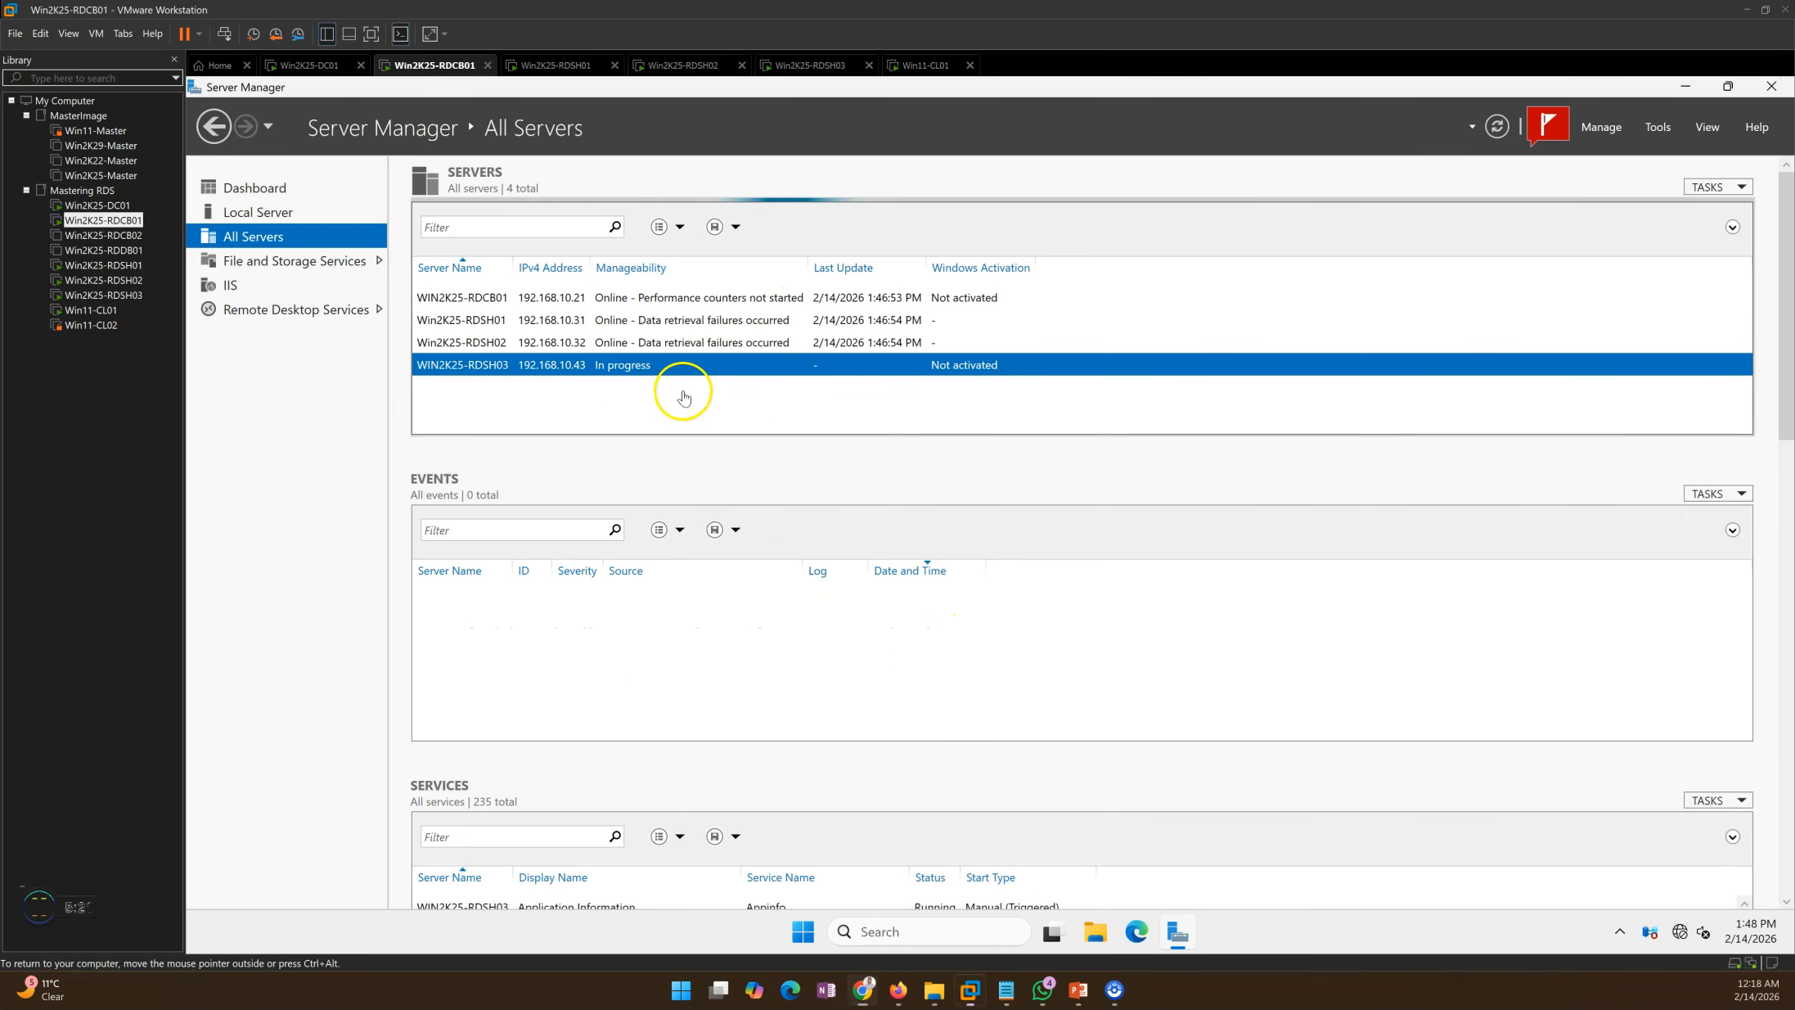
pyautogui.rightClick(622, 364)
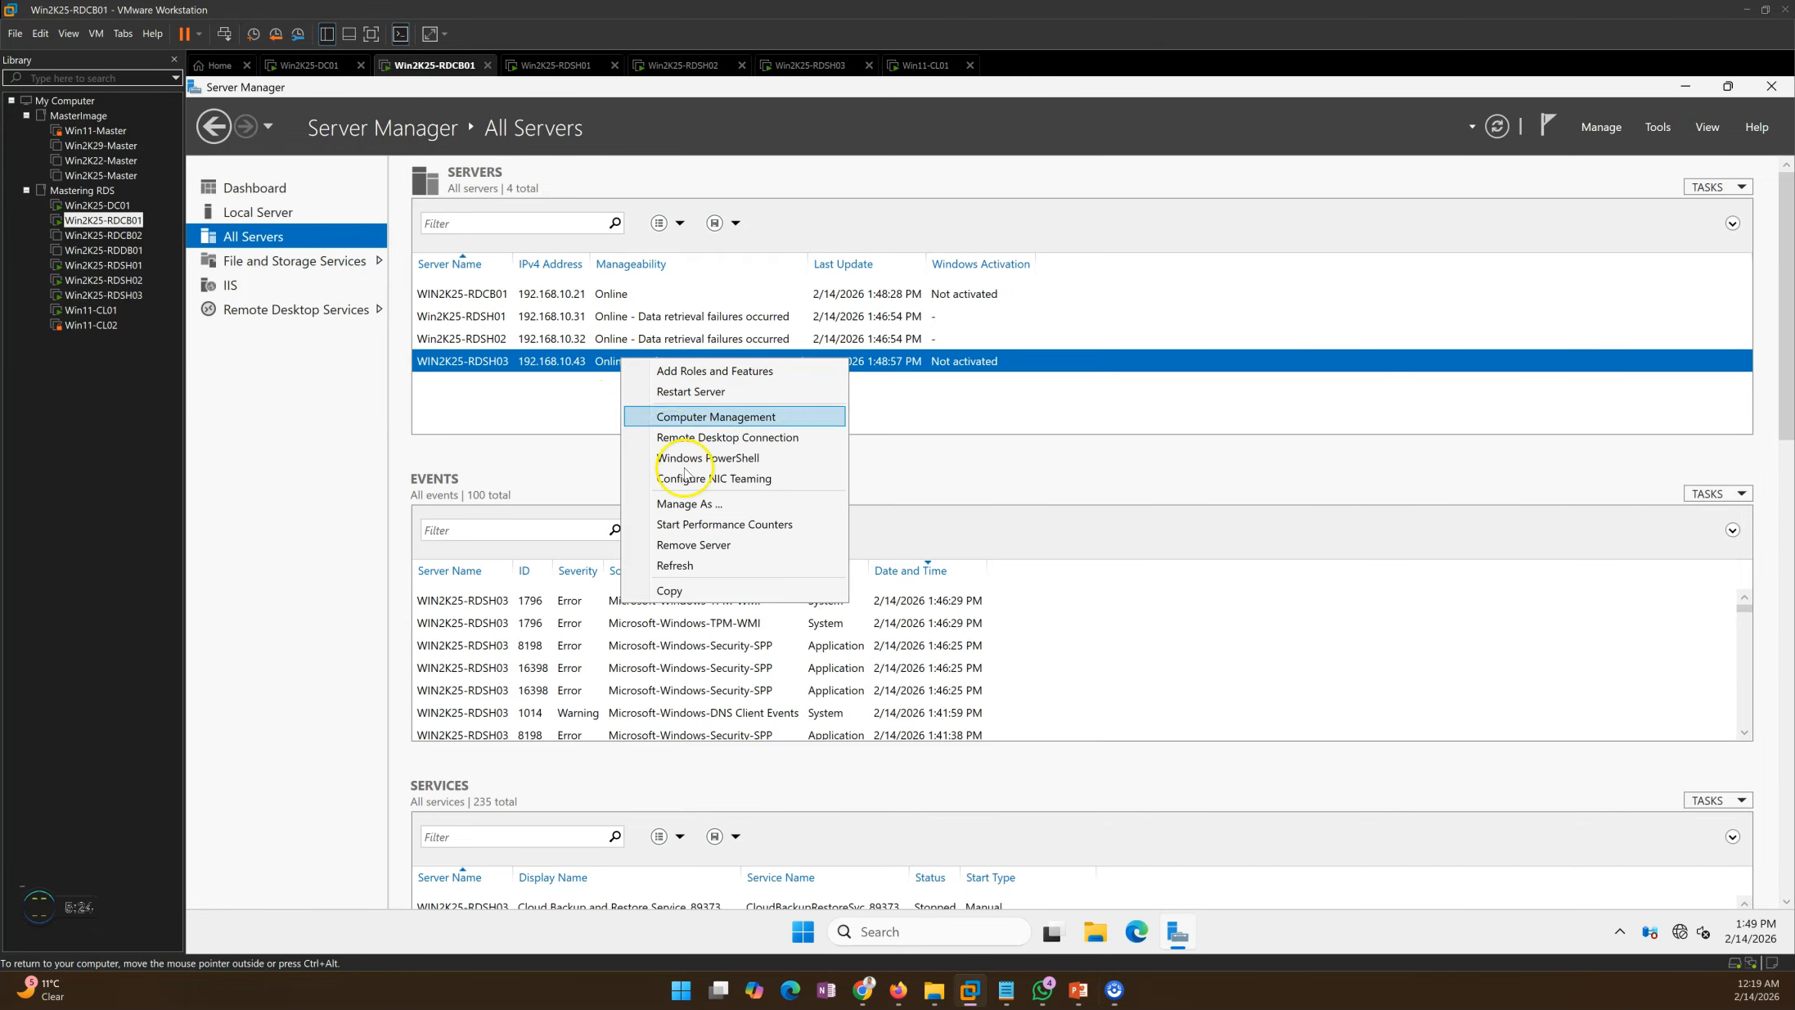
pyautogui.click(692, 521)
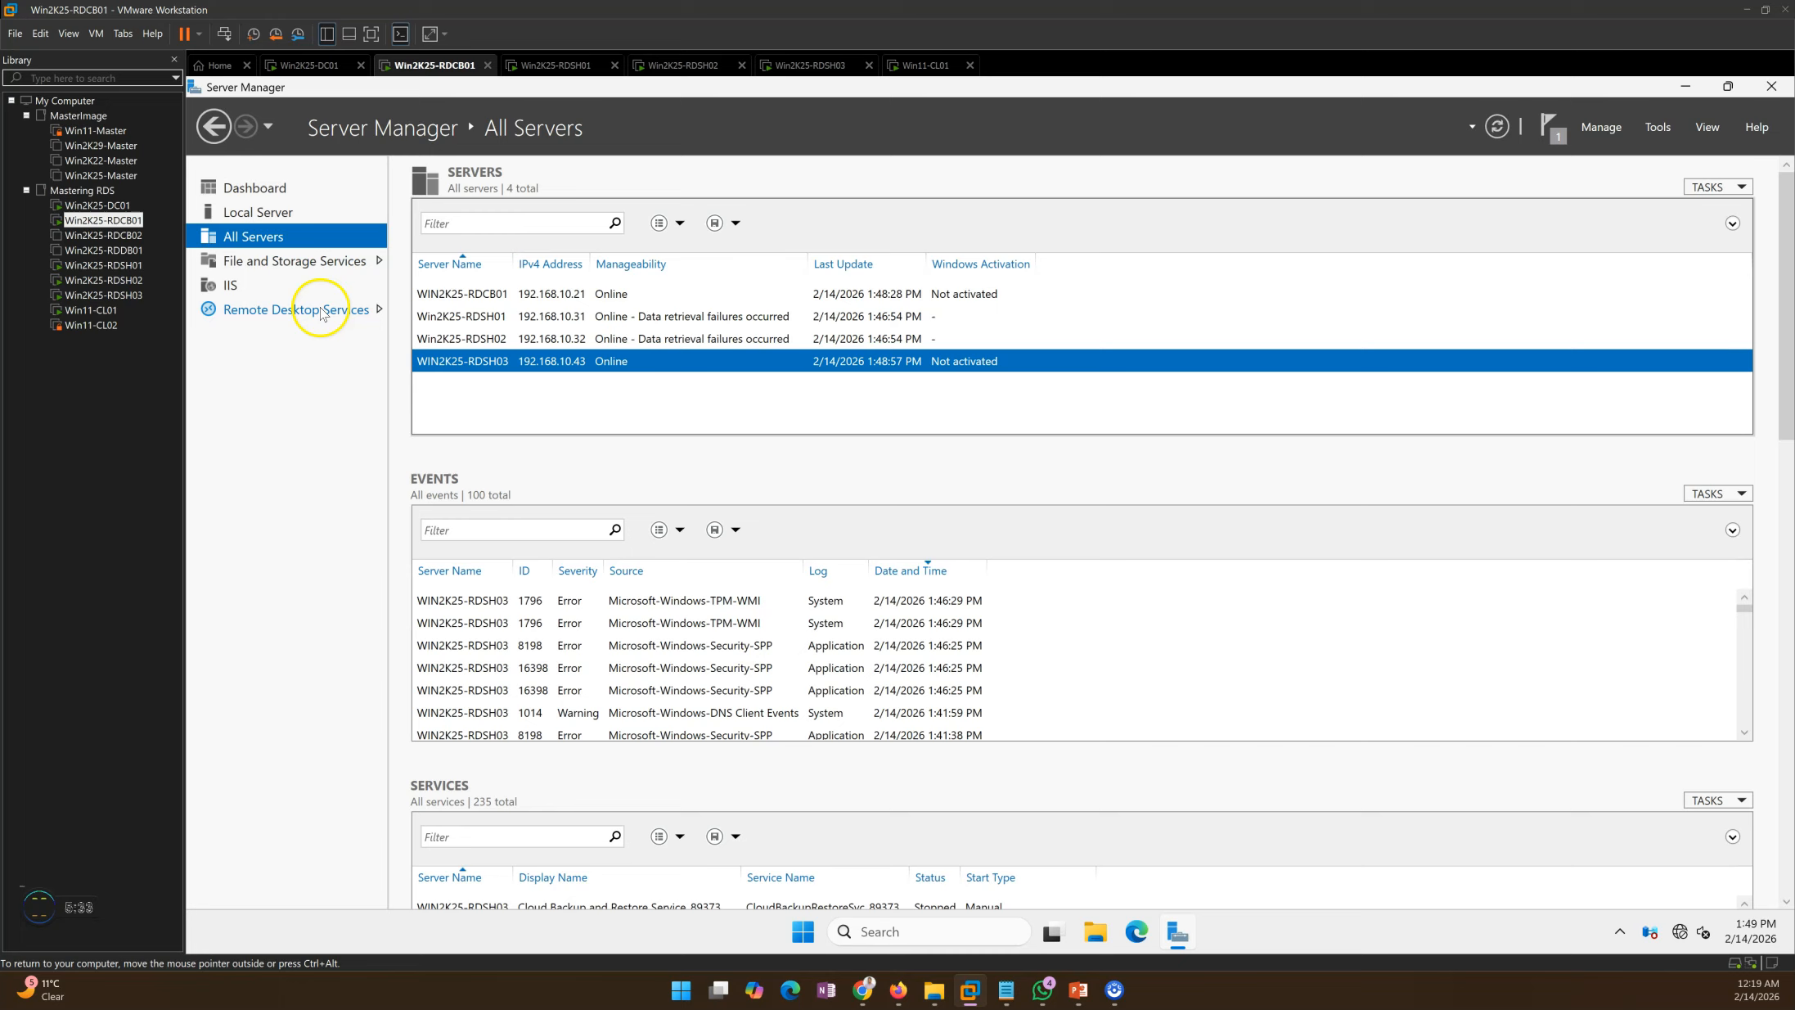
pyautogui.click(295, 309)
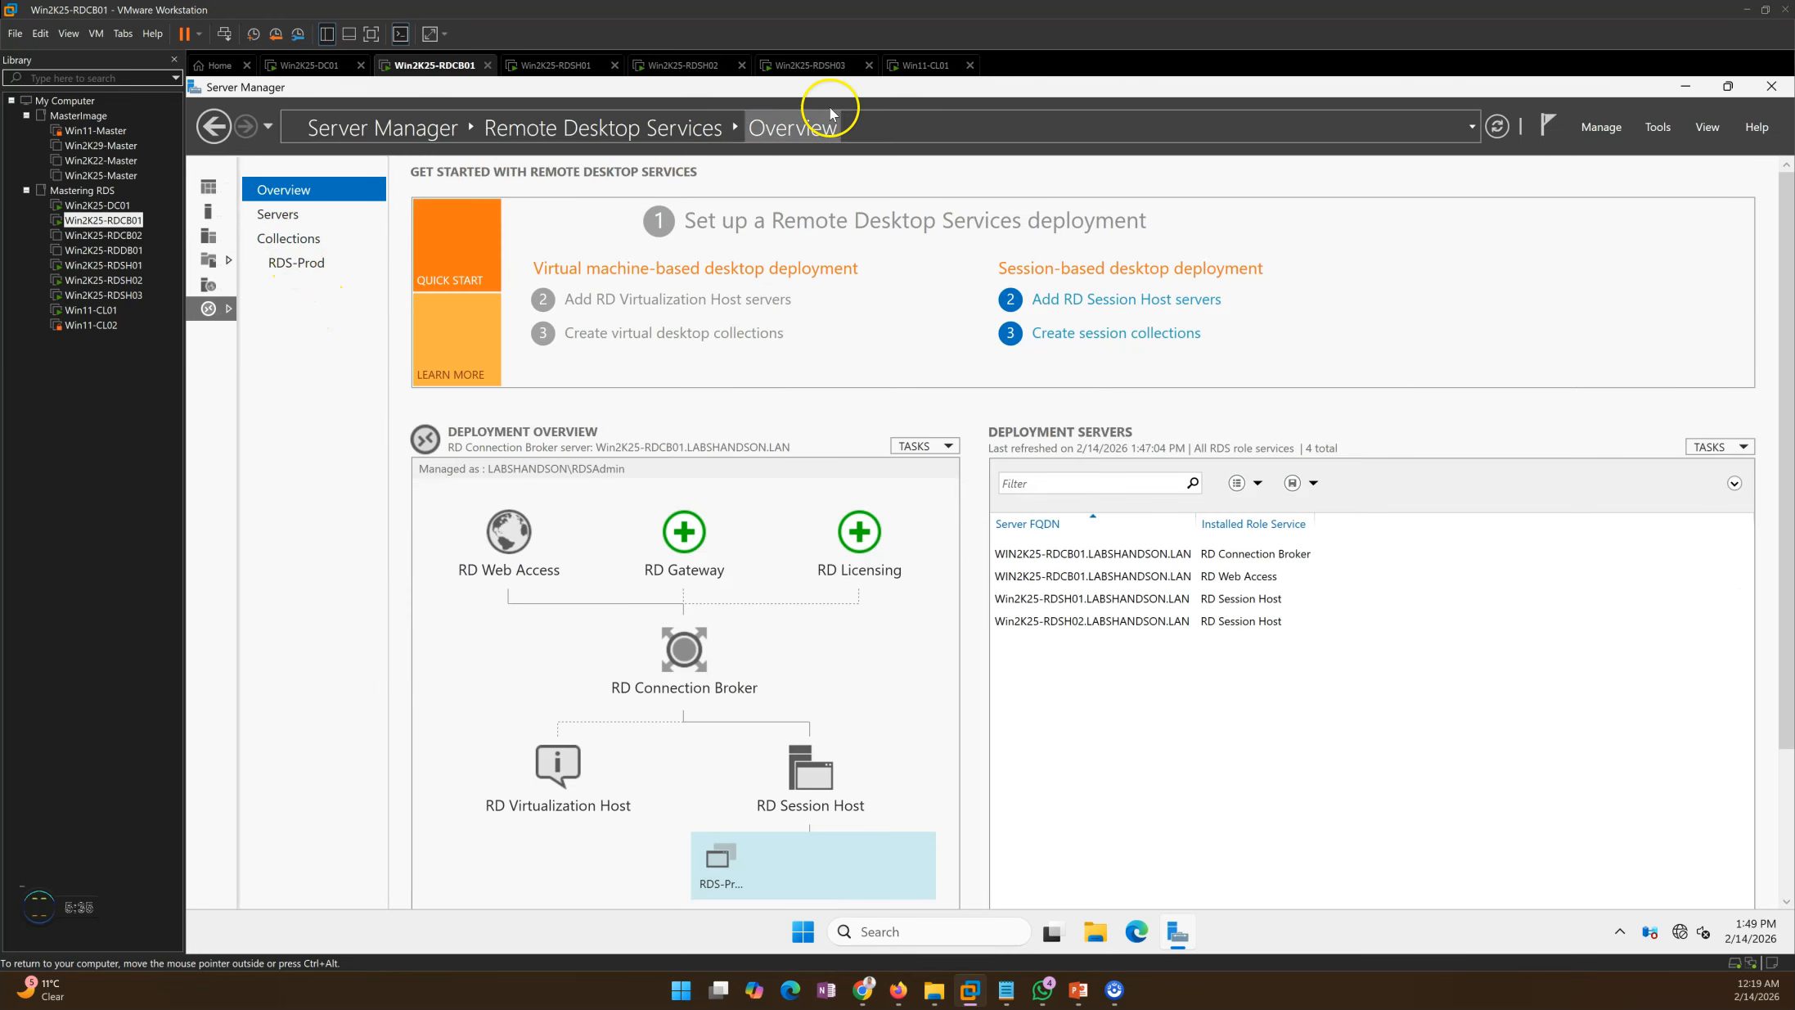
# Step: Review the RDCB01, RDSH01 and RDSH02 entries under Deployment Servers
pyautogui.click(1146, 557)
pyautogui.click(1193, 620)
pyautogui.click(1191, 598)
pyautogui.click(1201, 621)
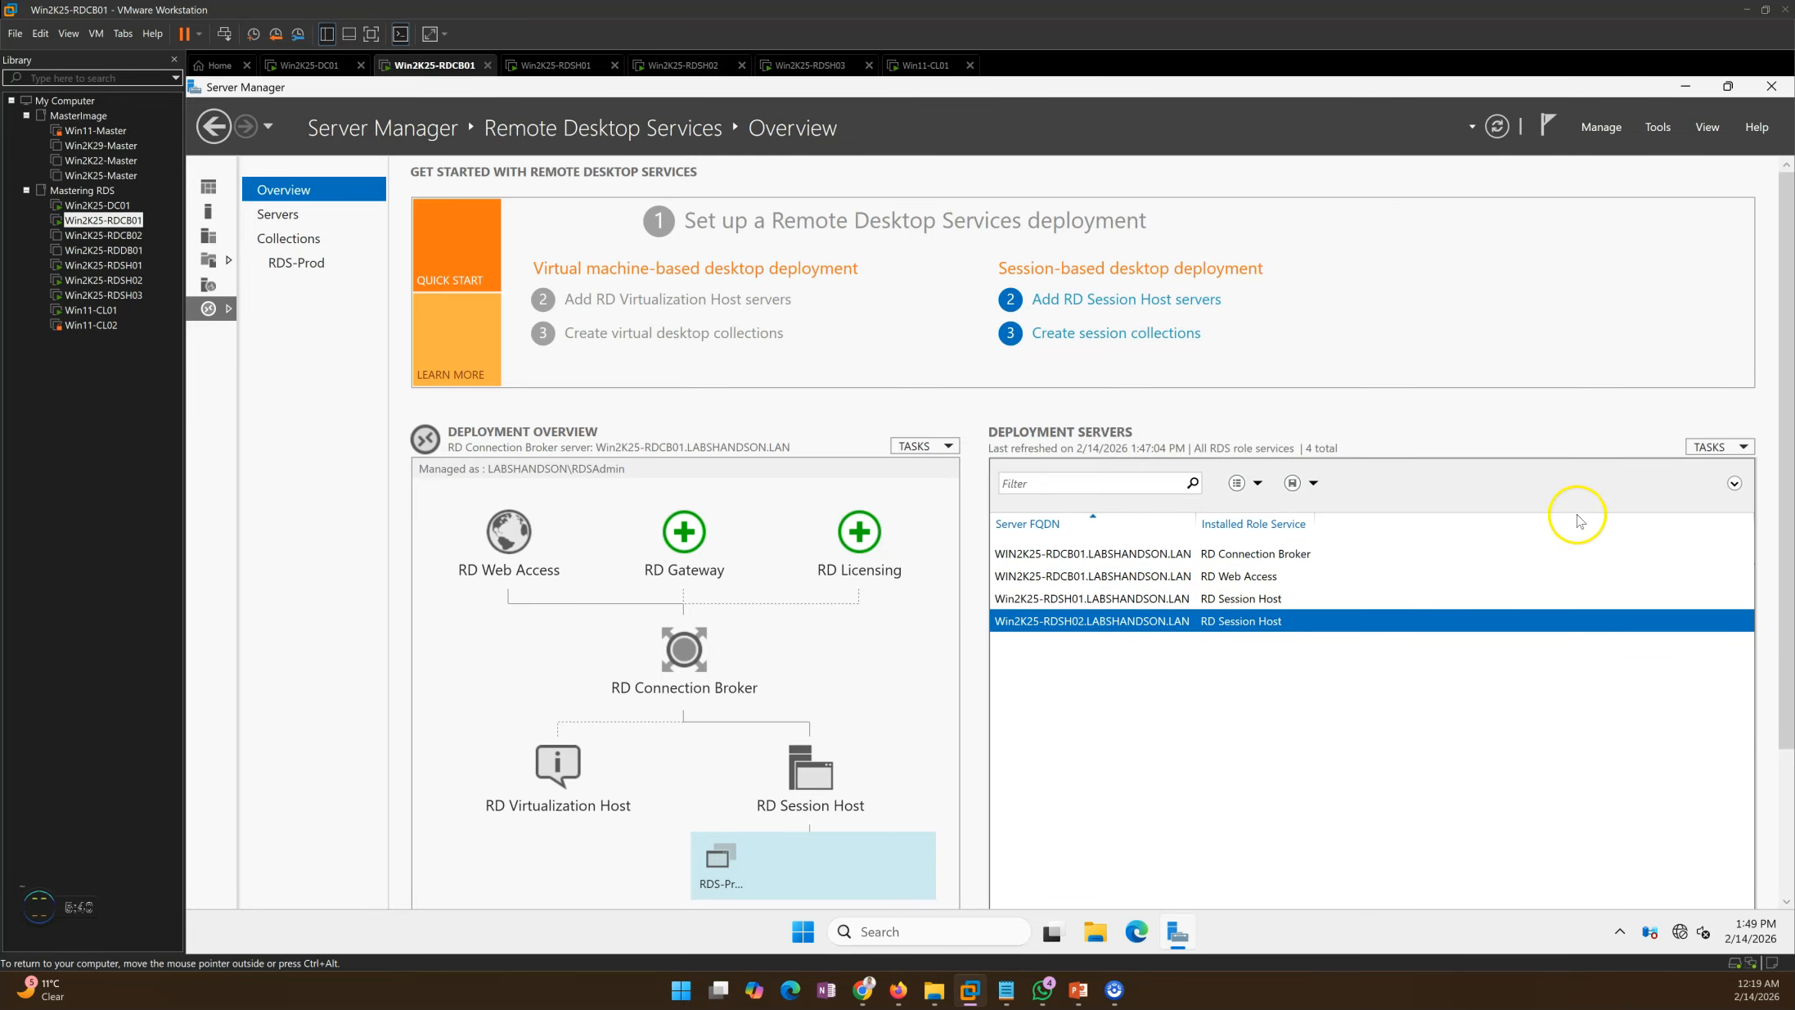
# Step: Run Add RD Session Host Servers with Win2K25-RDSH03 selected and advance to confirmation
pyautogui.click(1727, 454)
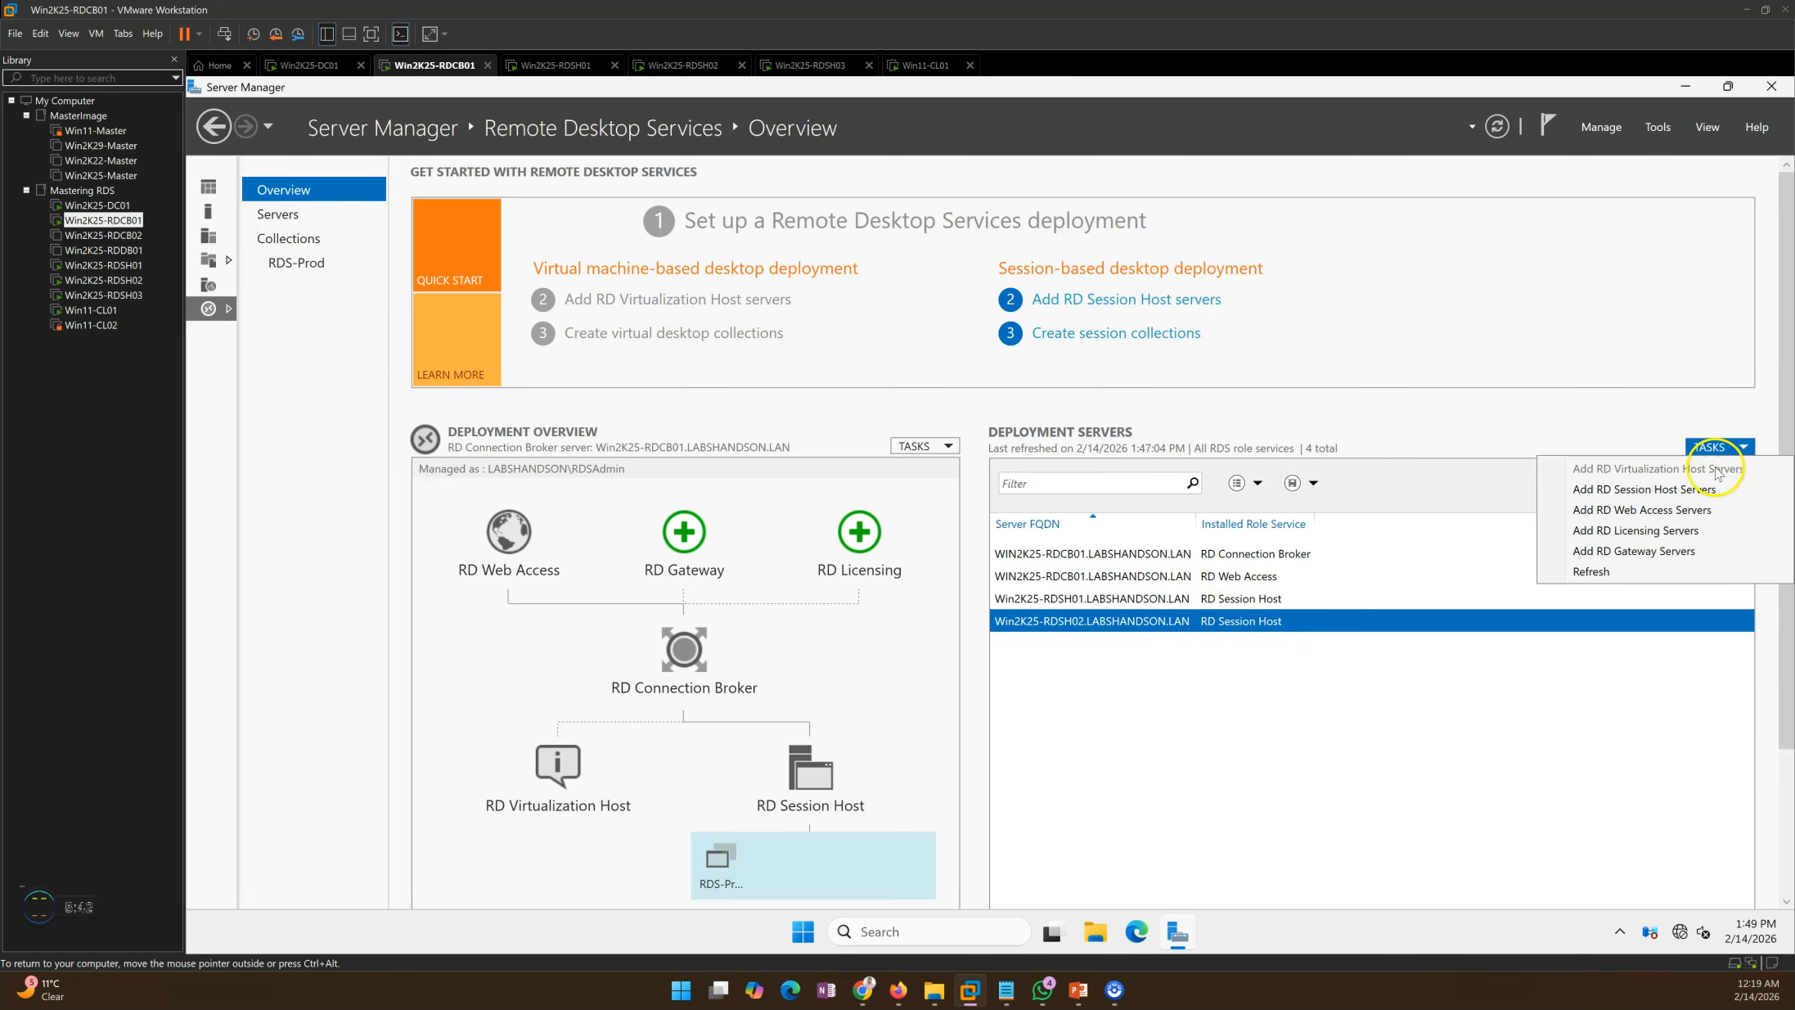
pyautogui.click(1619, 491)
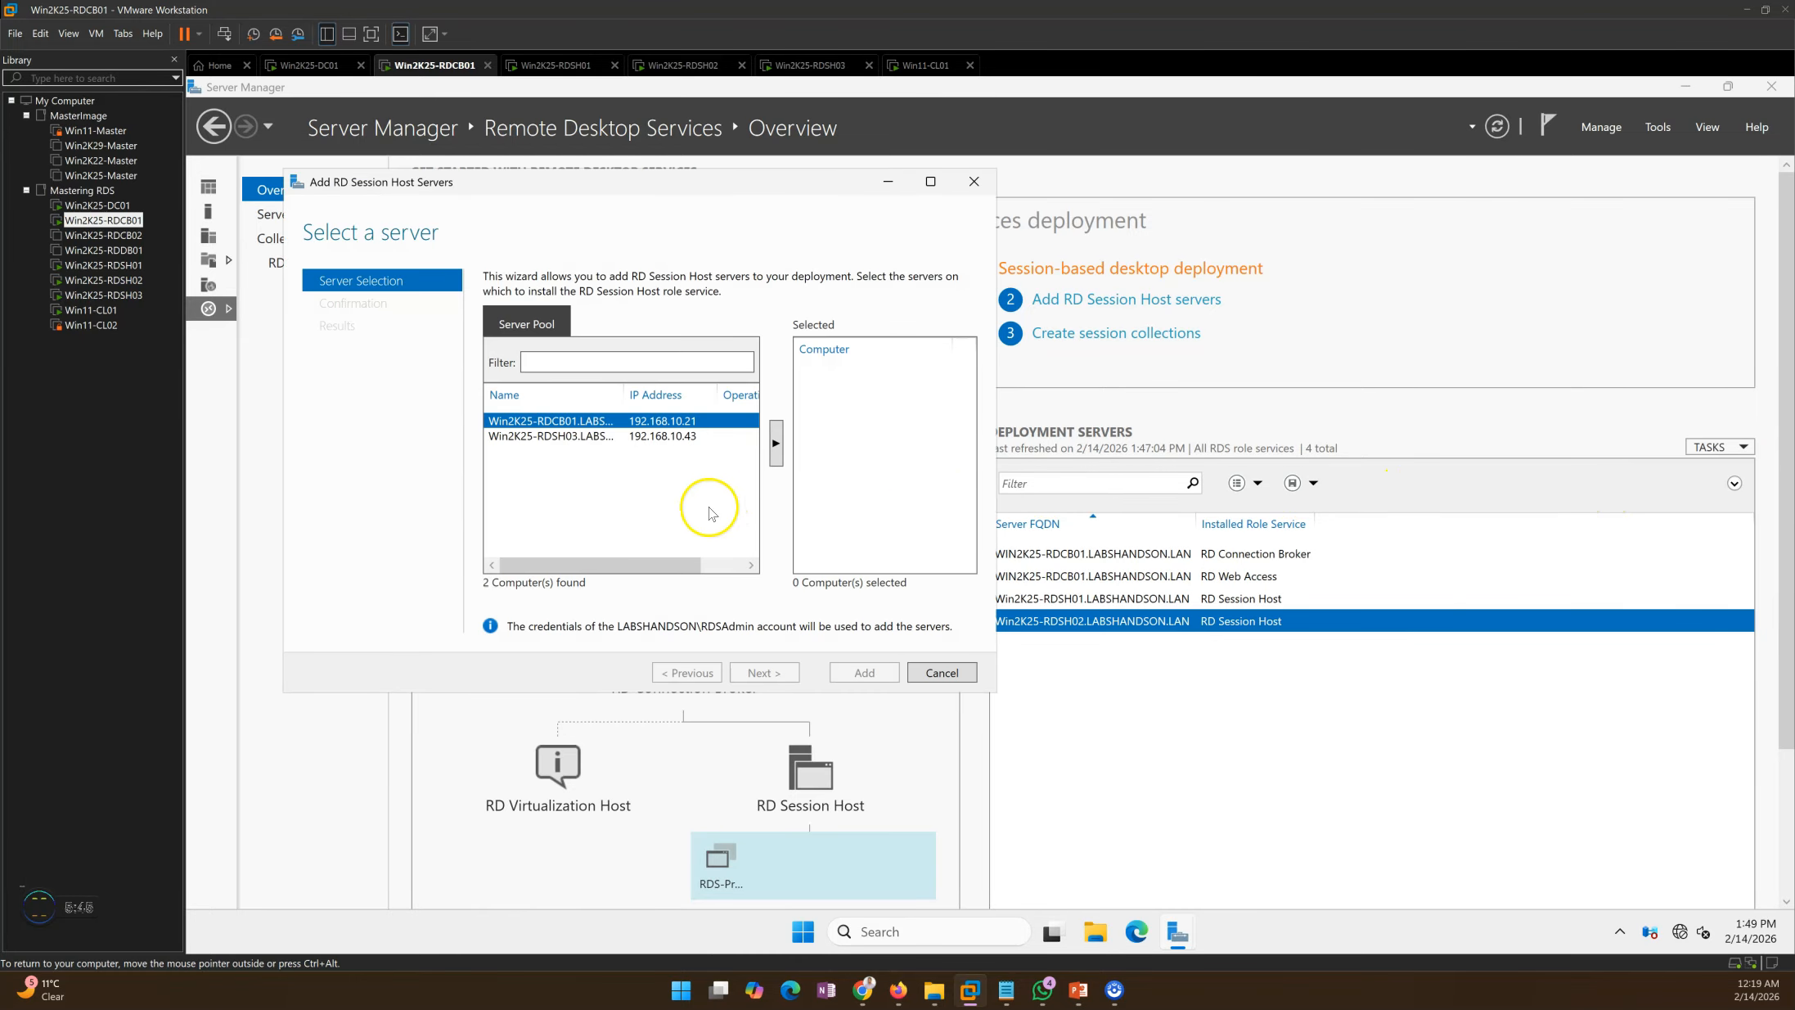
pyautogui.click(579, 438)
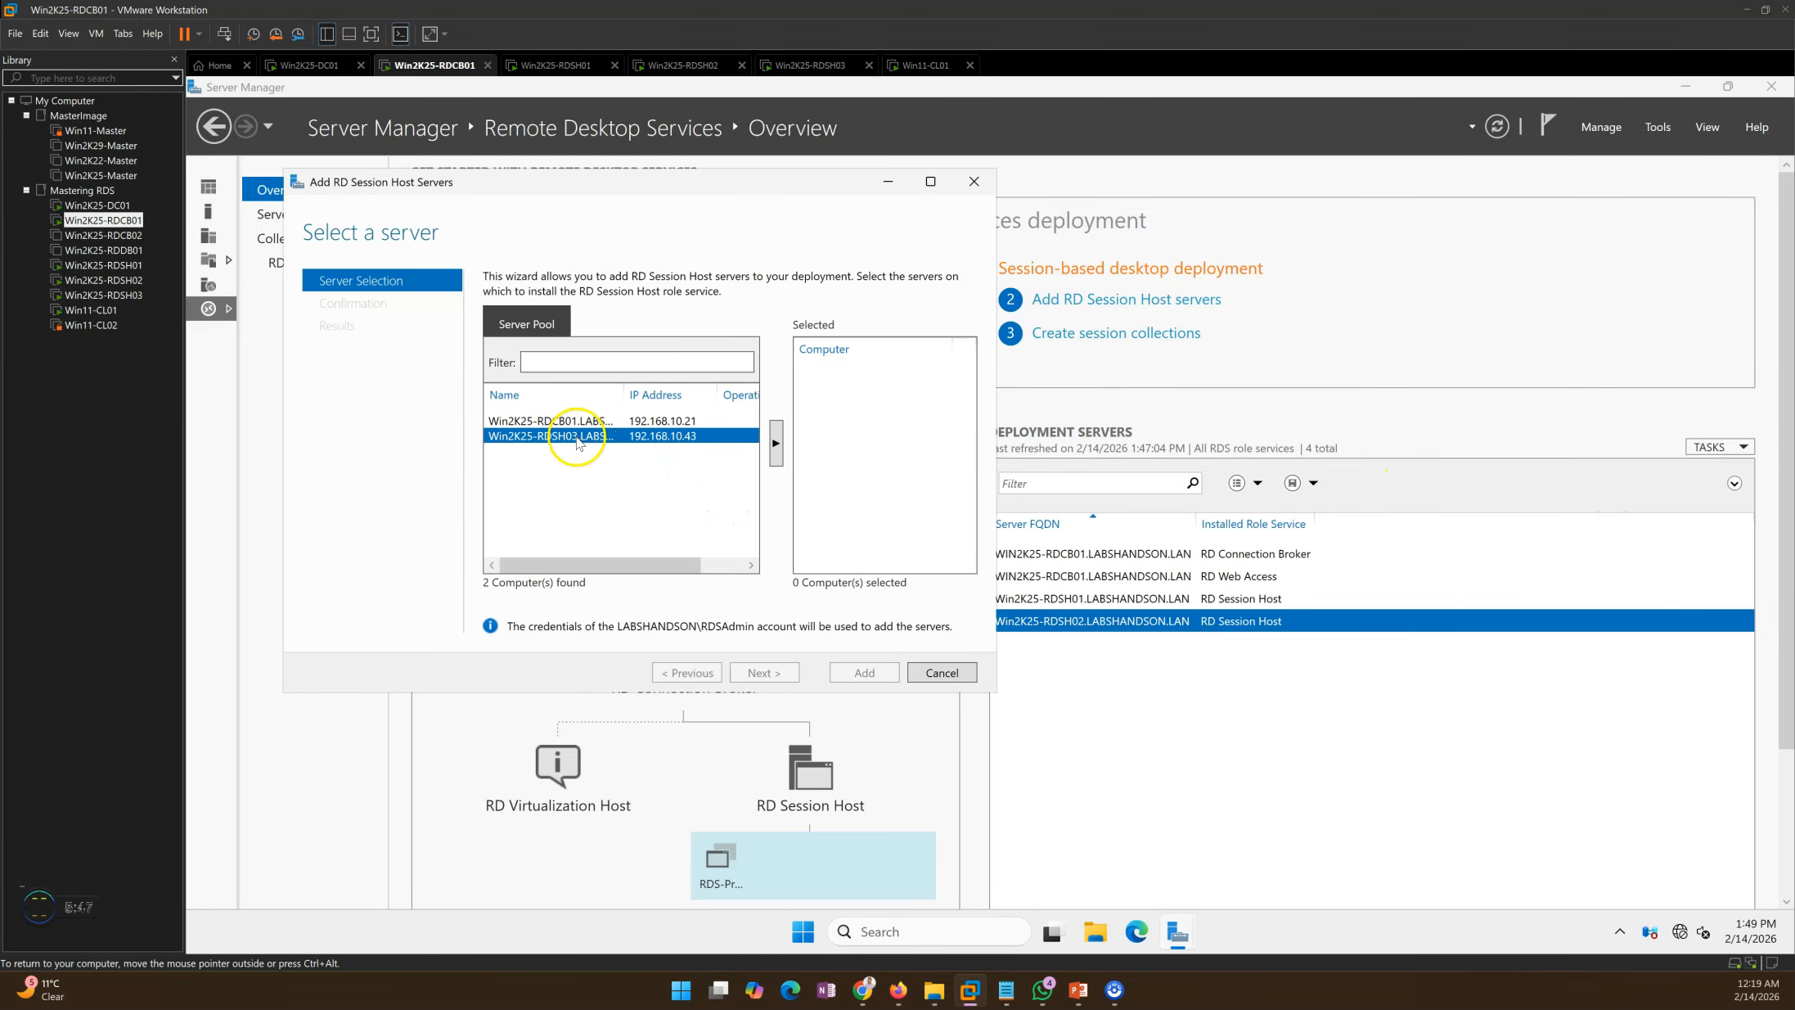
pyautogui.click(776, 443)
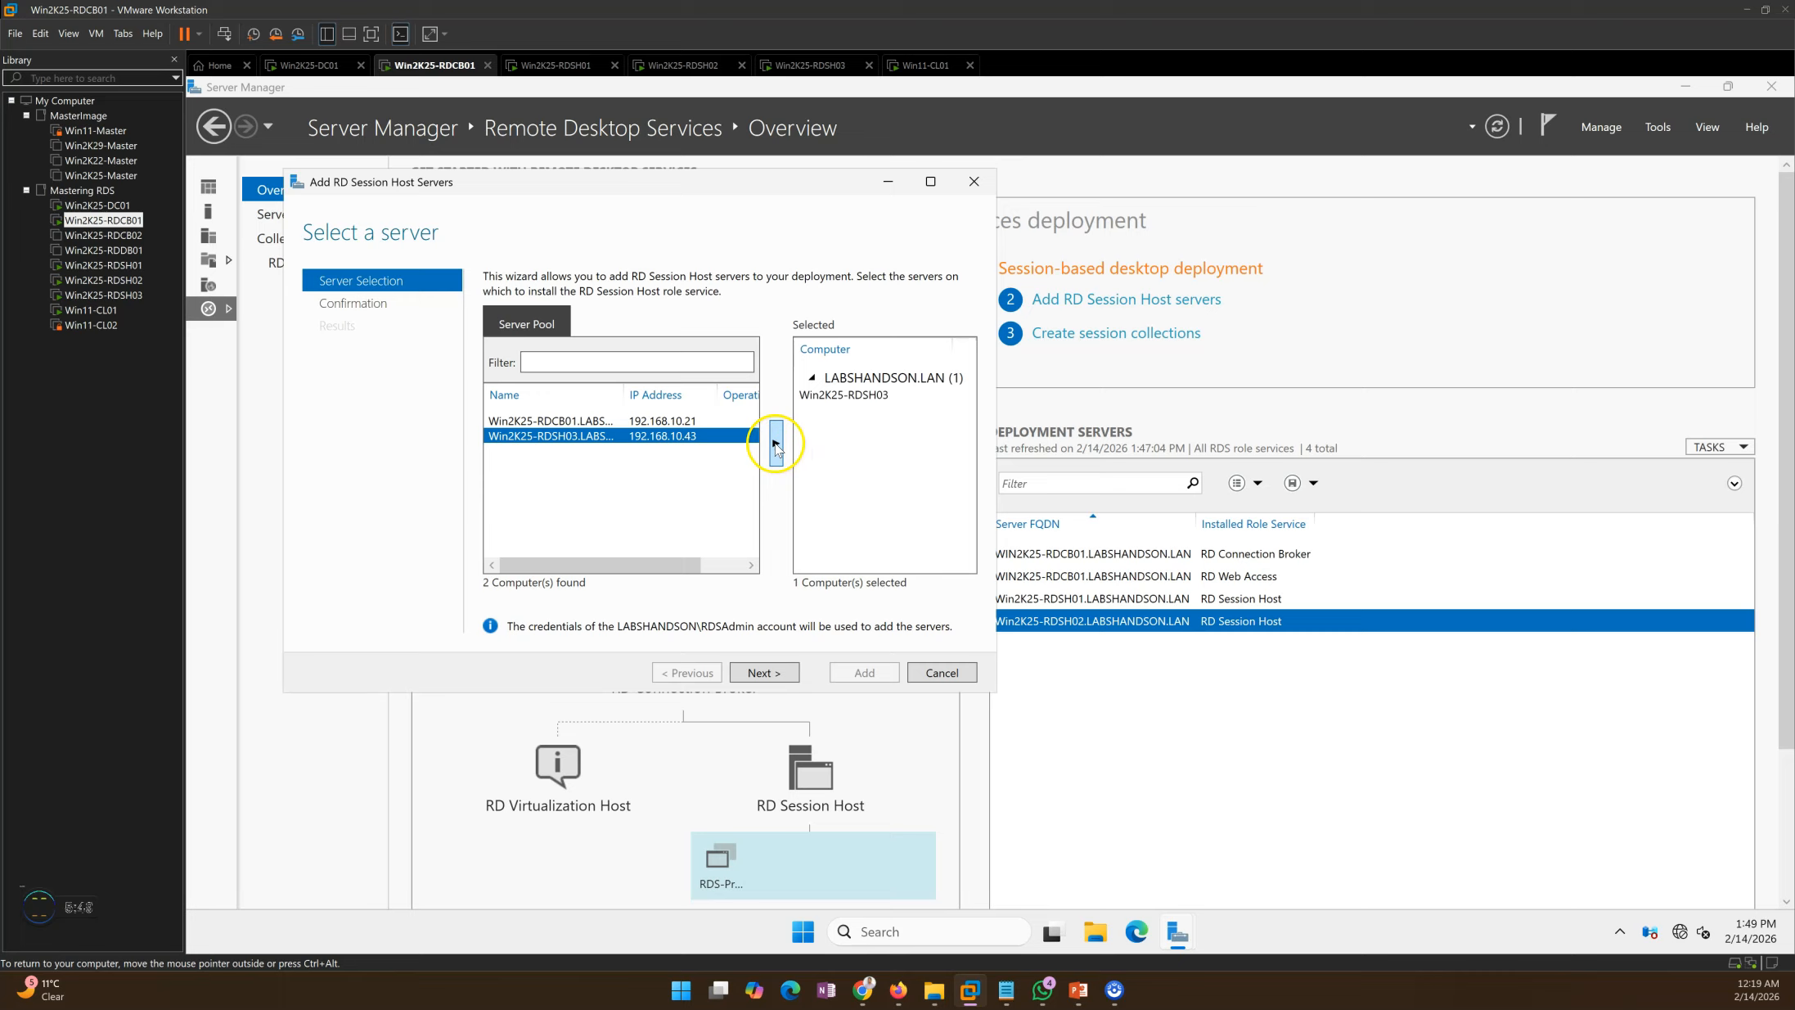
pyautogui.click(818, 394)
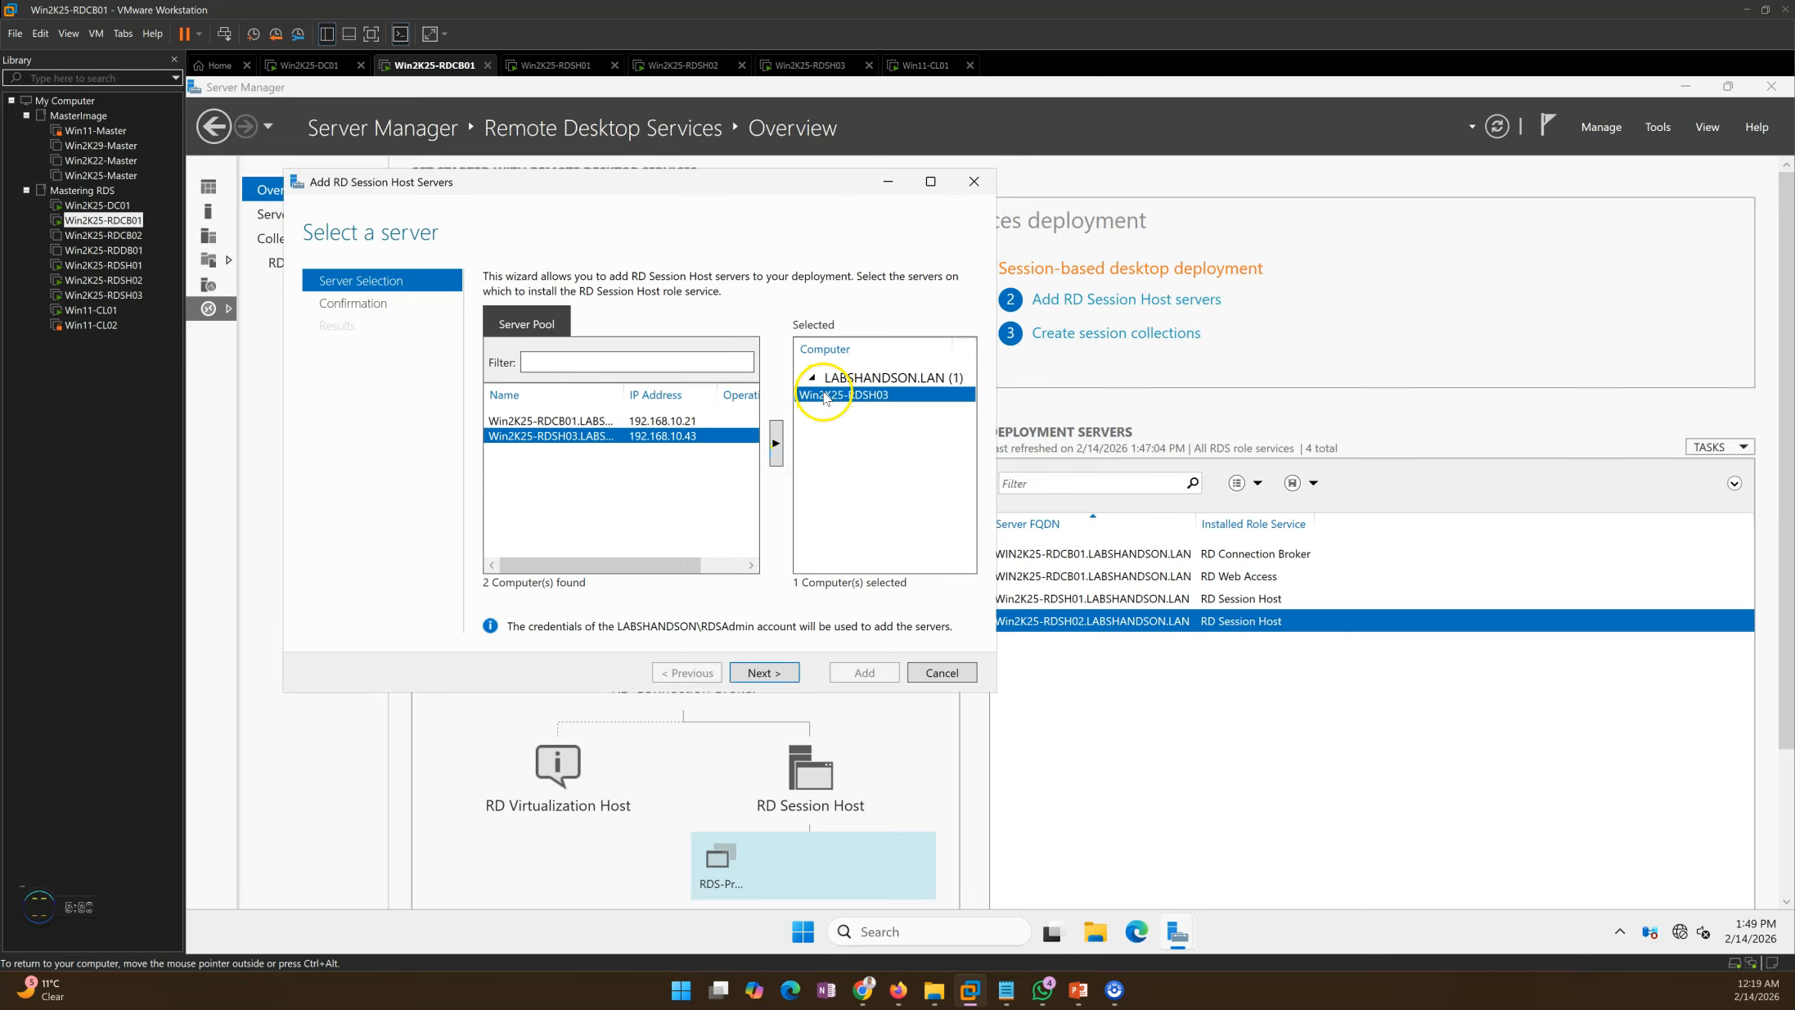
pyautogui.click(783, 675)
pyautogui.moveTo(608, 187); pyautogui.dragTo(723, 191)
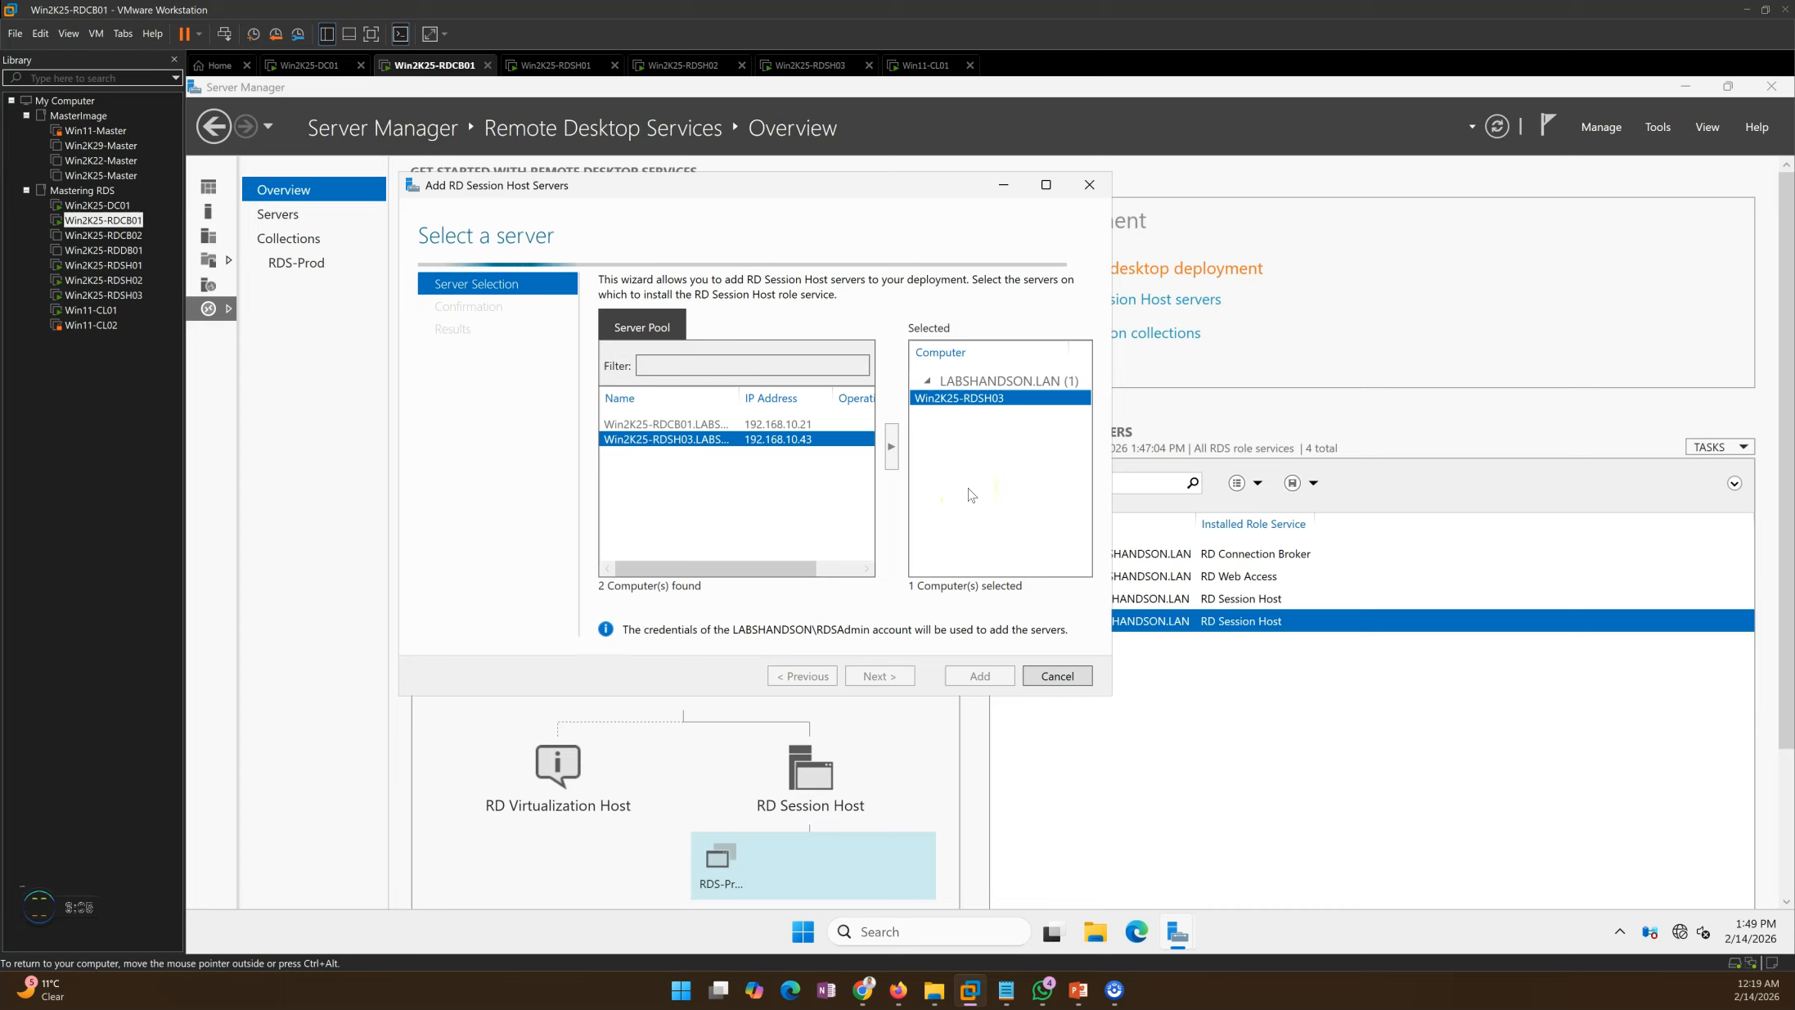
pyautogui.moveTo(761, 183); pyautogui.dragTo(823, 183)
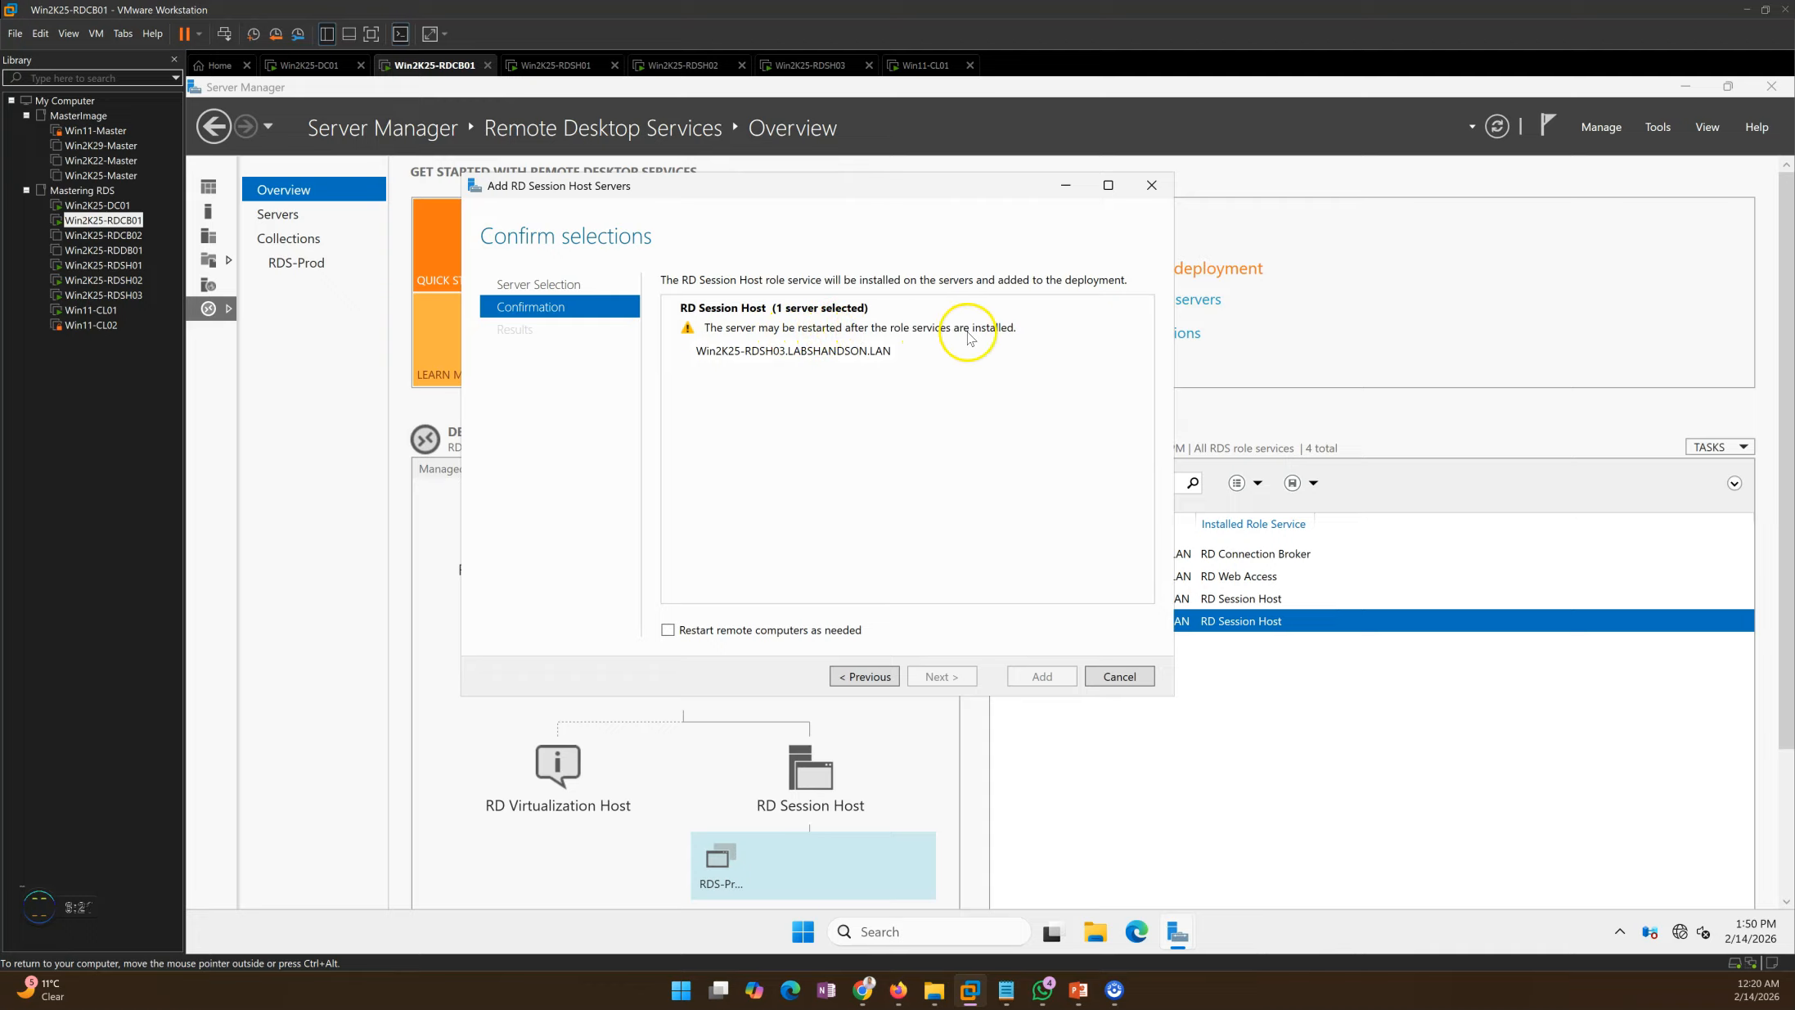
# Step: Allow remote restarts and start the RD Session Host install, then close PowerShell on RDSH03
pyautogui.click(669, 630)
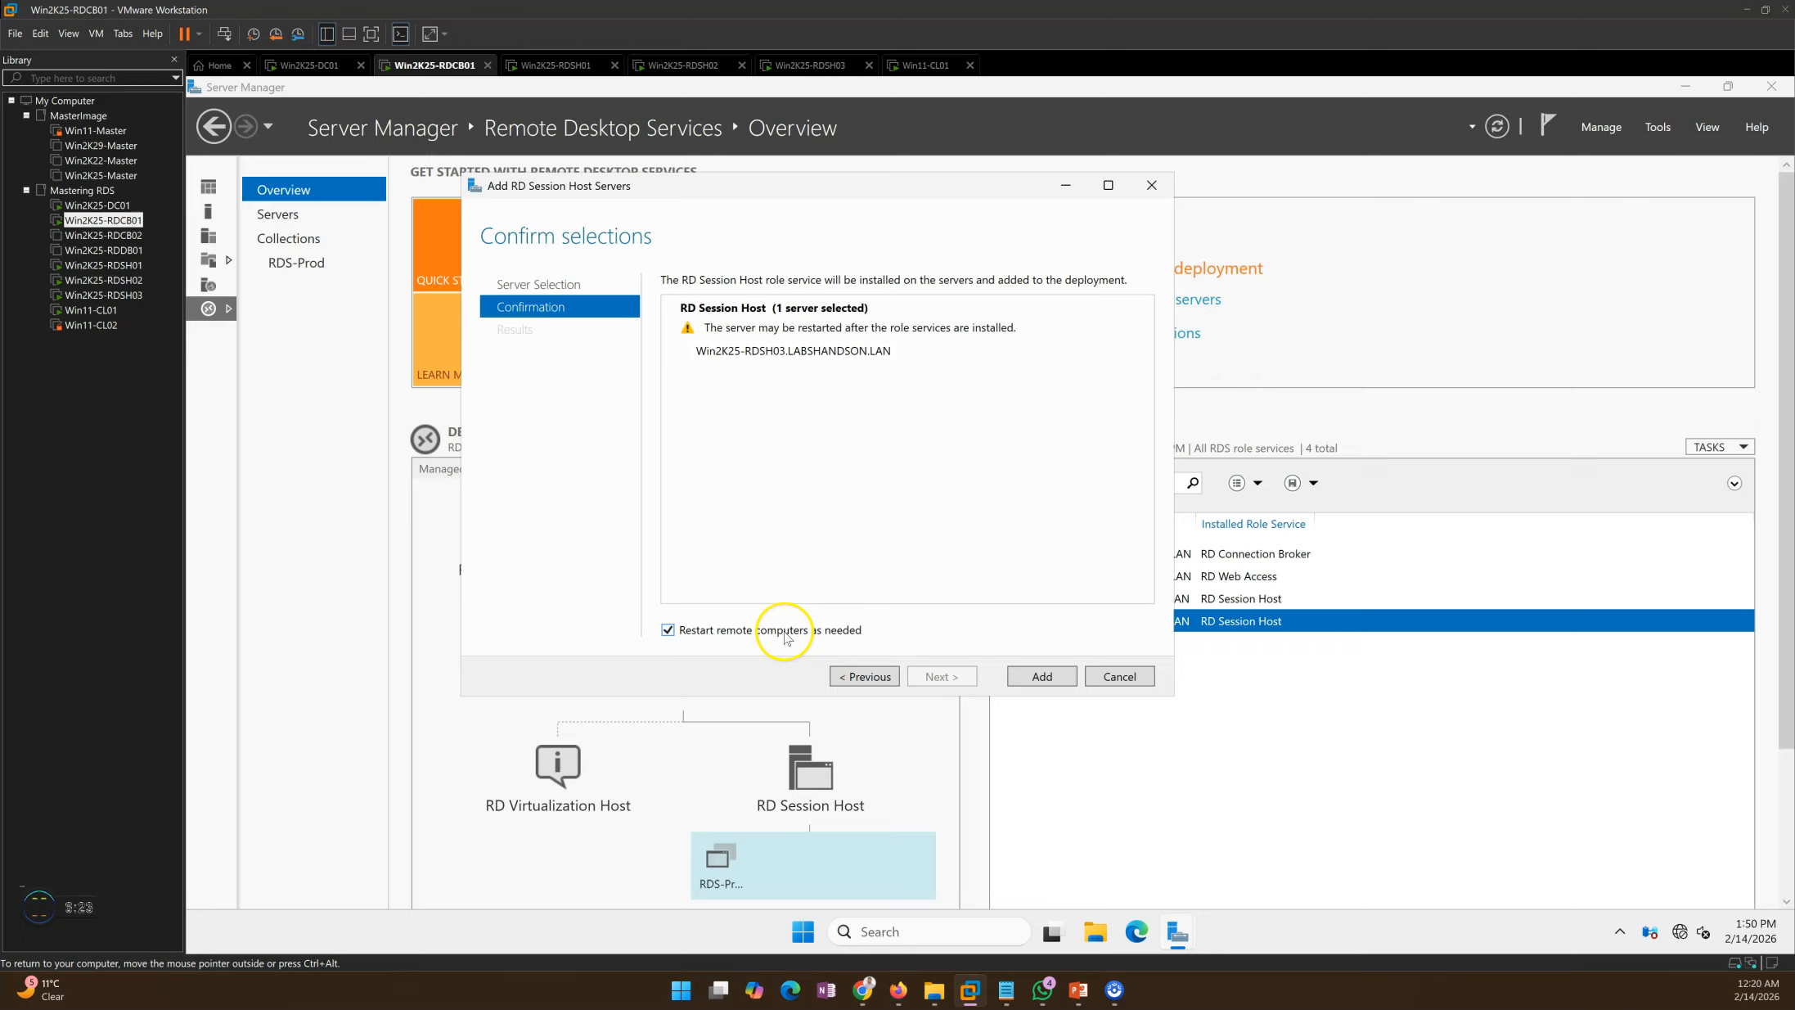
pyautogui.click(1042, 677)
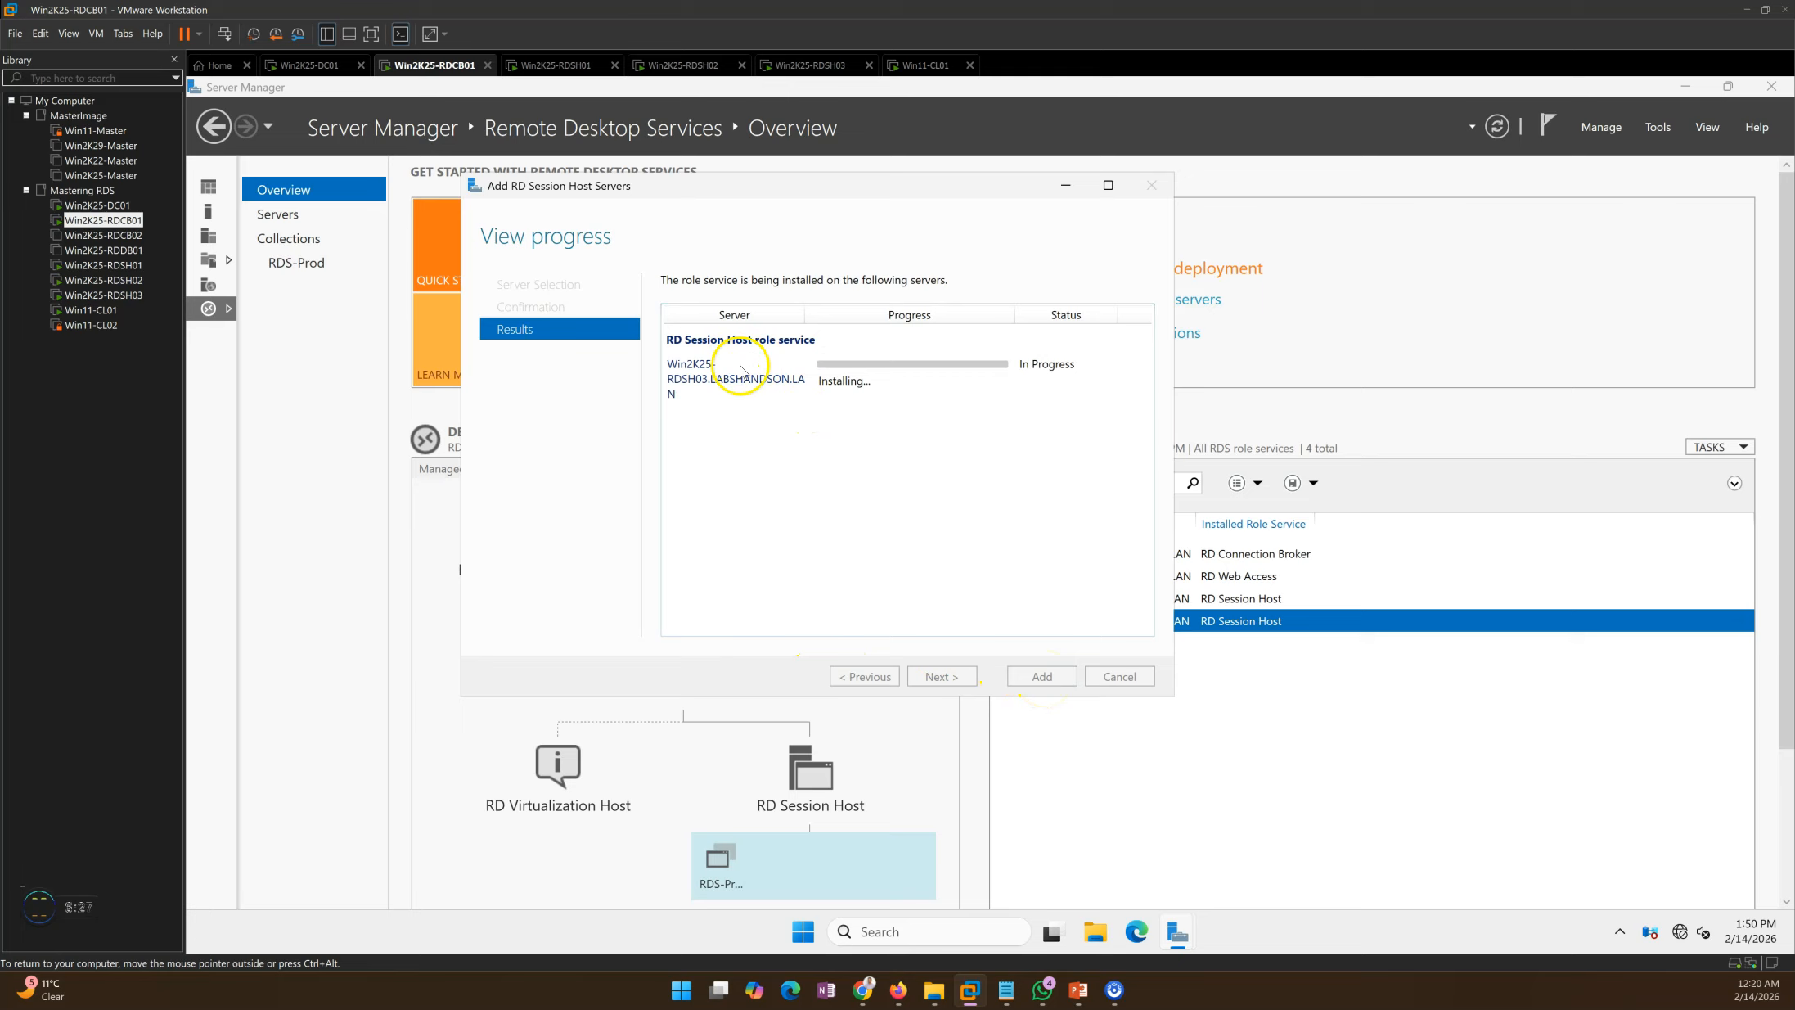
pyautogui.click(803, 66)
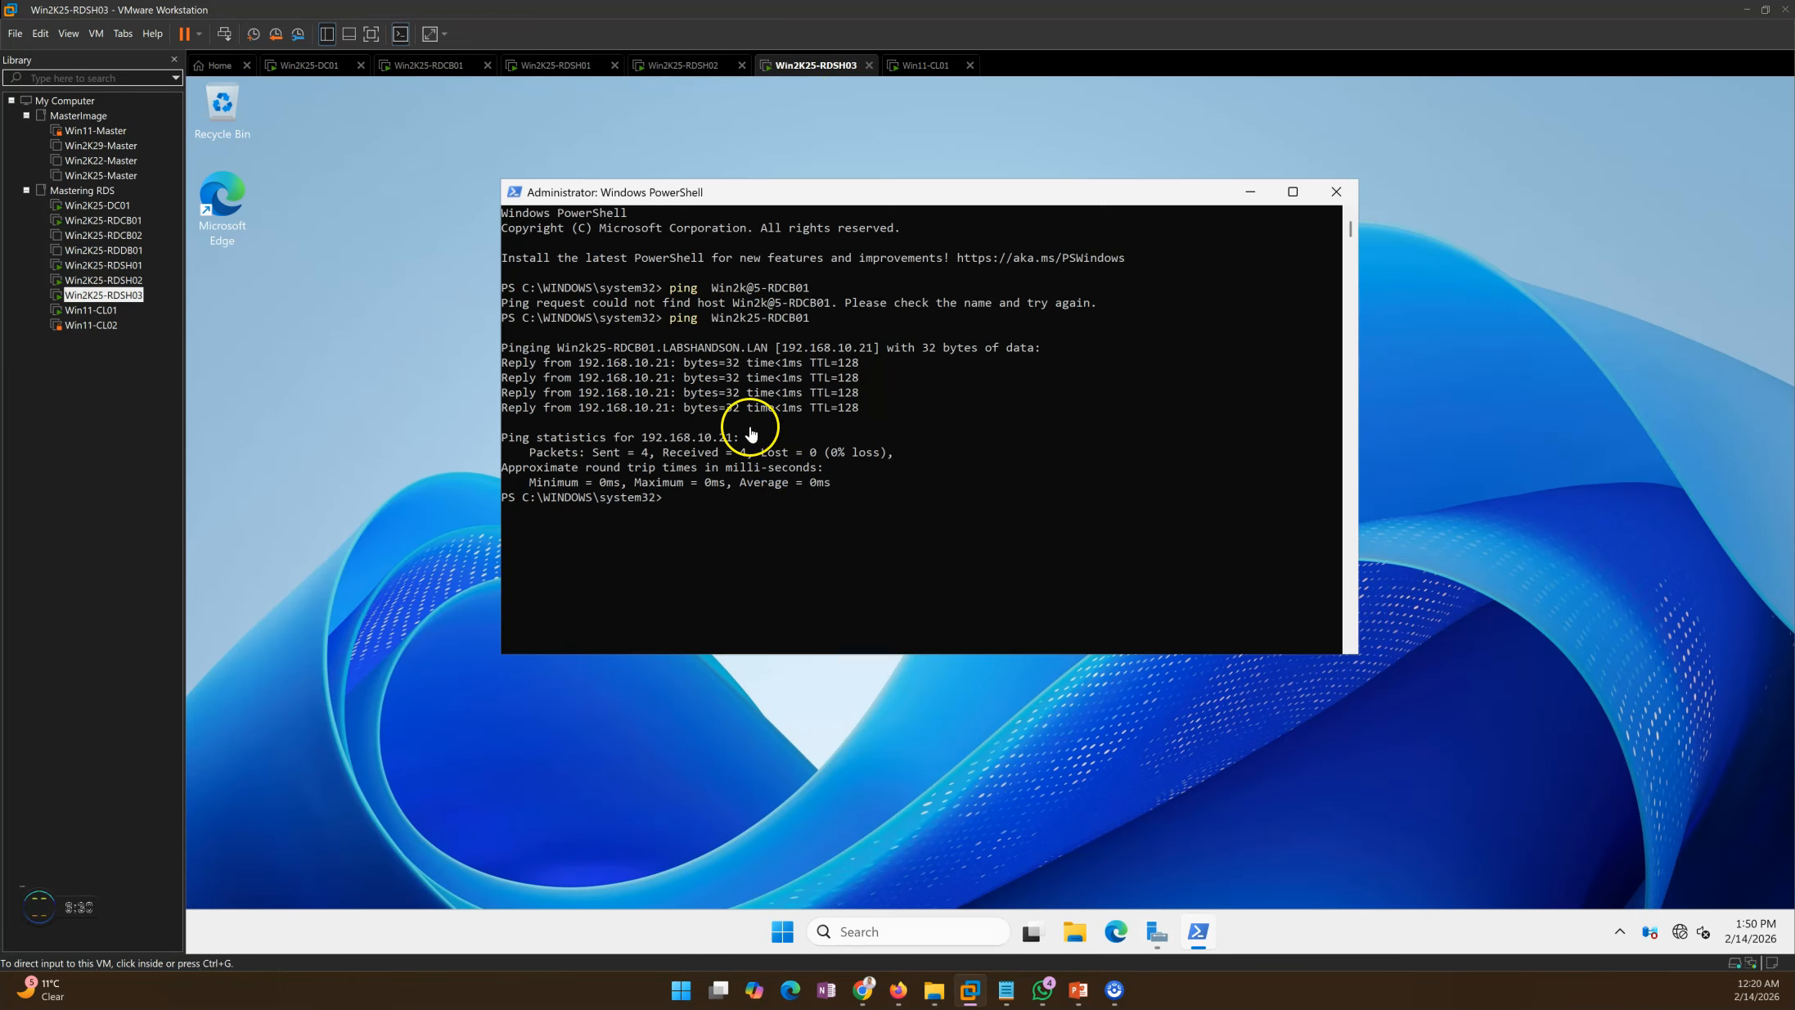
pyautogui.click(1332, 187)
pyautogui.click(1176, 932)
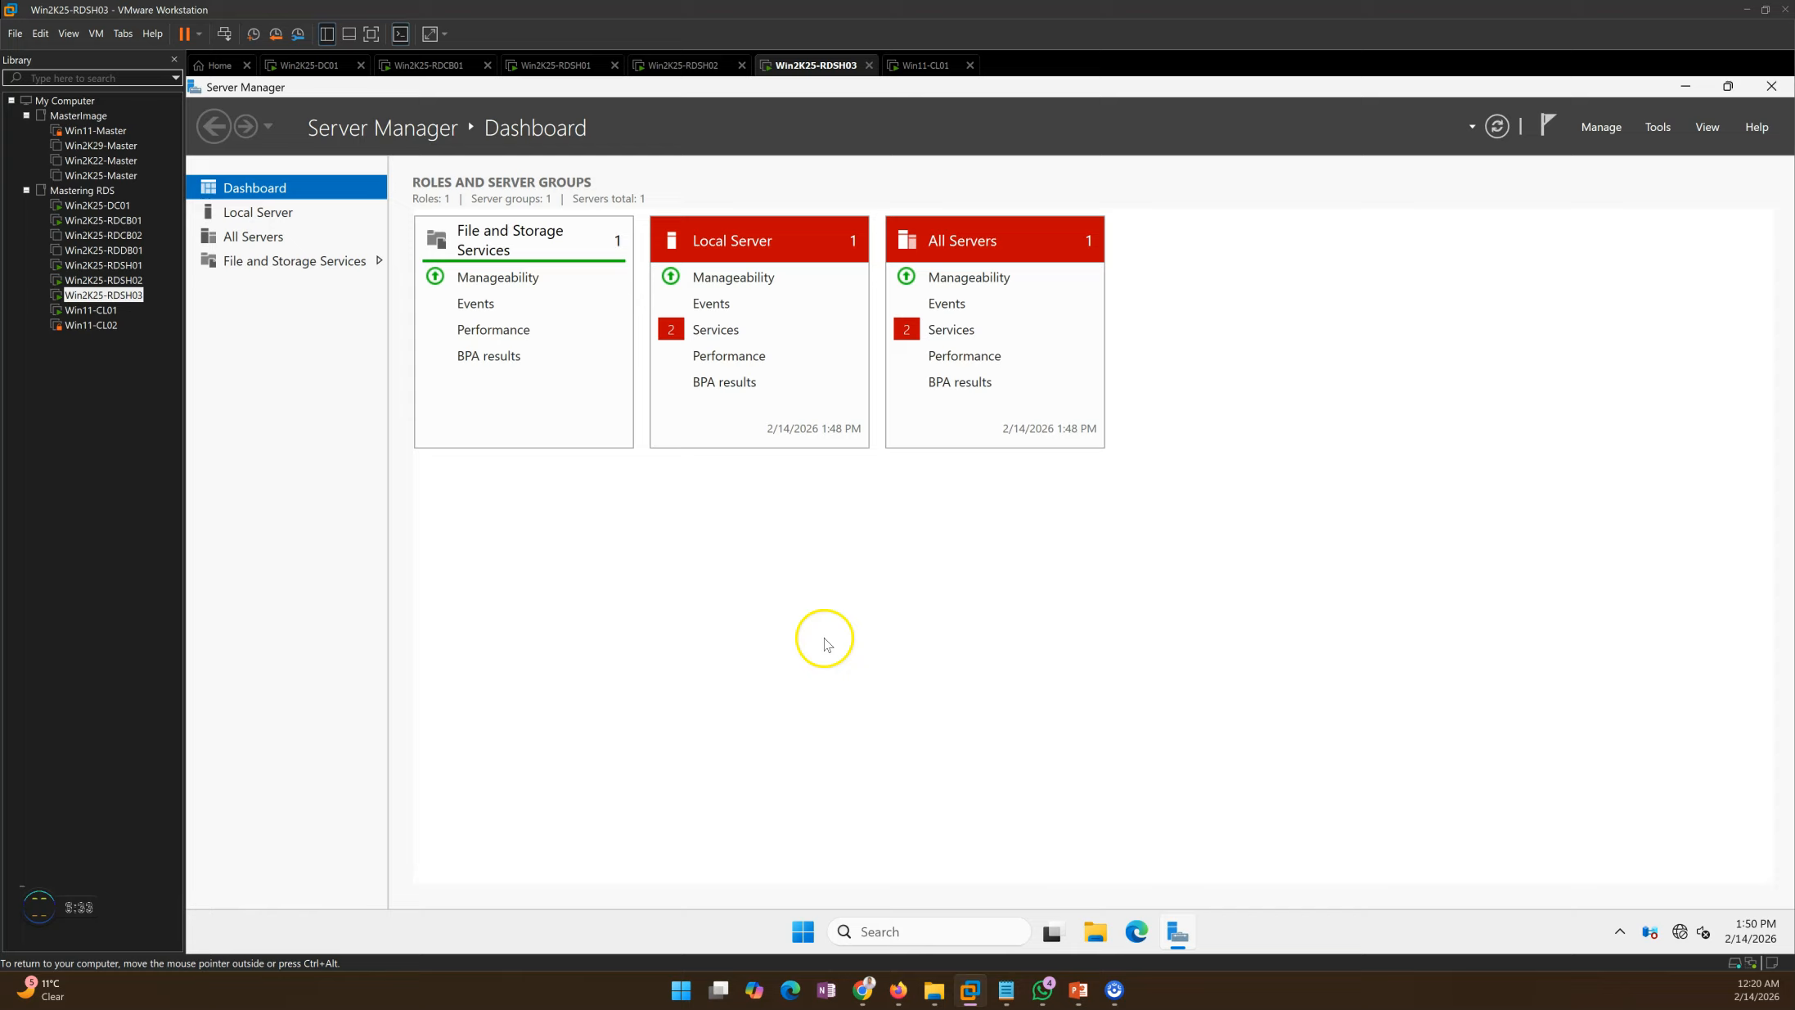
# Step: Check the RDSH01 and RDCB01 machines, then bring the deployment plan slide forward
pyautogui.click(559, 66)
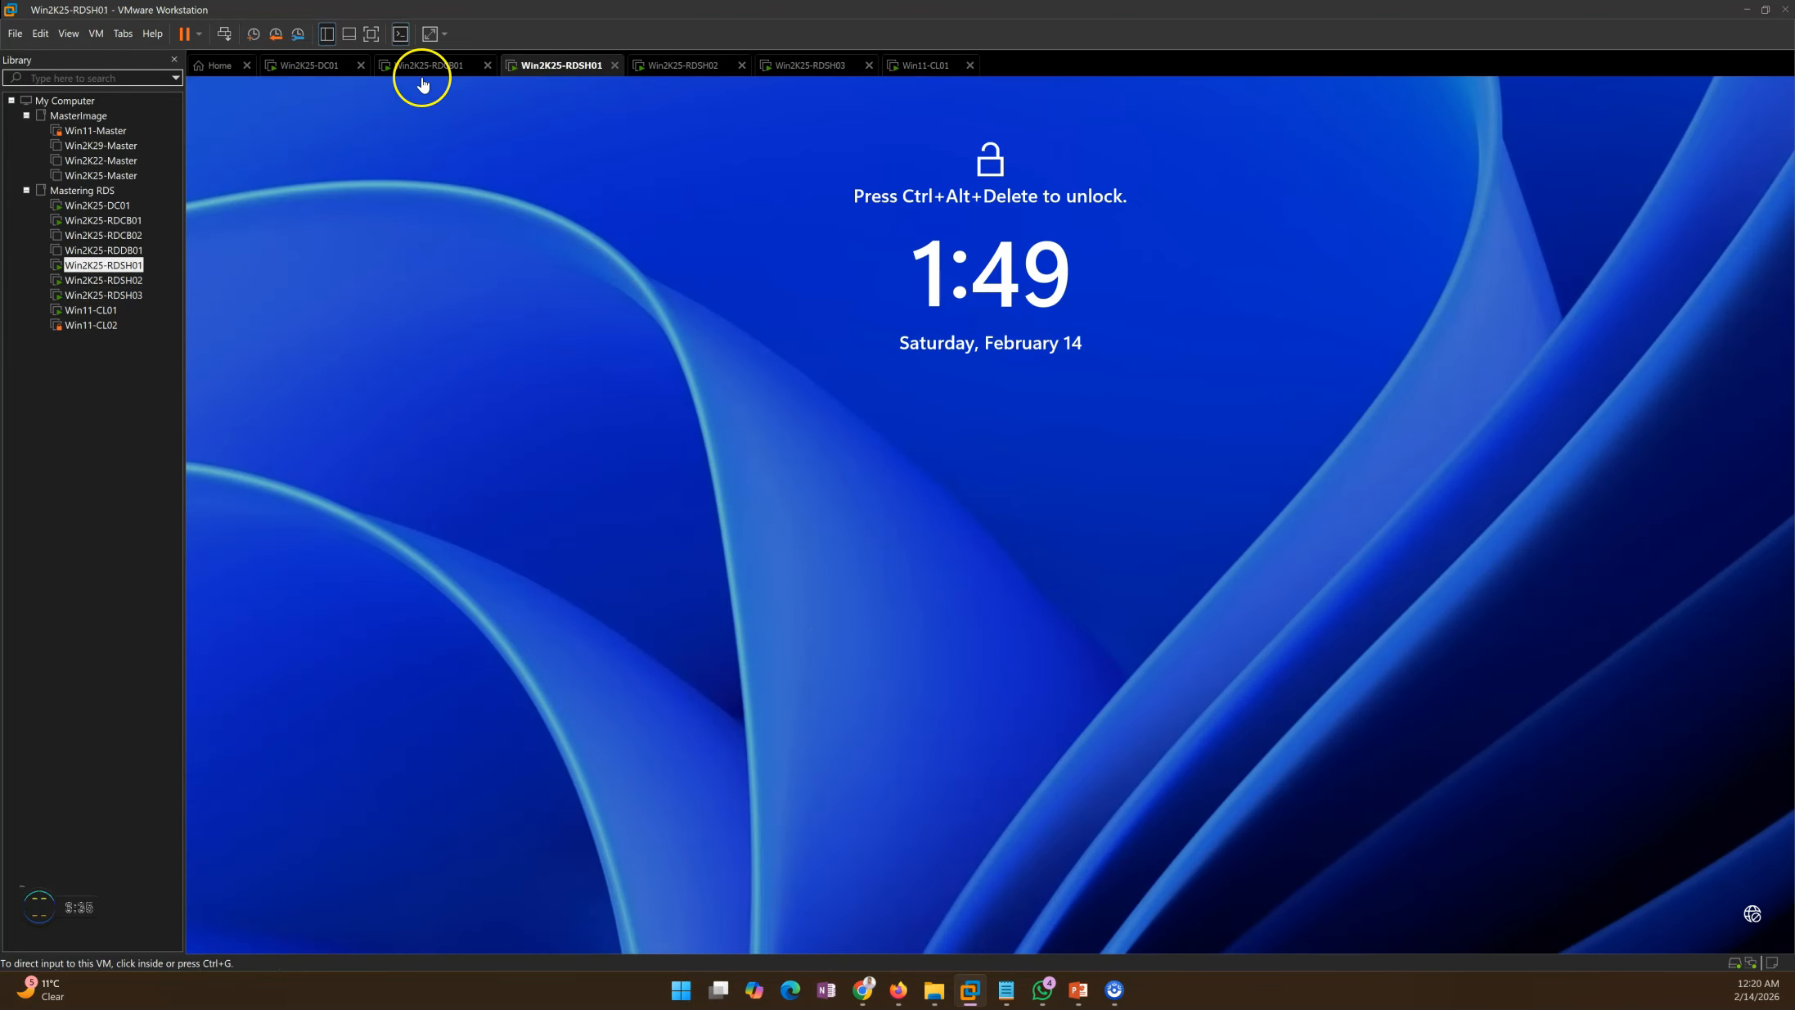
pyautogui.click(422, 65)
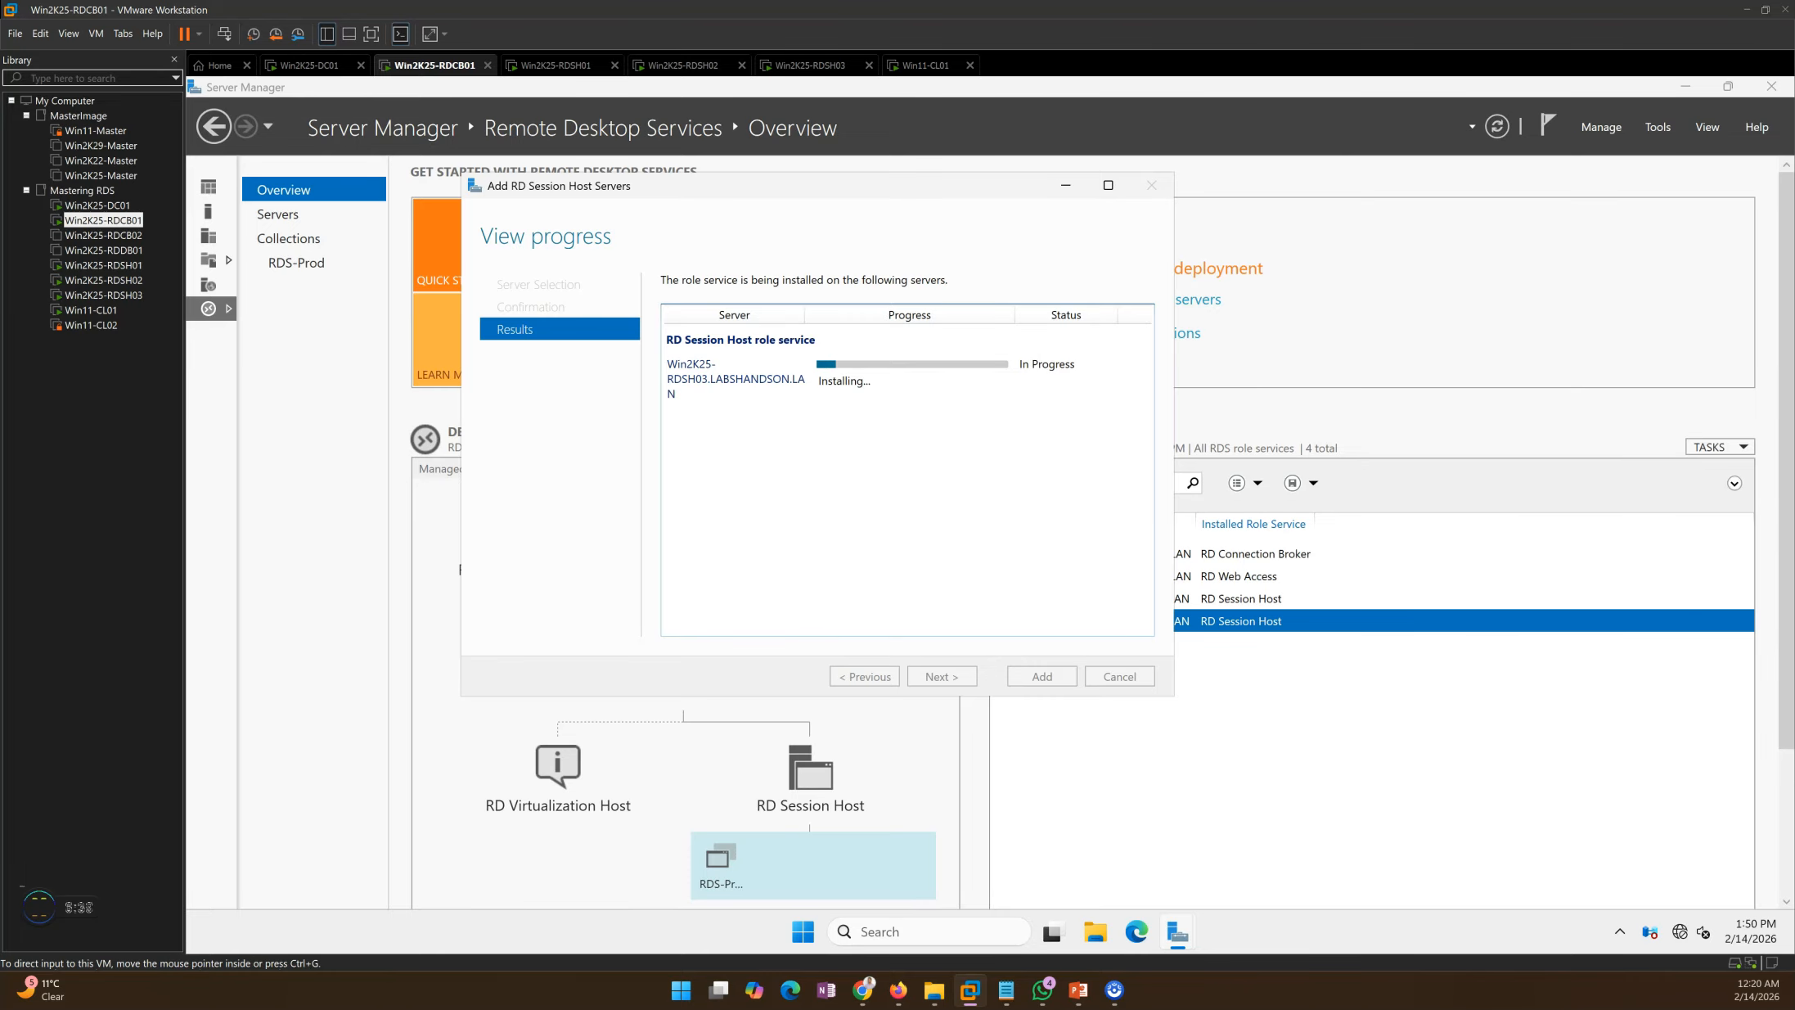
pyautogui.hotkey('alt', 'Tab')
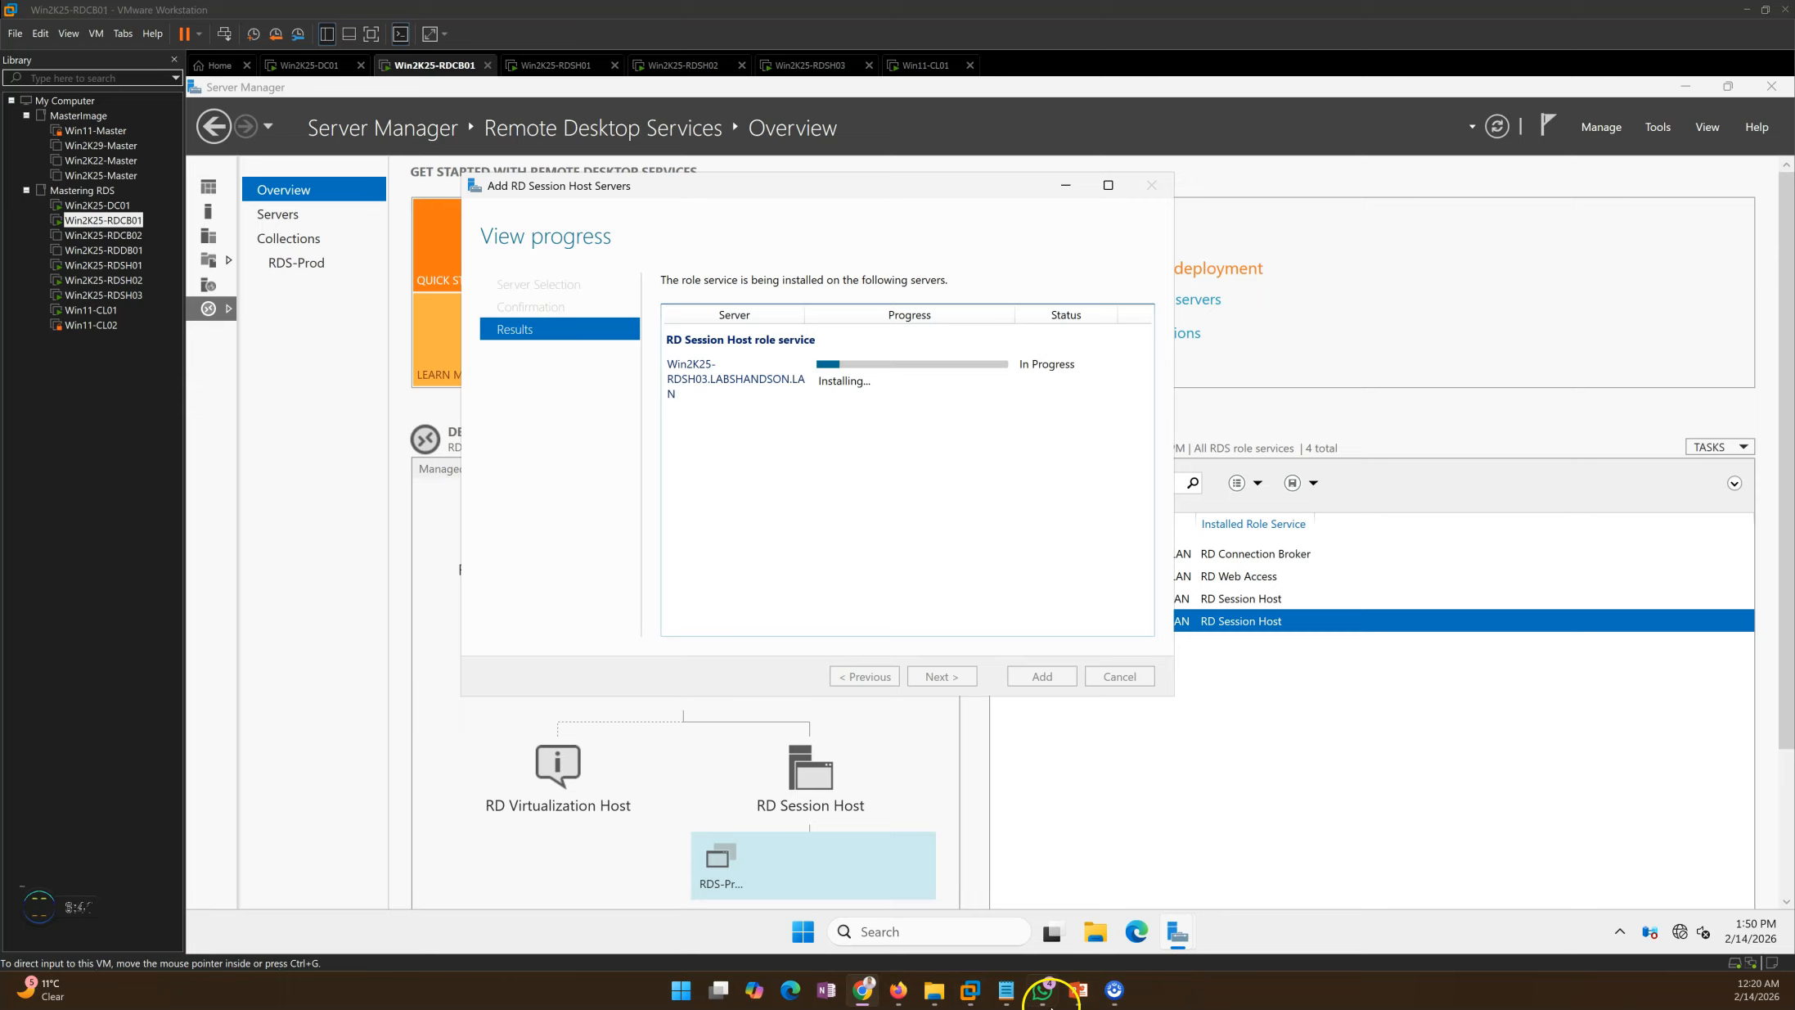
pyautogui.click(1079, 990)
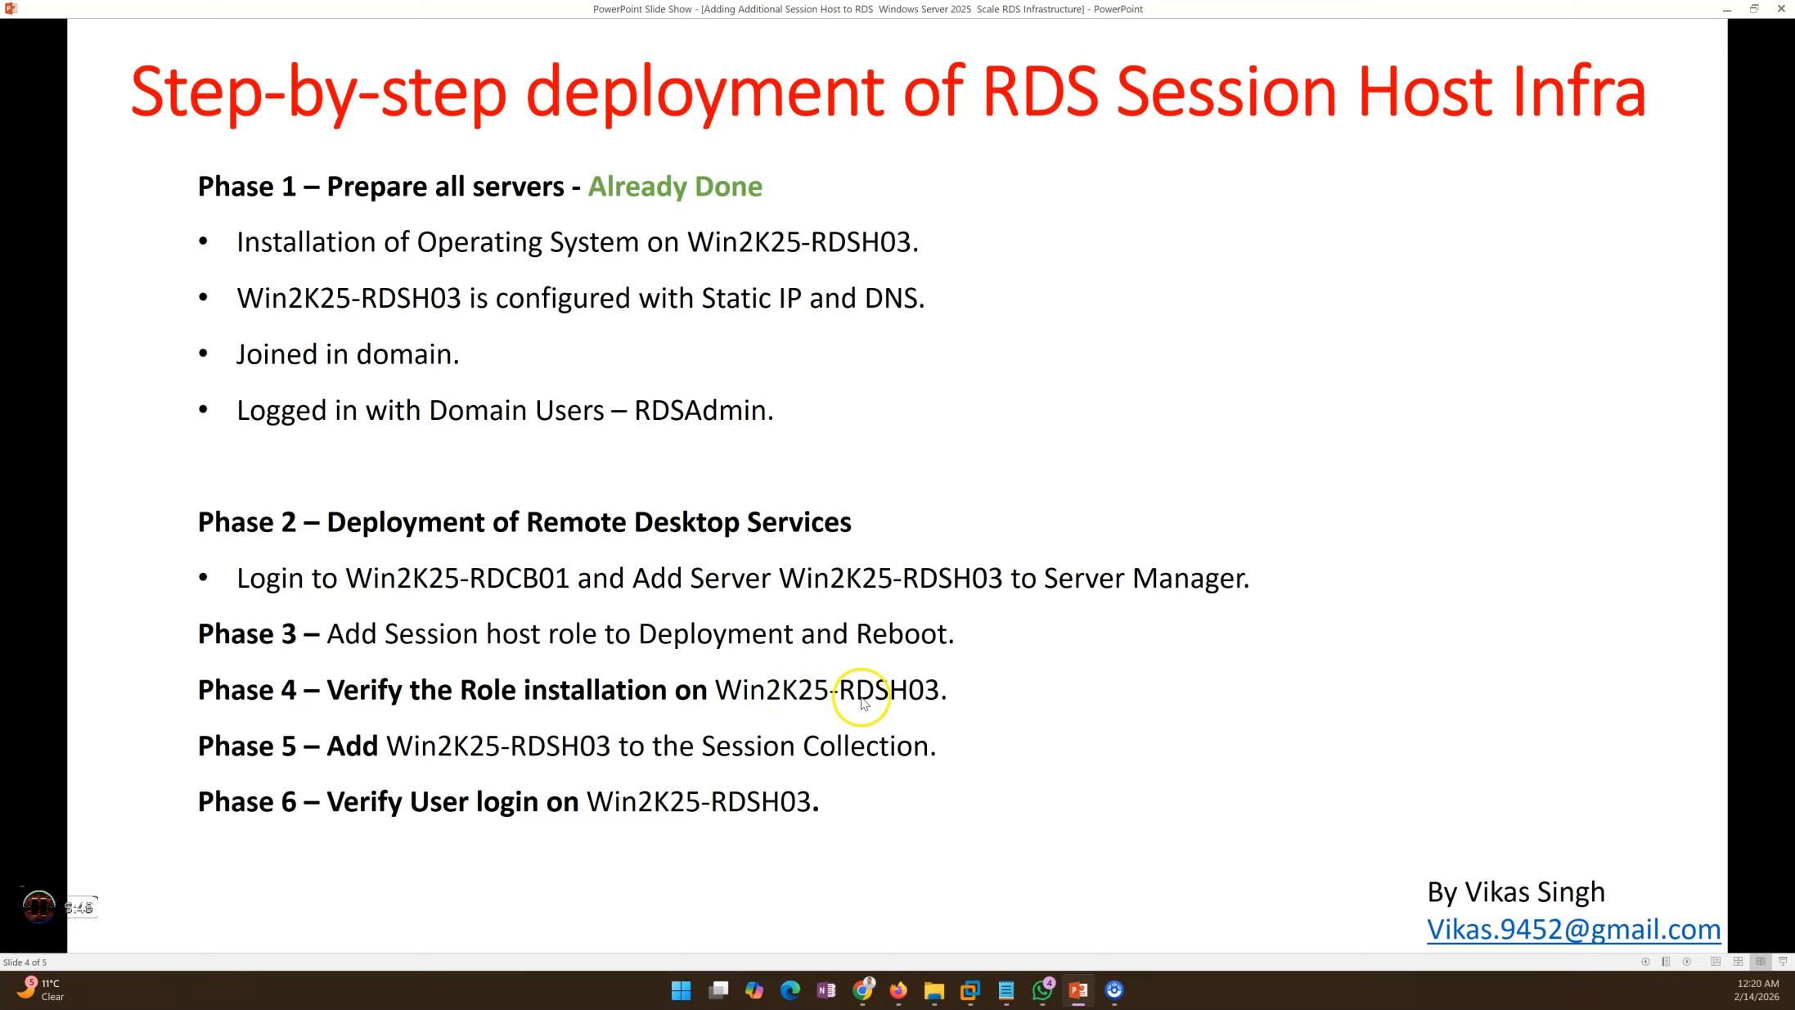
# Step: Minimize the slide show to see the RD Session Host install about halfway done
pyautogui.click(1092, 996)
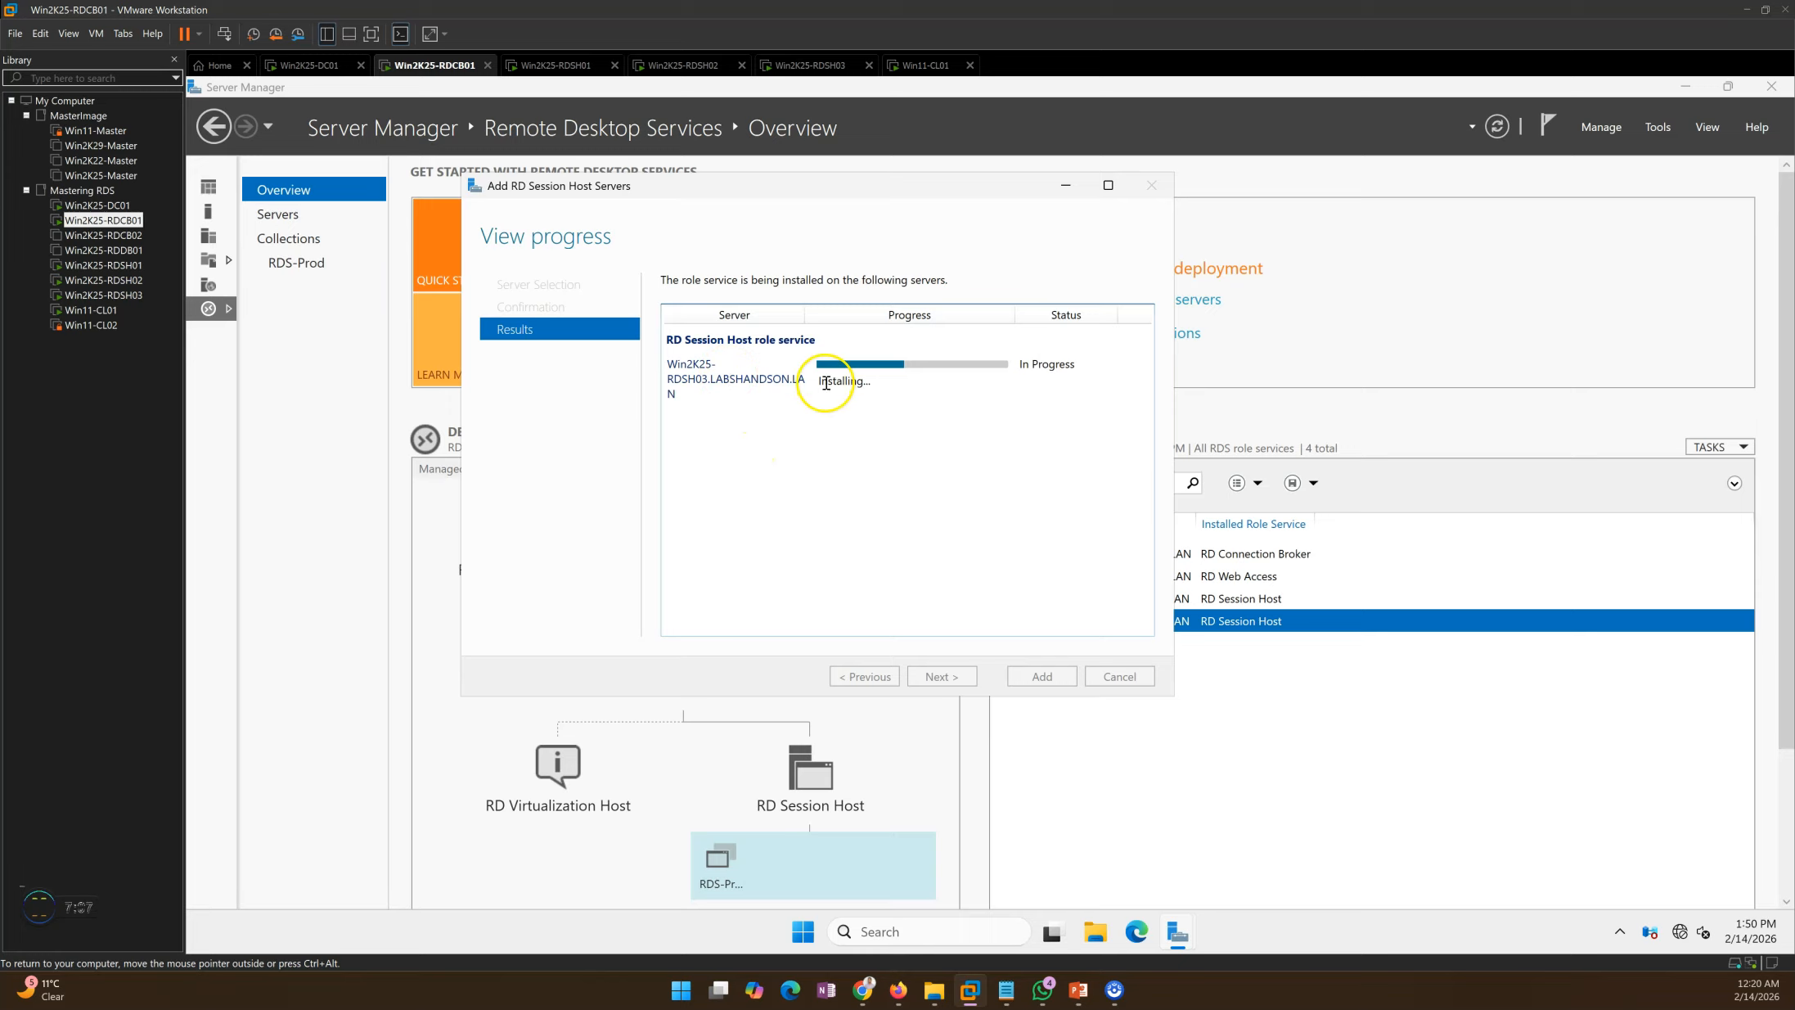
# Step: Watch the install from RDCB01 and RDSH03 until RDSH03 restarts to its lock screen
pyautogui.click(789, 65)
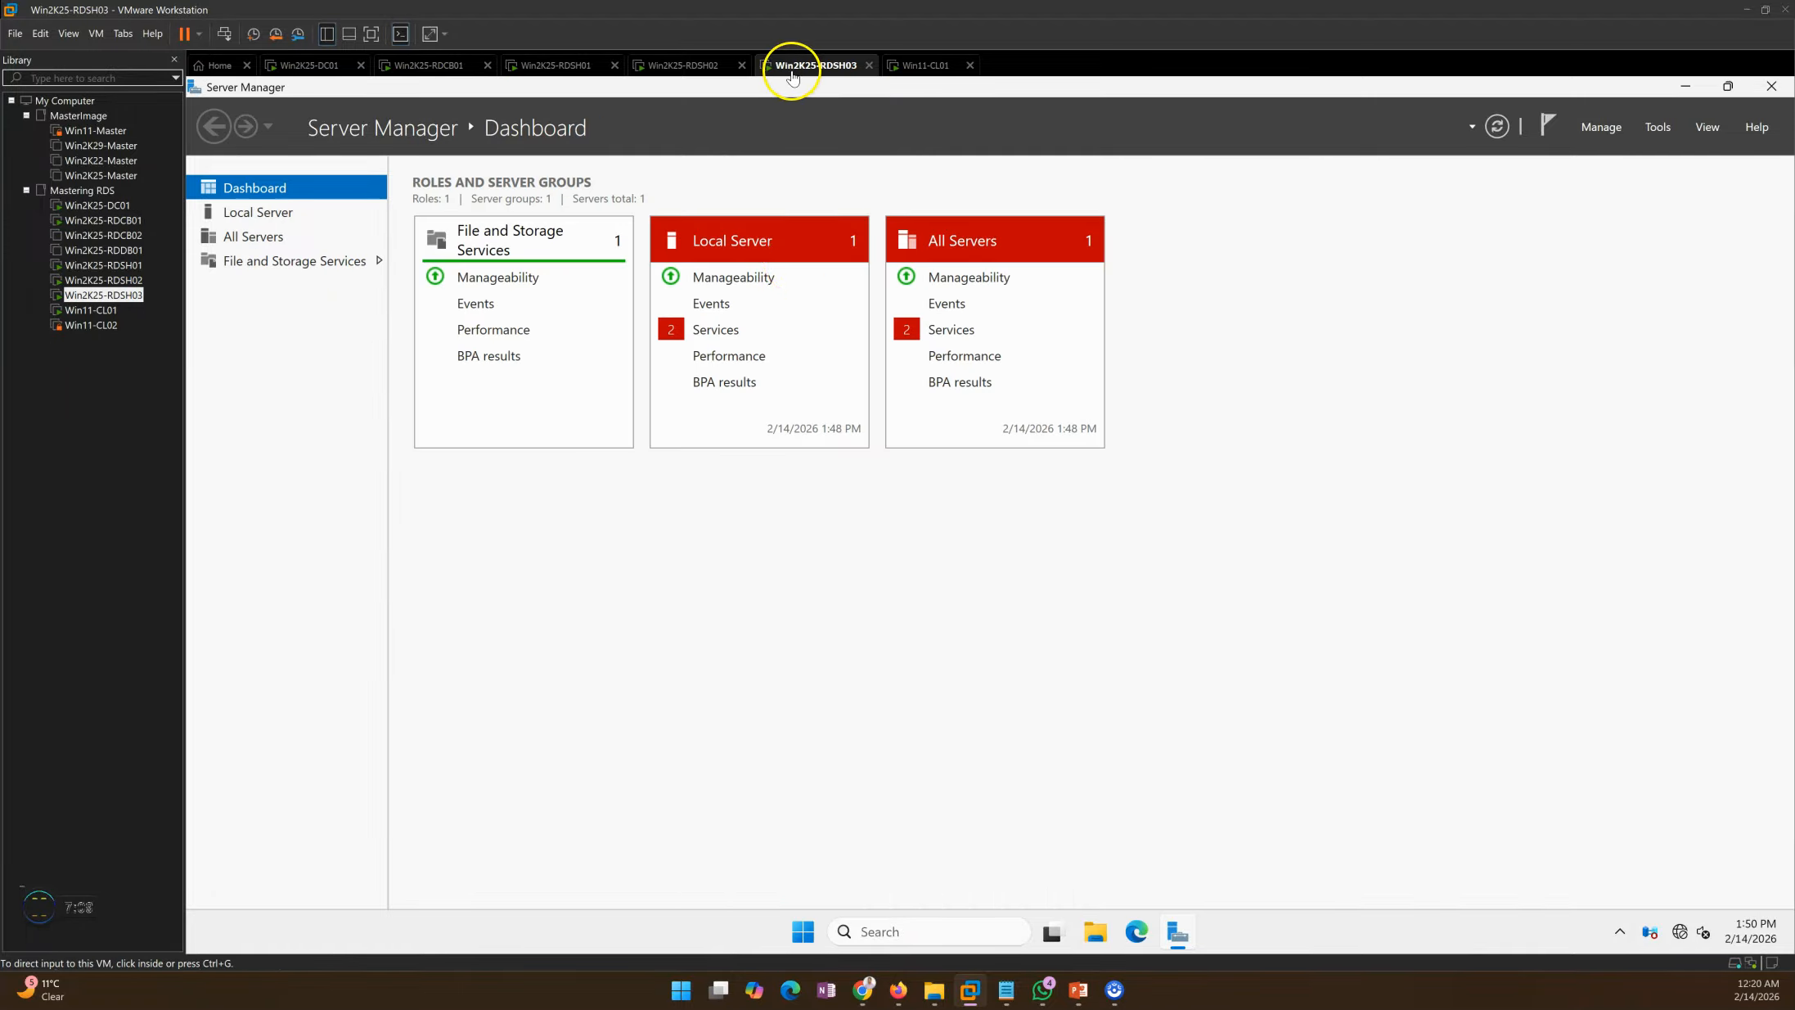
pyautogui.click(241, 215)
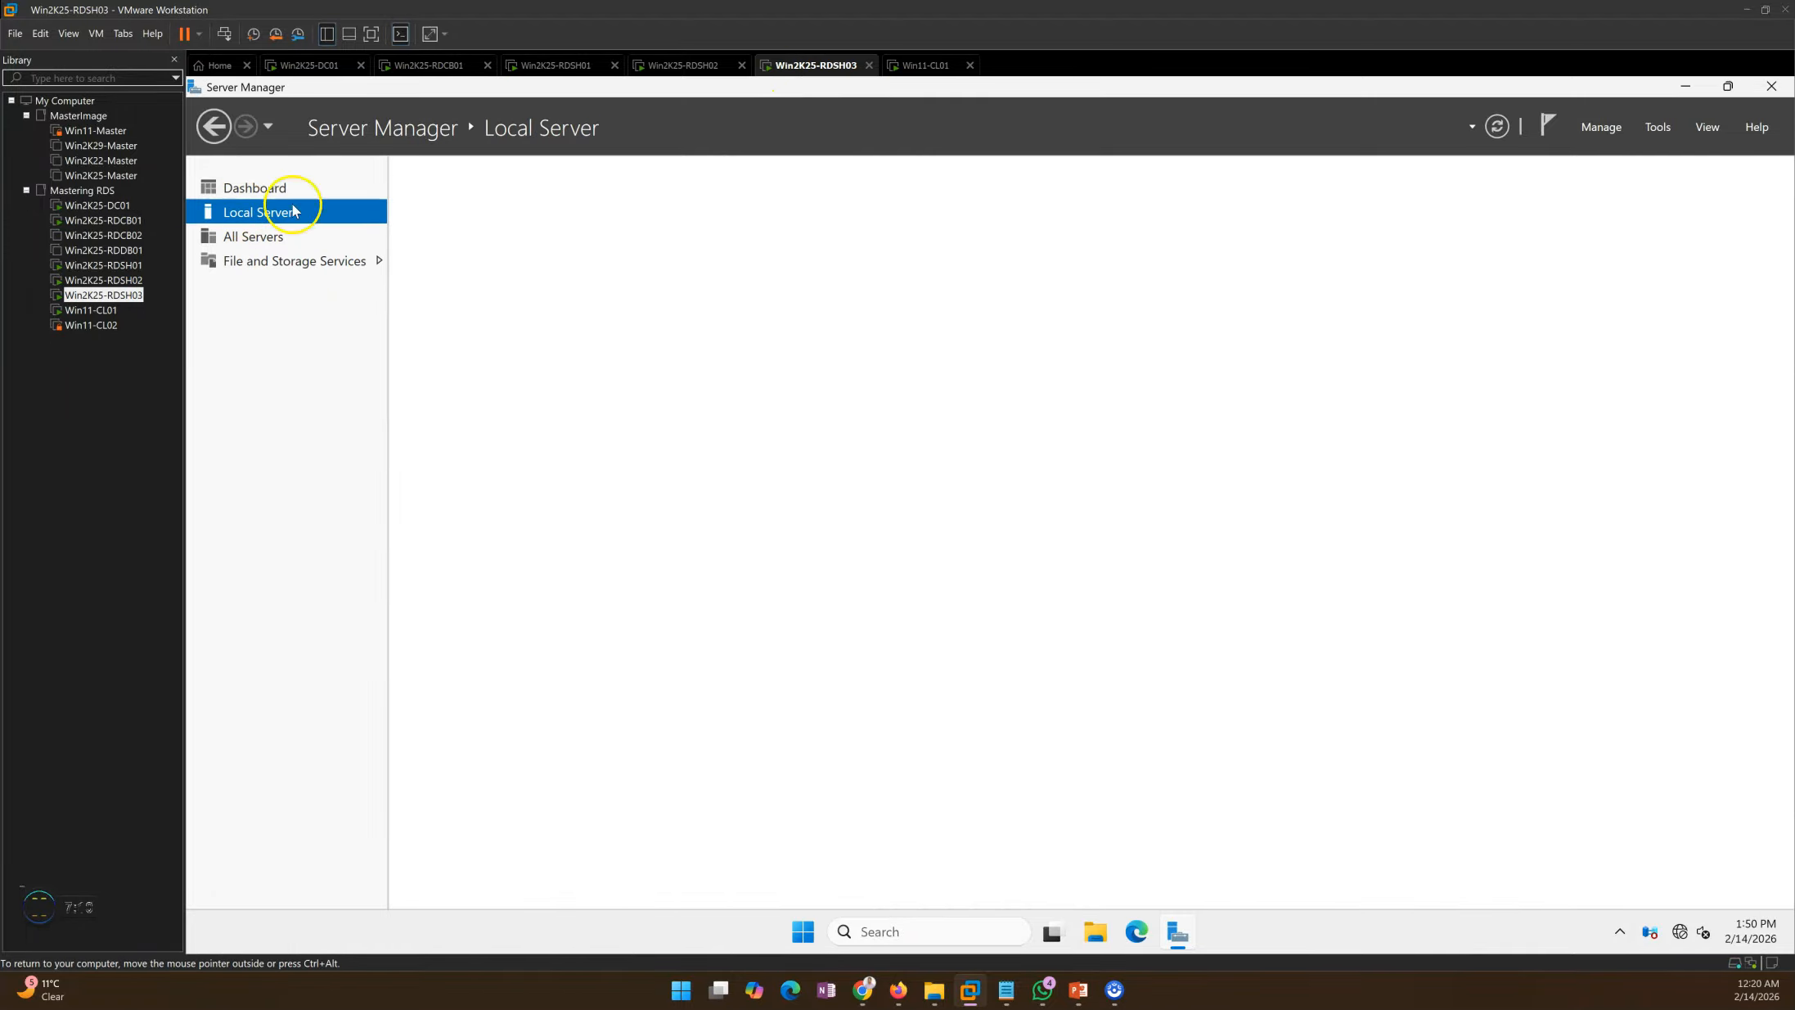
pyautogui.click(450, 65)
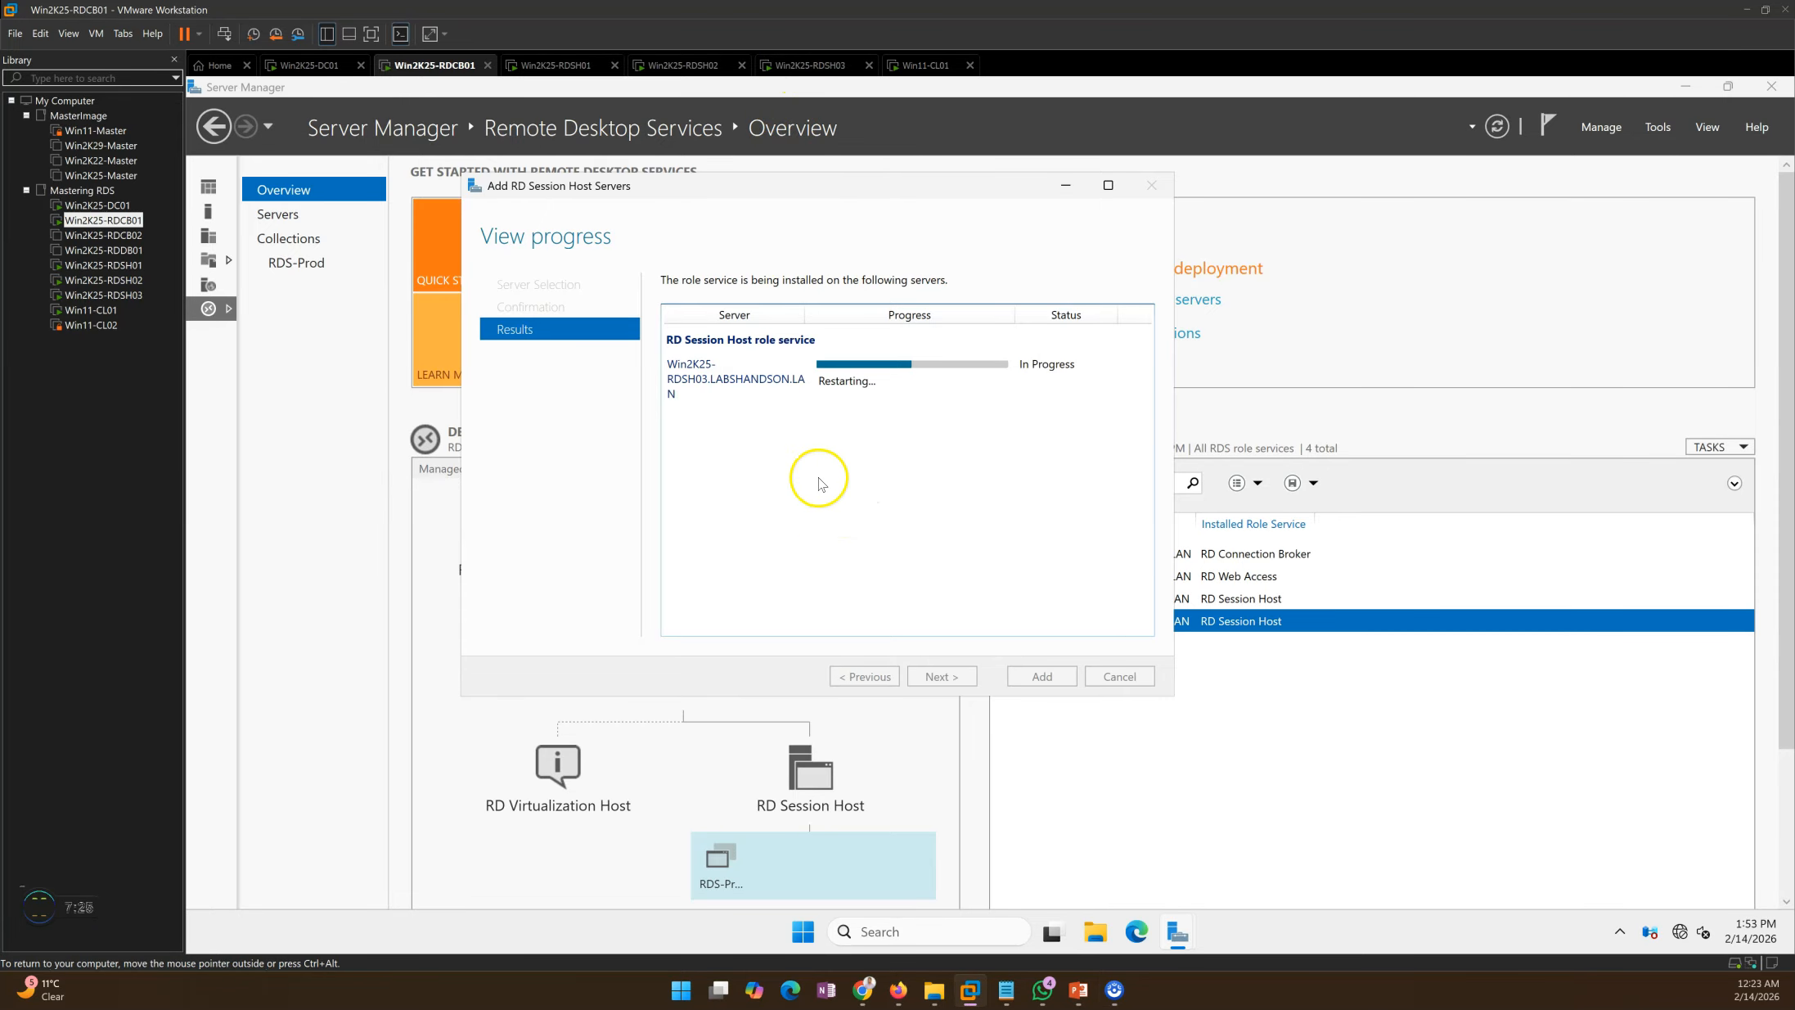
pyautogui.click(807, 65)
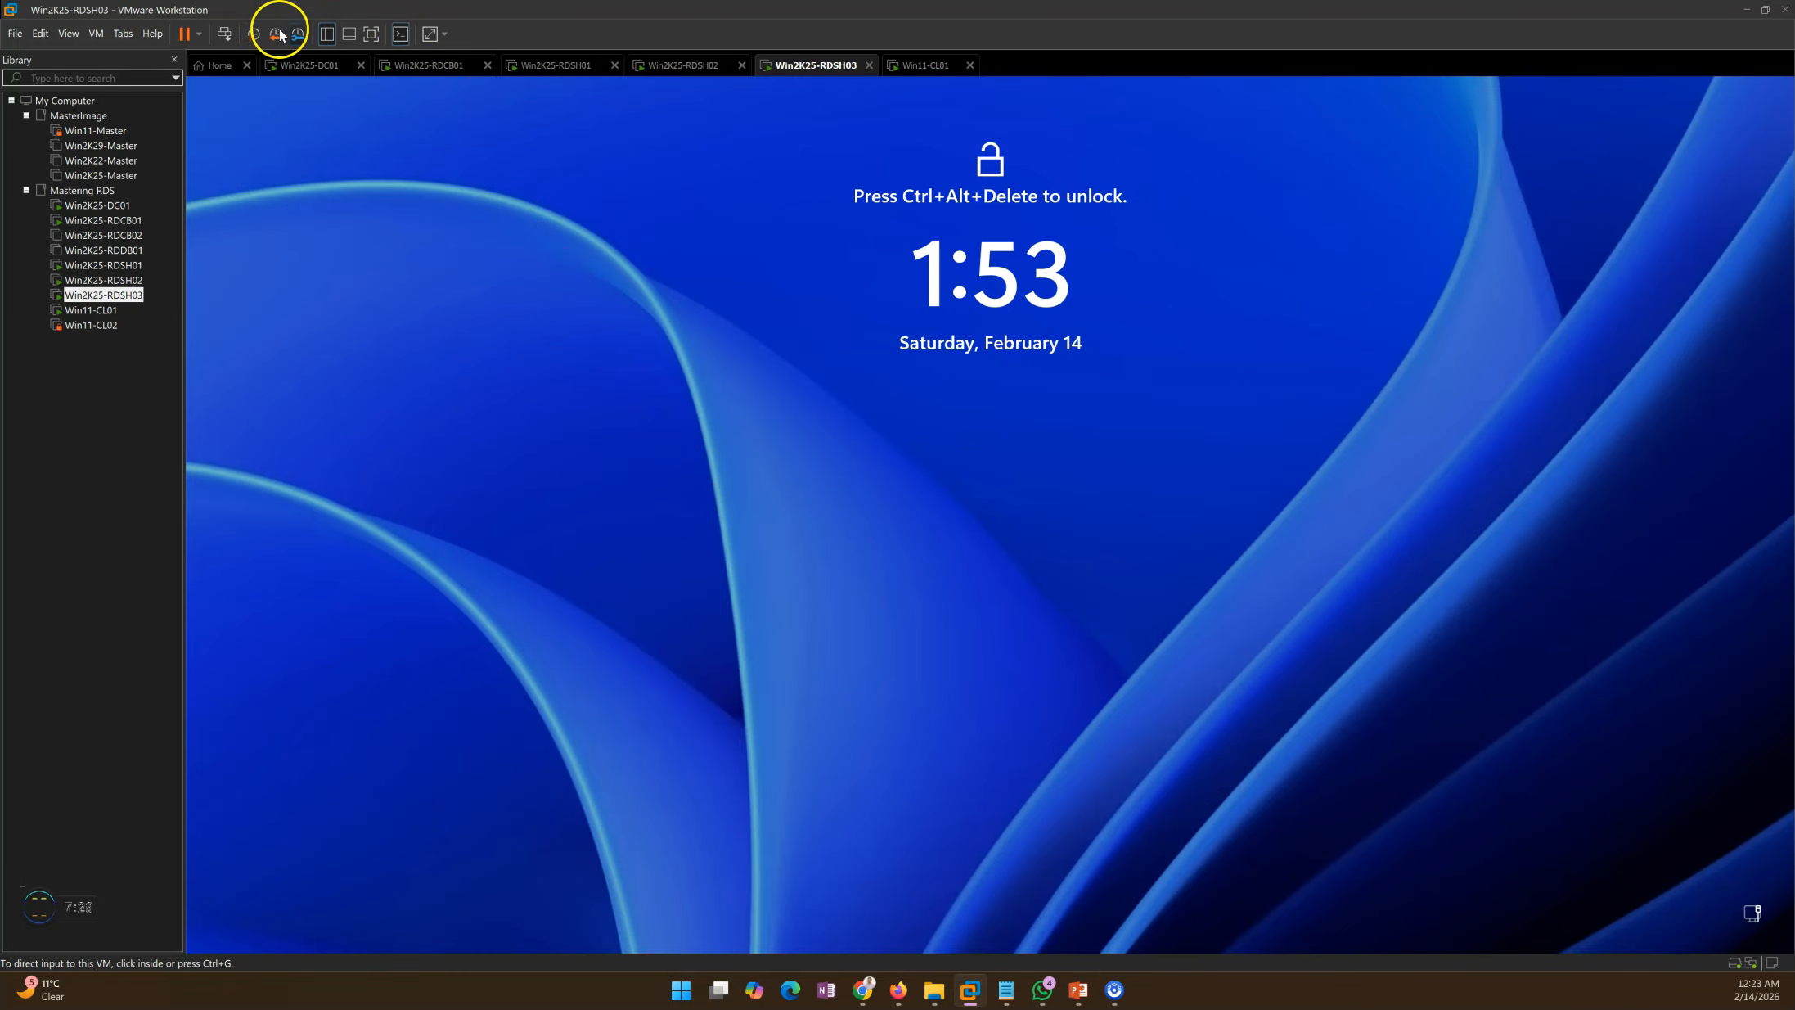
# Step: Sign in to RDSH03 as the RDSAdmin domain account, fixing the user name typo and entering the password
pyautogui.click(224, 33)
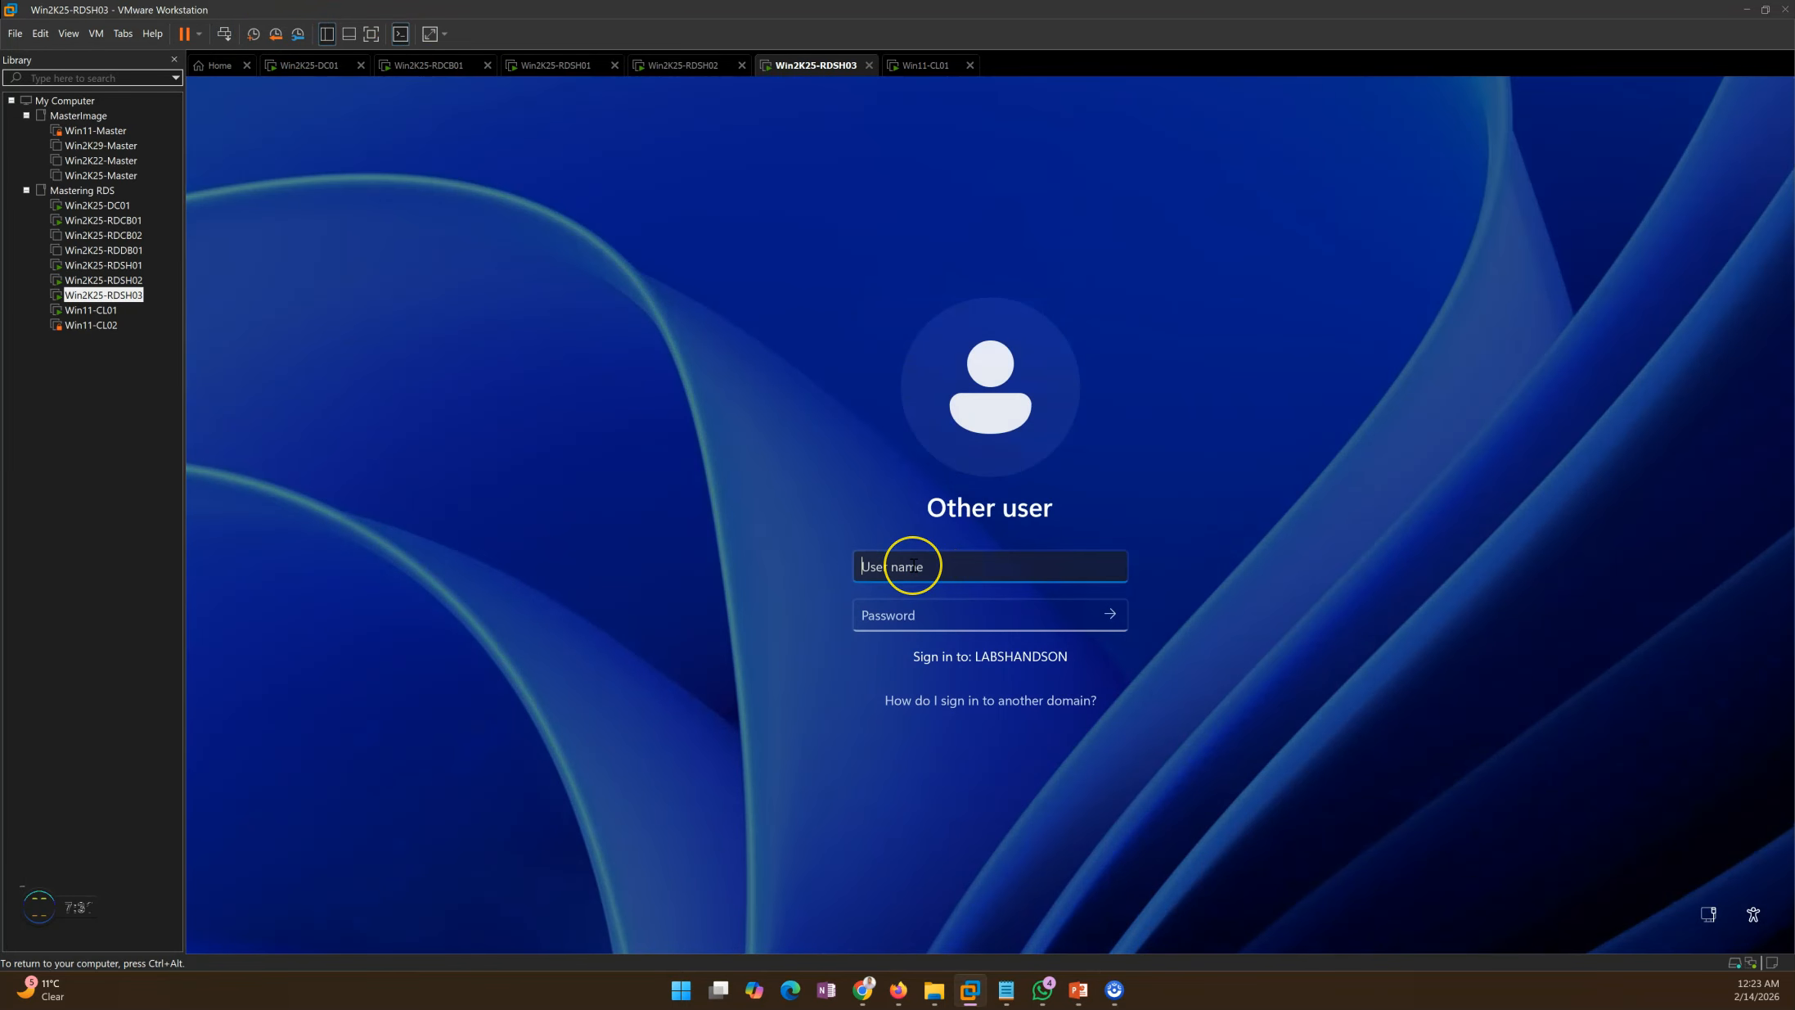
pyautogui.press('Tab')
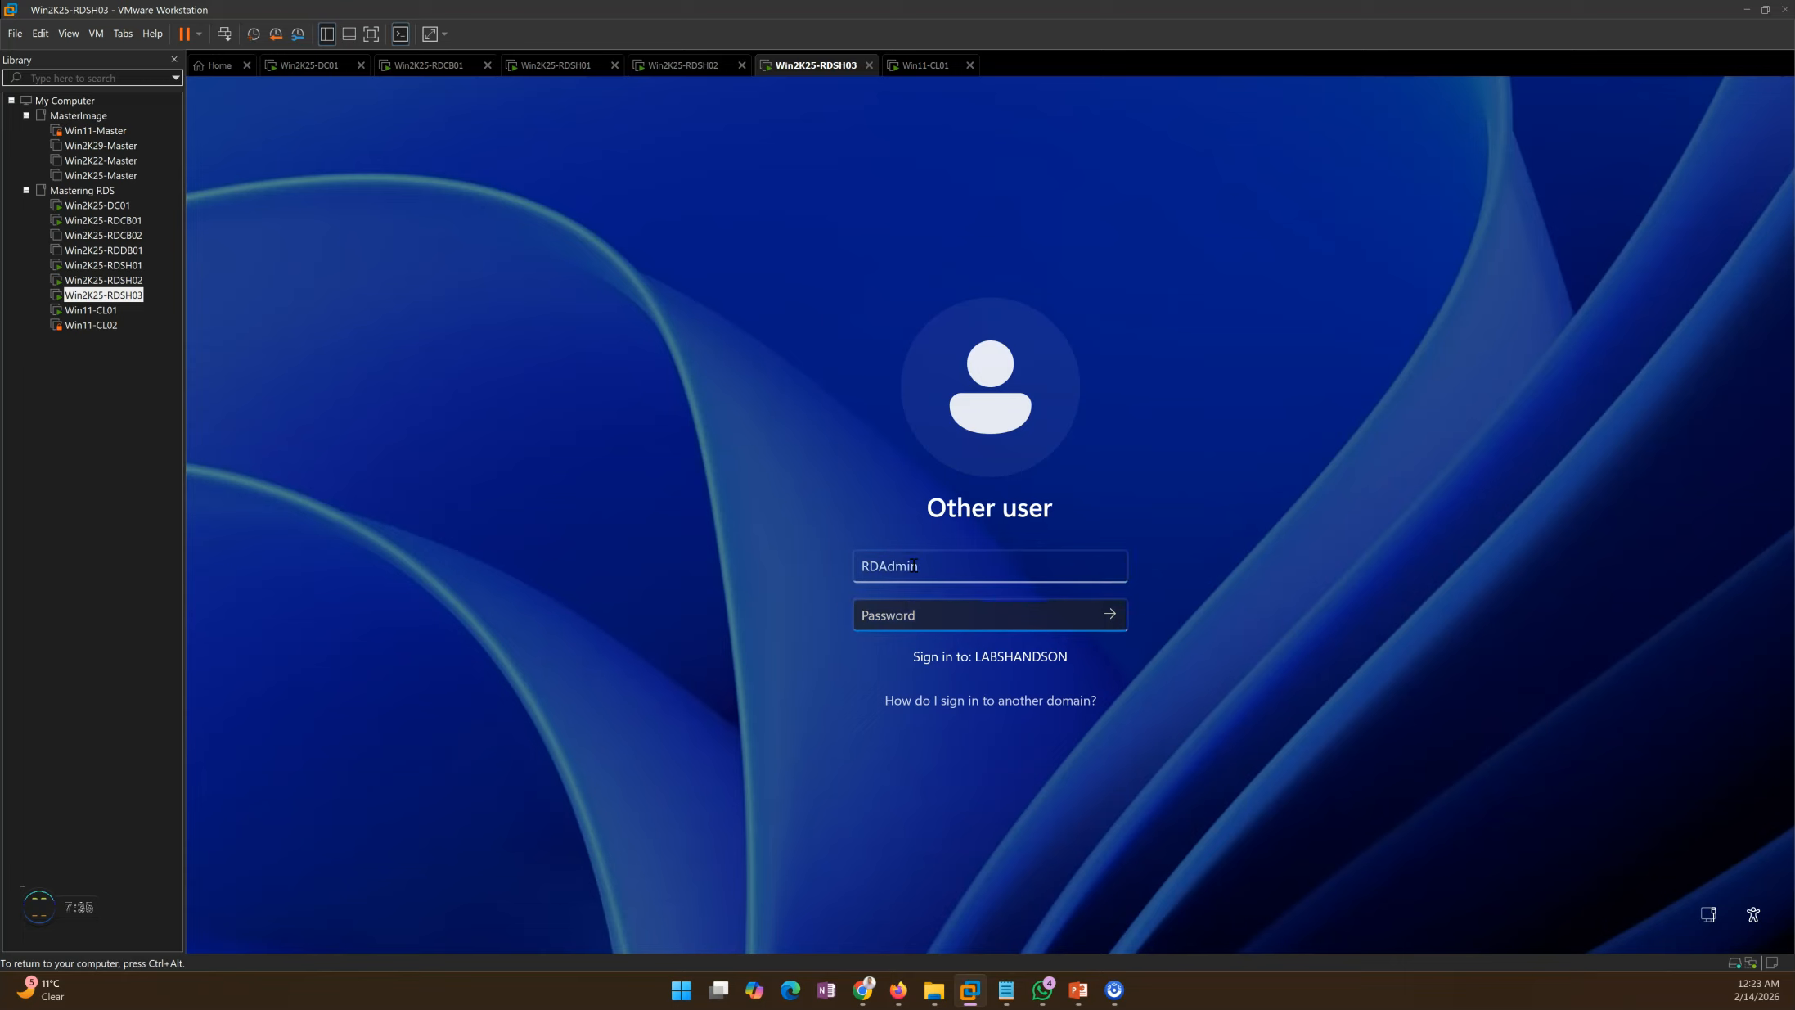
pyautogui.click(876, 565)
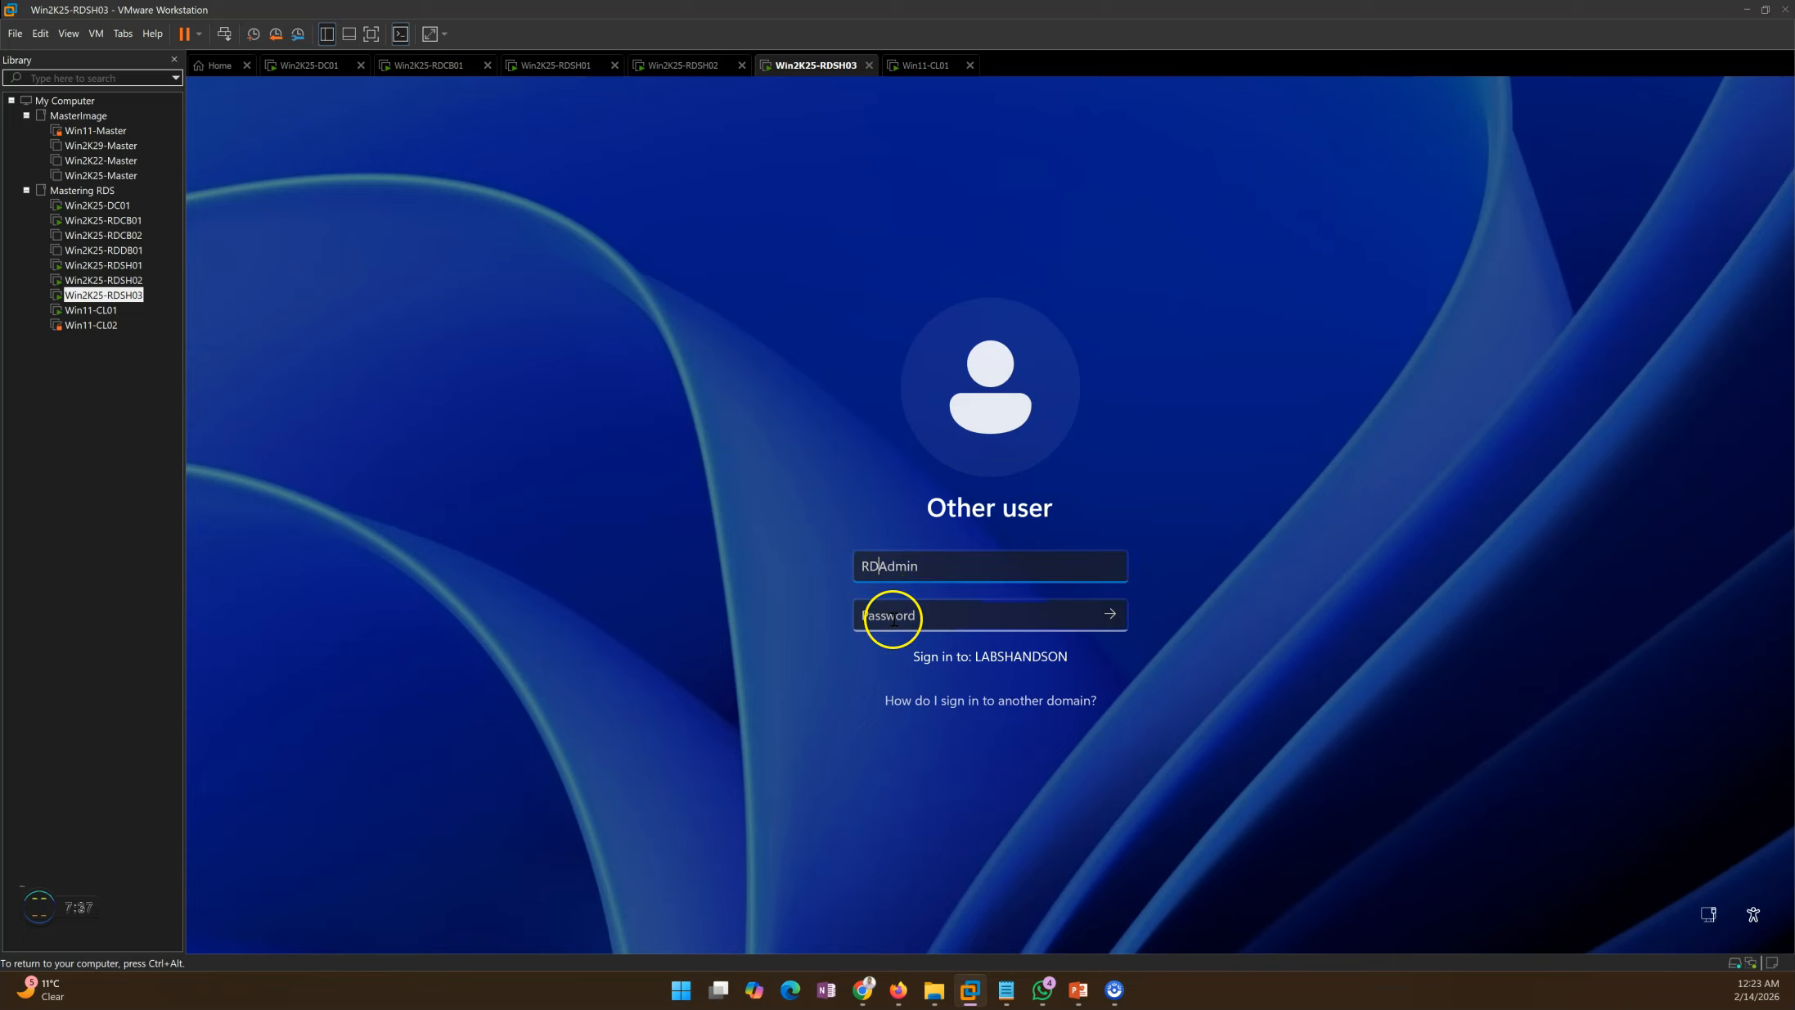
pyautogui.write('S')
pyautogui.click(900, 620)
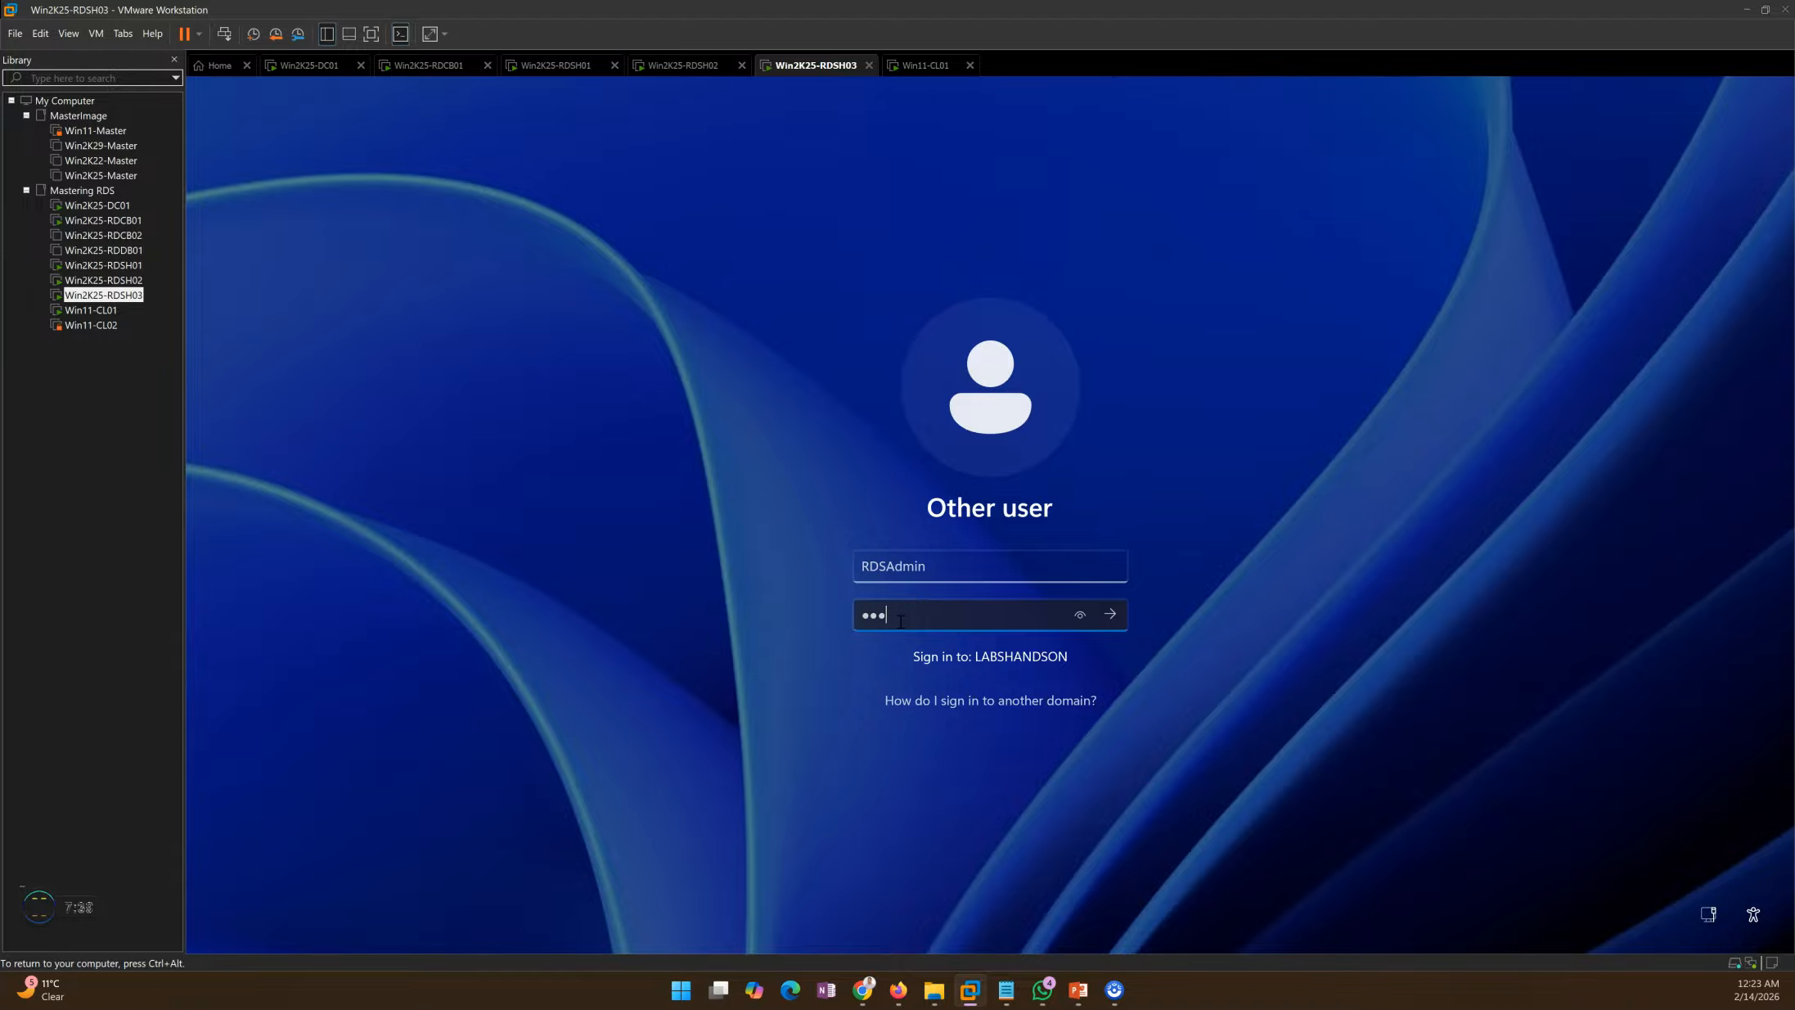
pyautogui.press('Return')
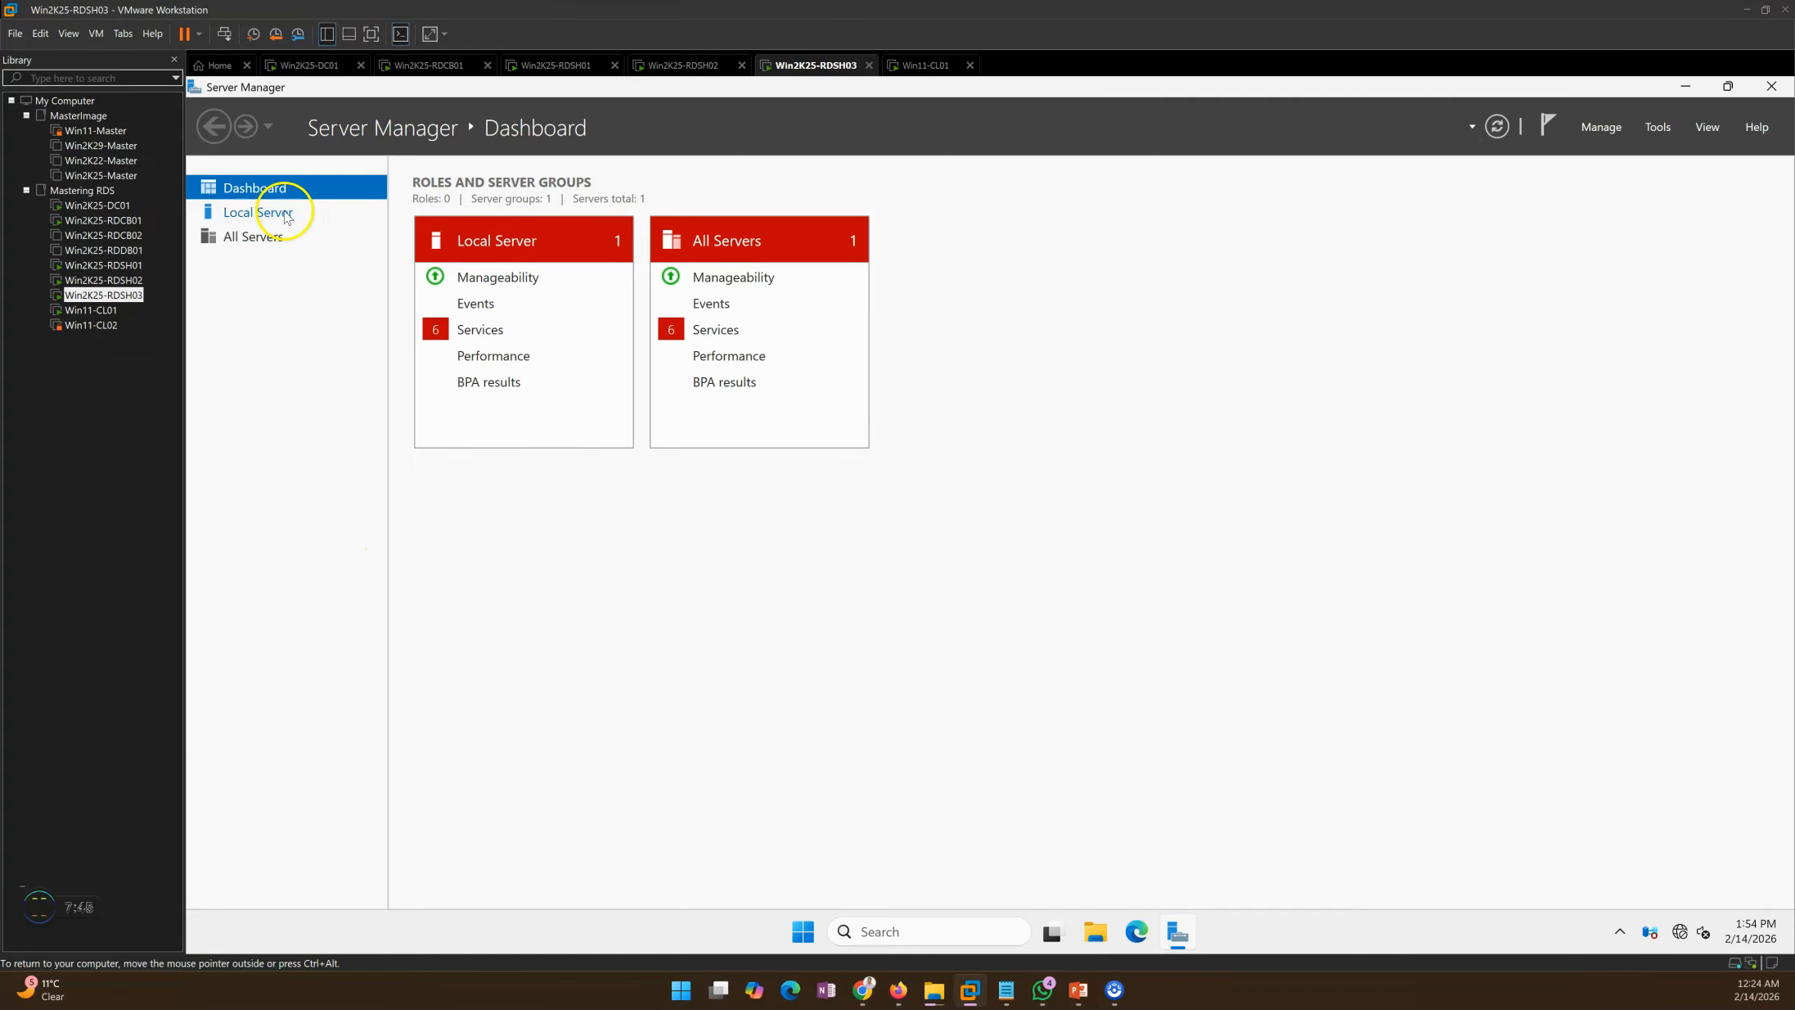
# Step: Check Local Server, Dashboard, Remote Desktop Services and All Servers on Win2K25-RDSH03, then return to Win2K25-RDCB01
pyautogui.click(286, 212)
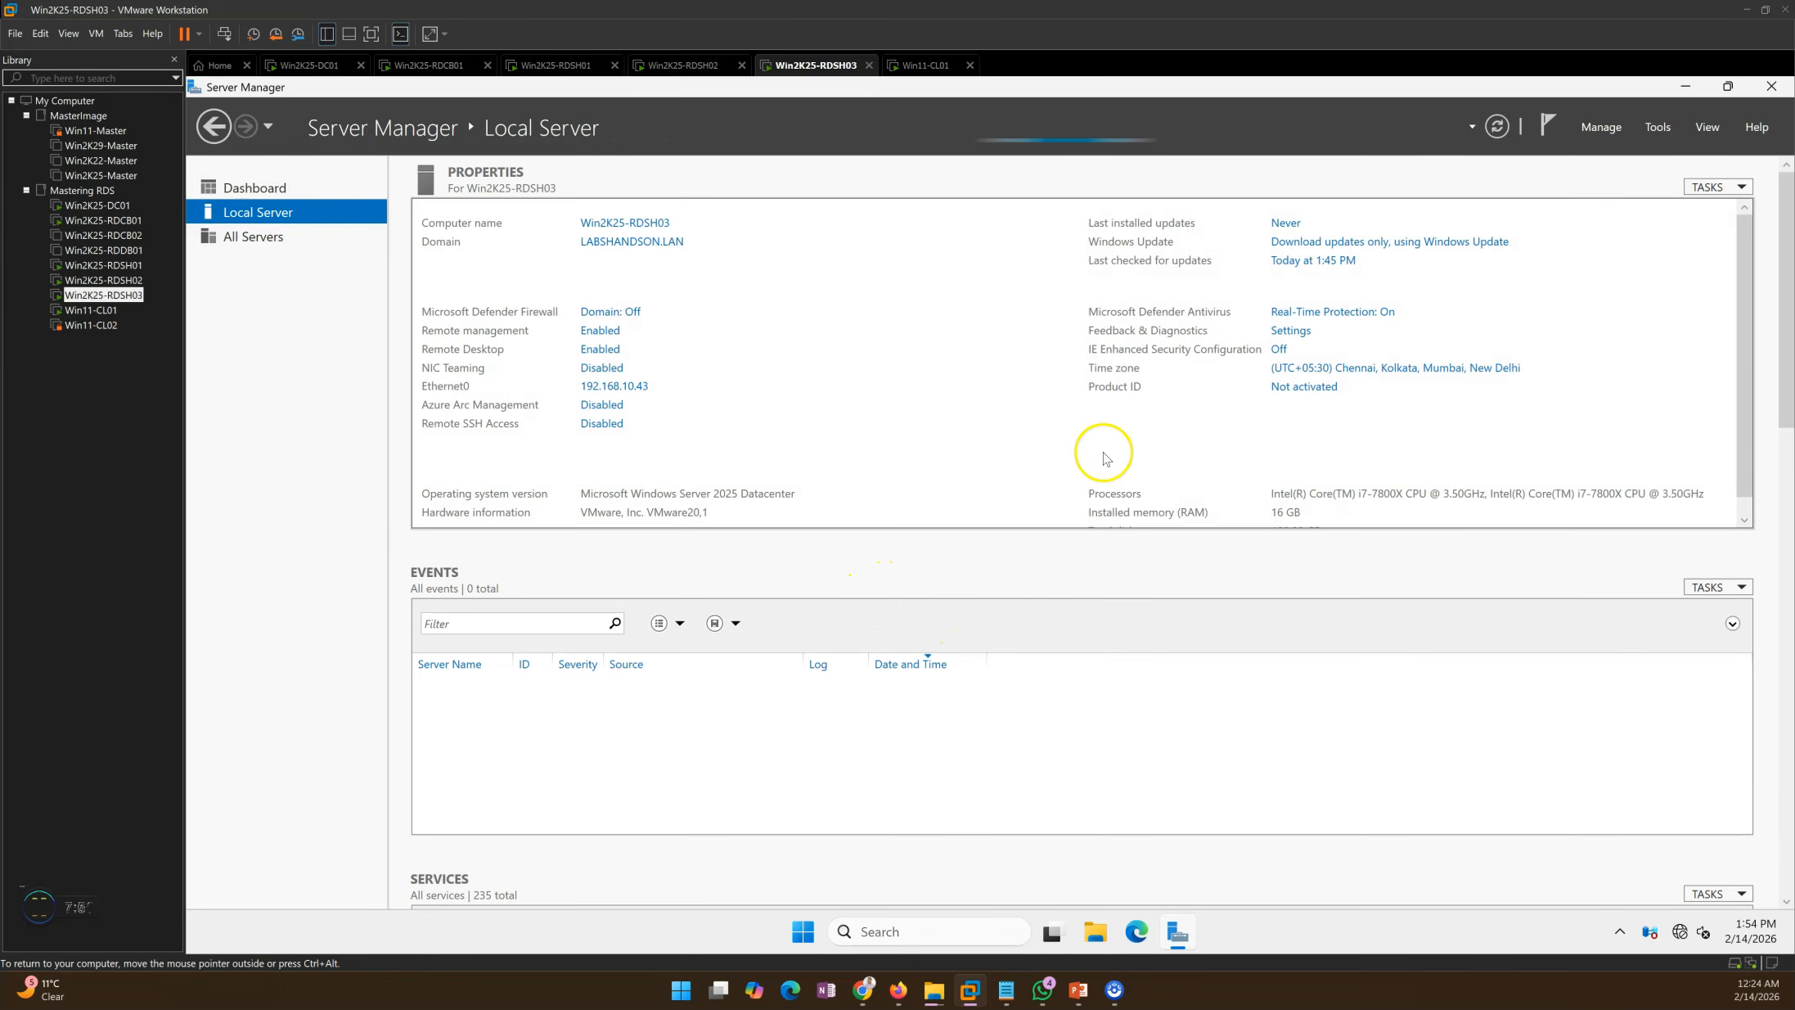
pyautogui.click(261, 190)
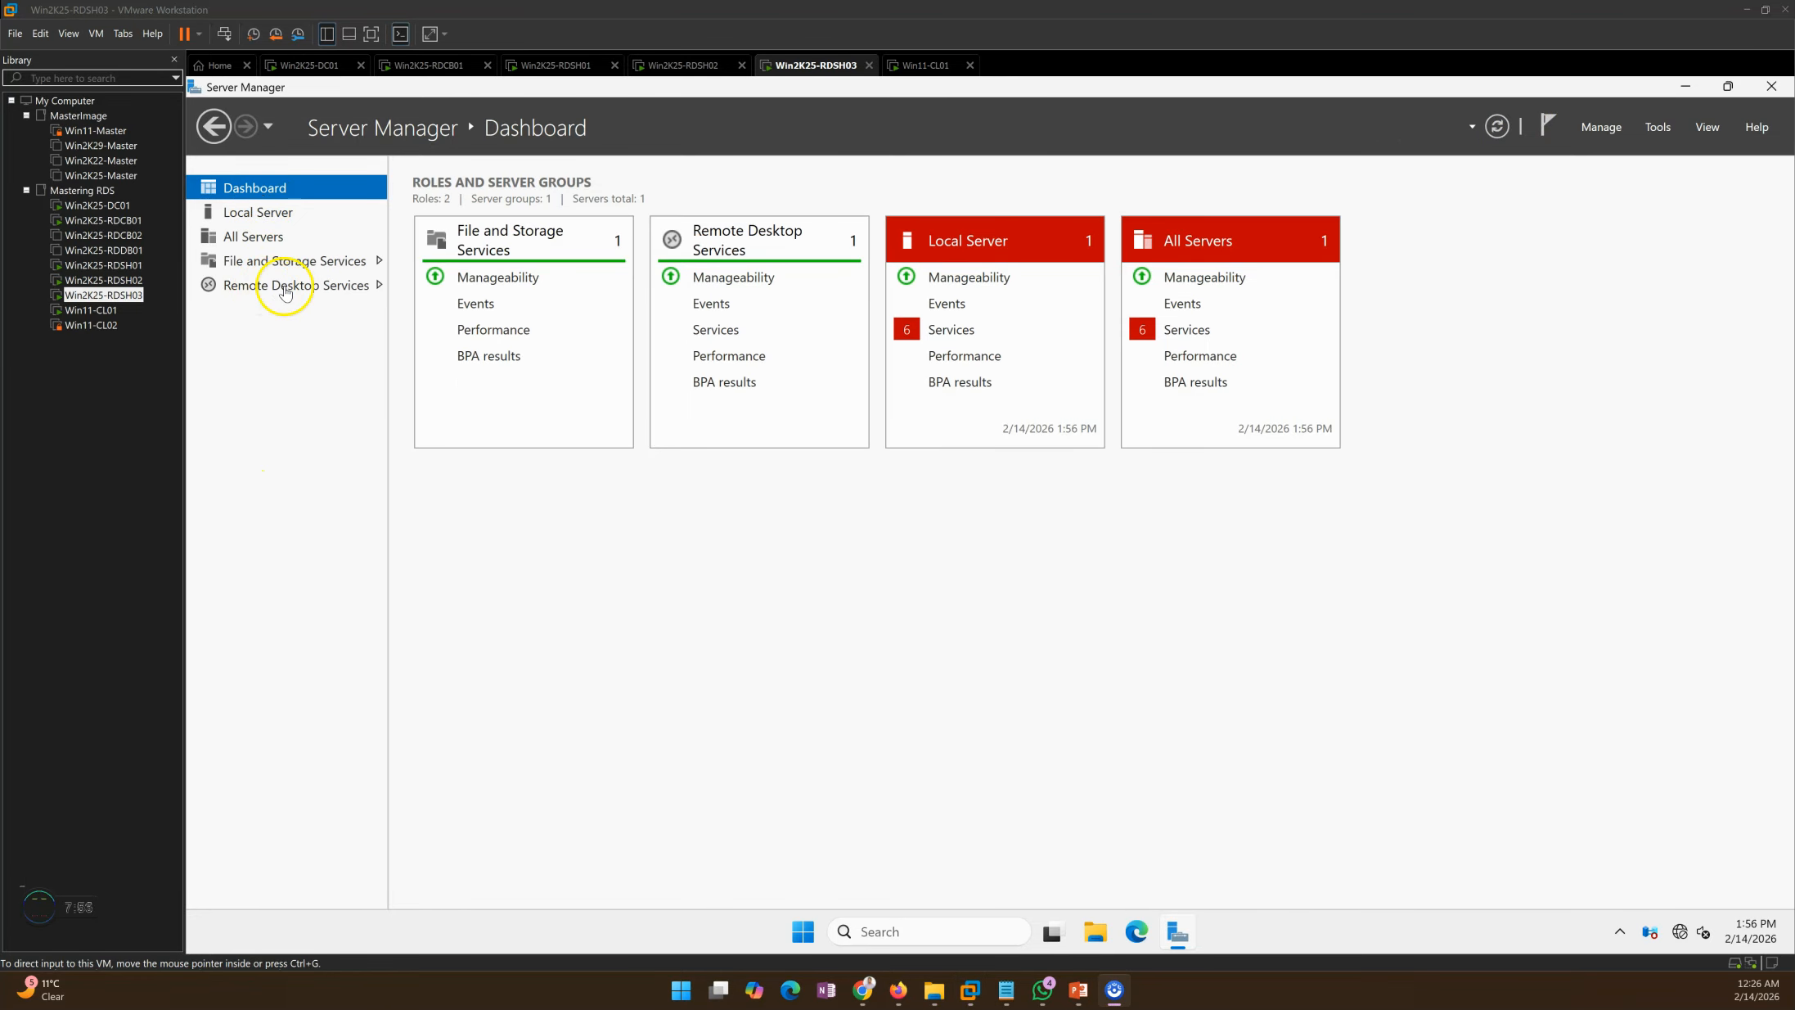
pyautogui.click(275, 294)
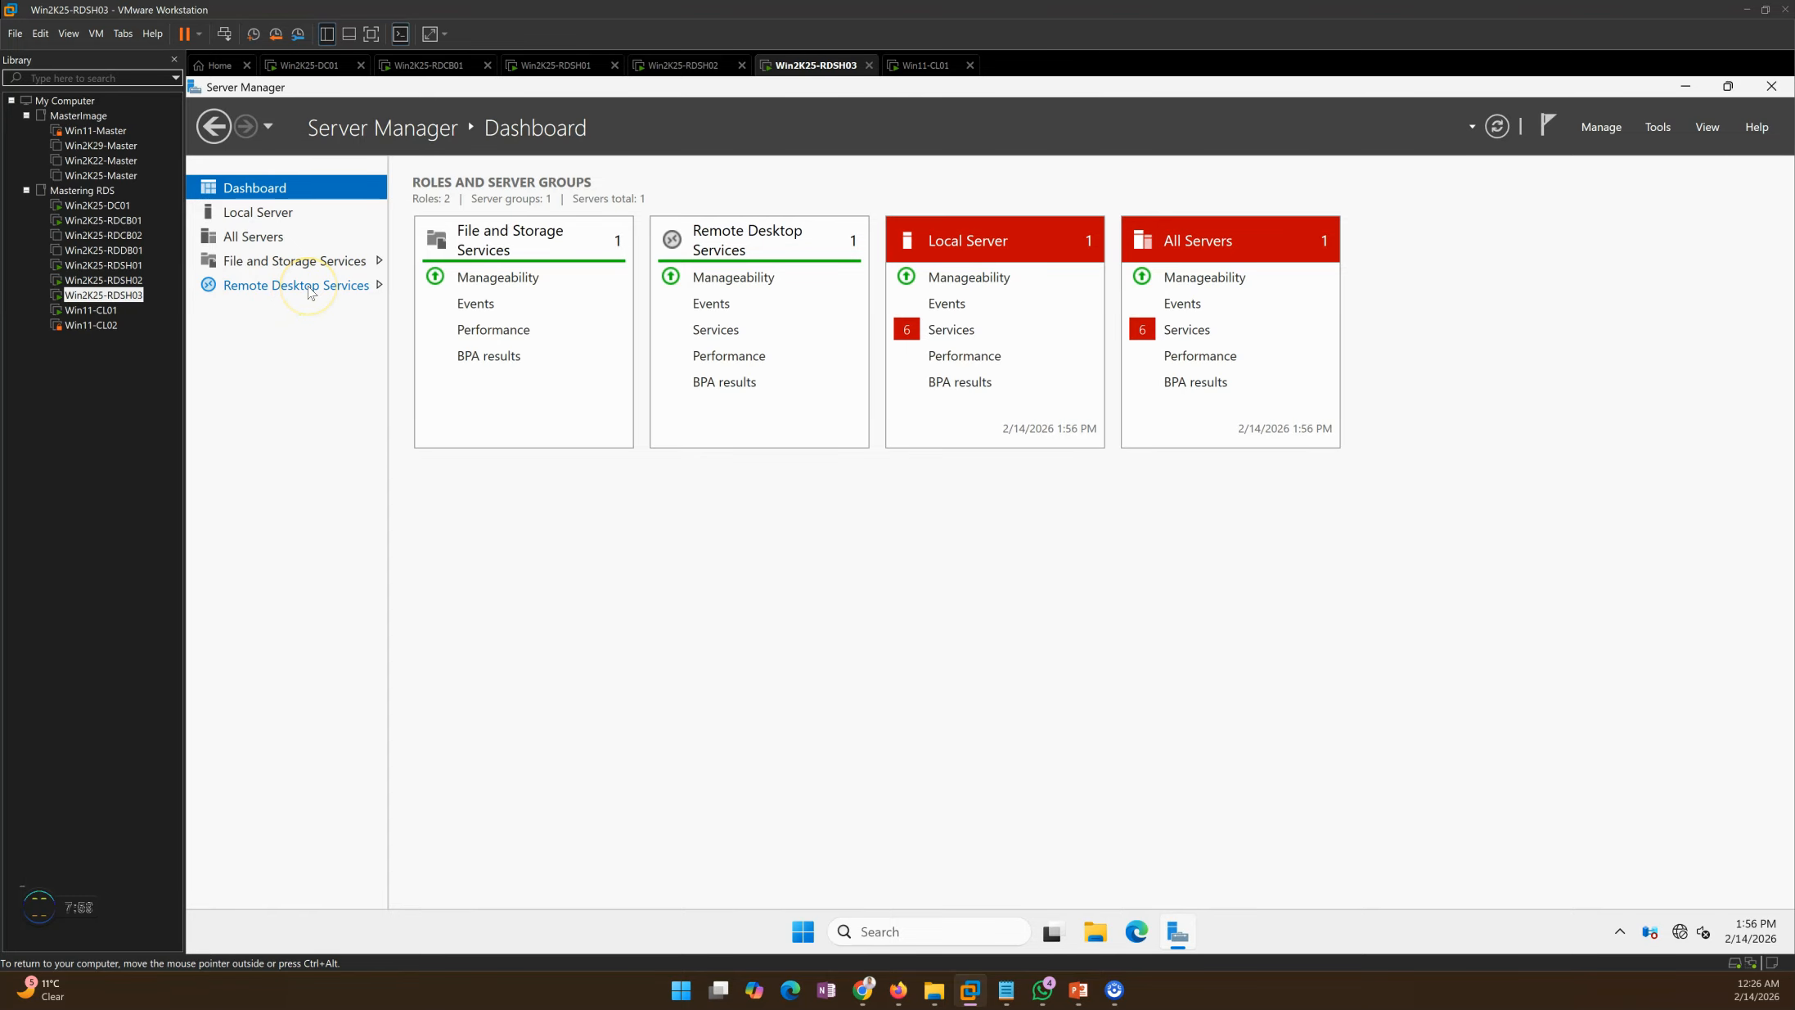
pyautogui.click(309, 285)
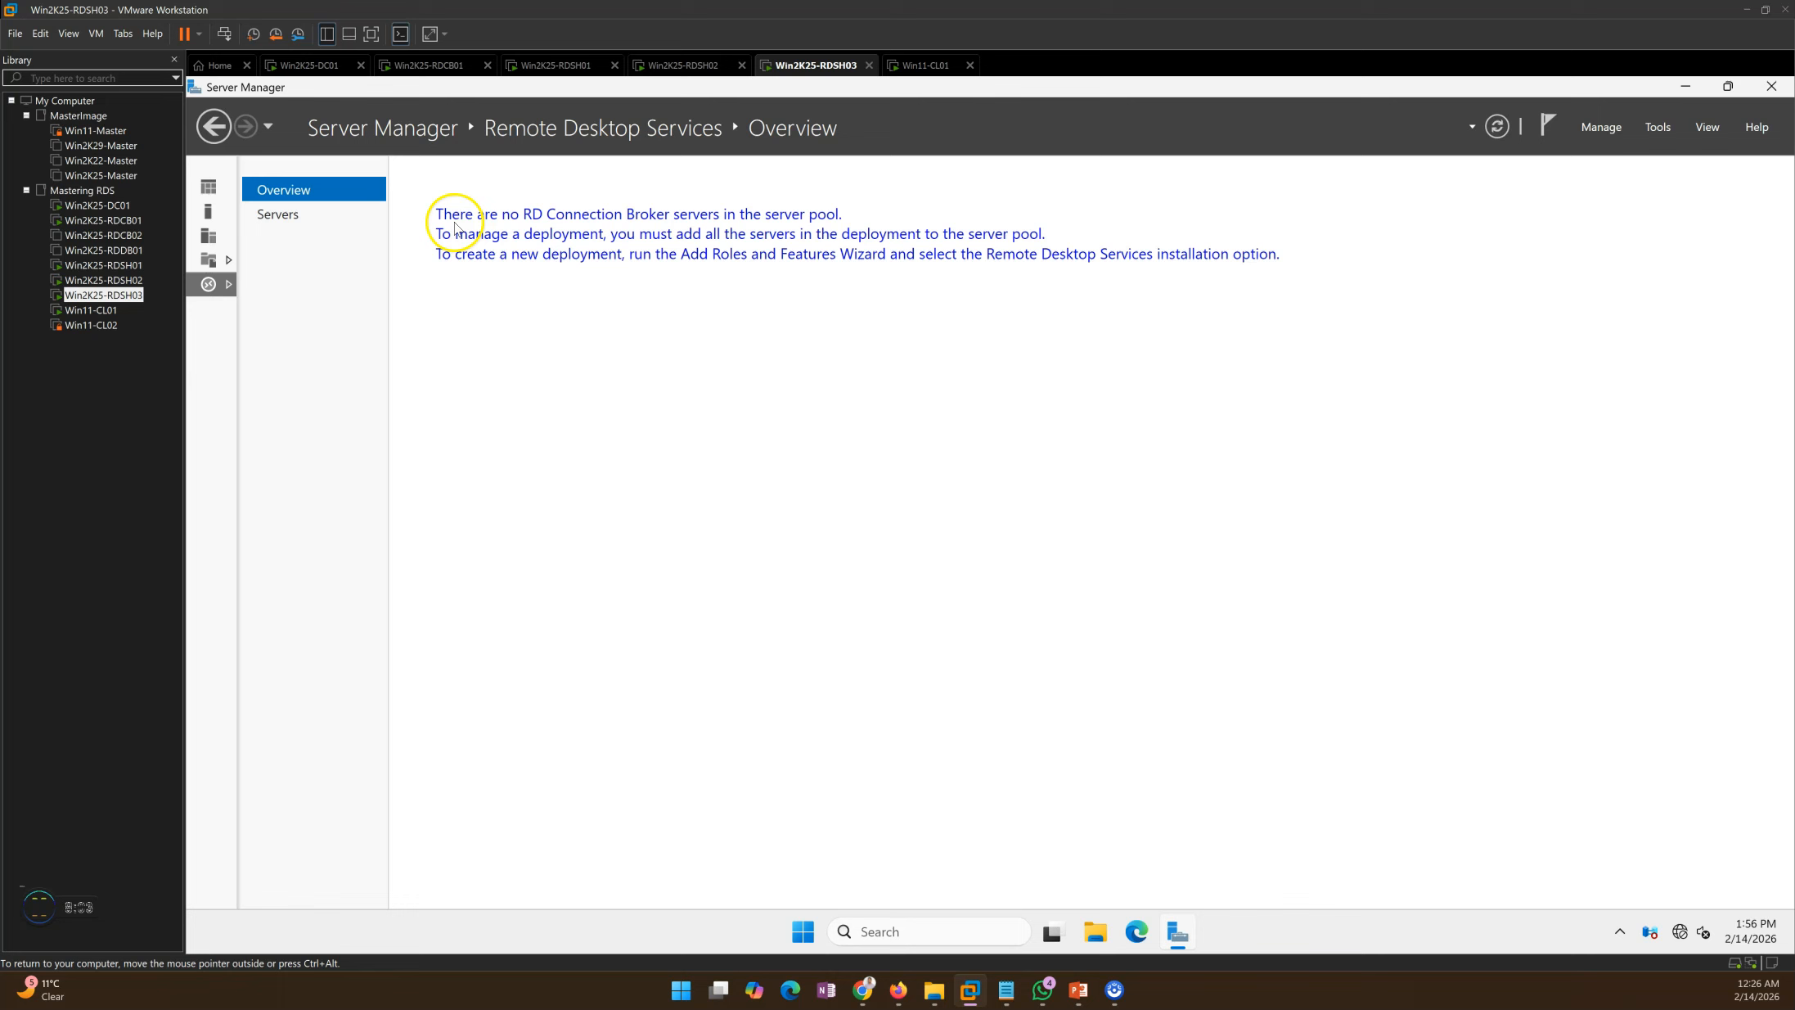
pyautogui.click(209, 236)
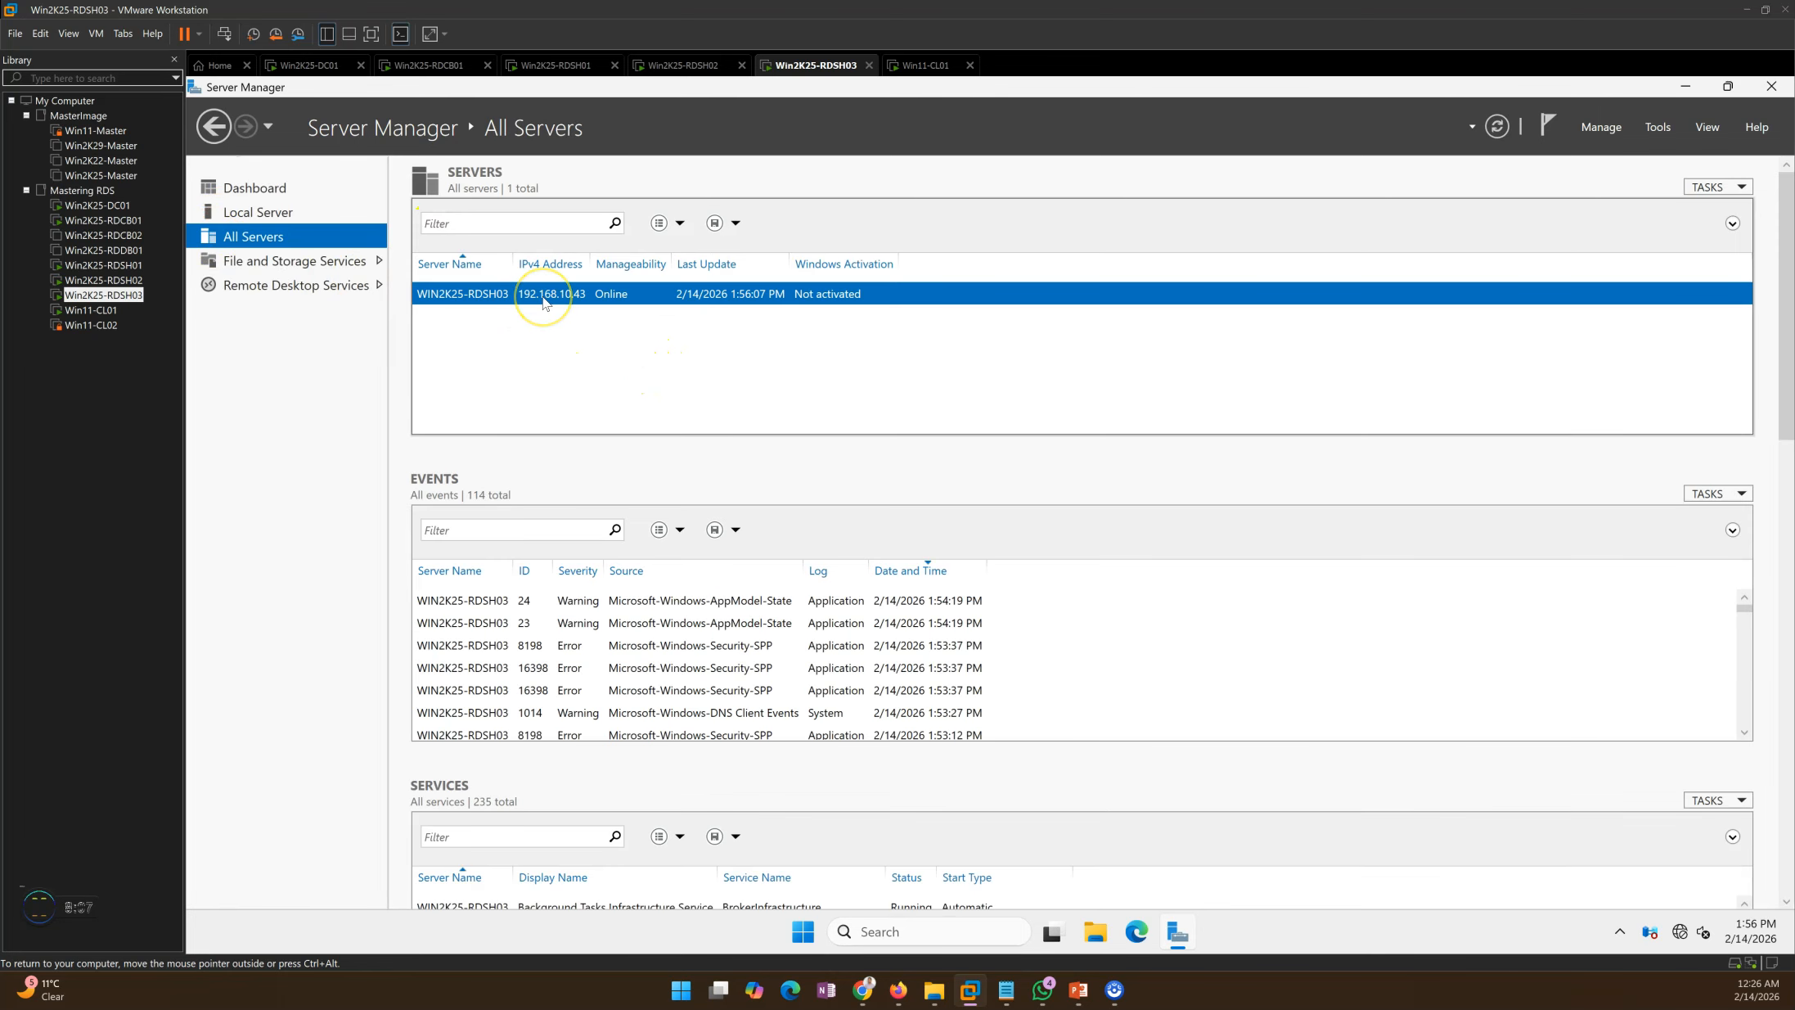
pyautogui.click(437, 65)
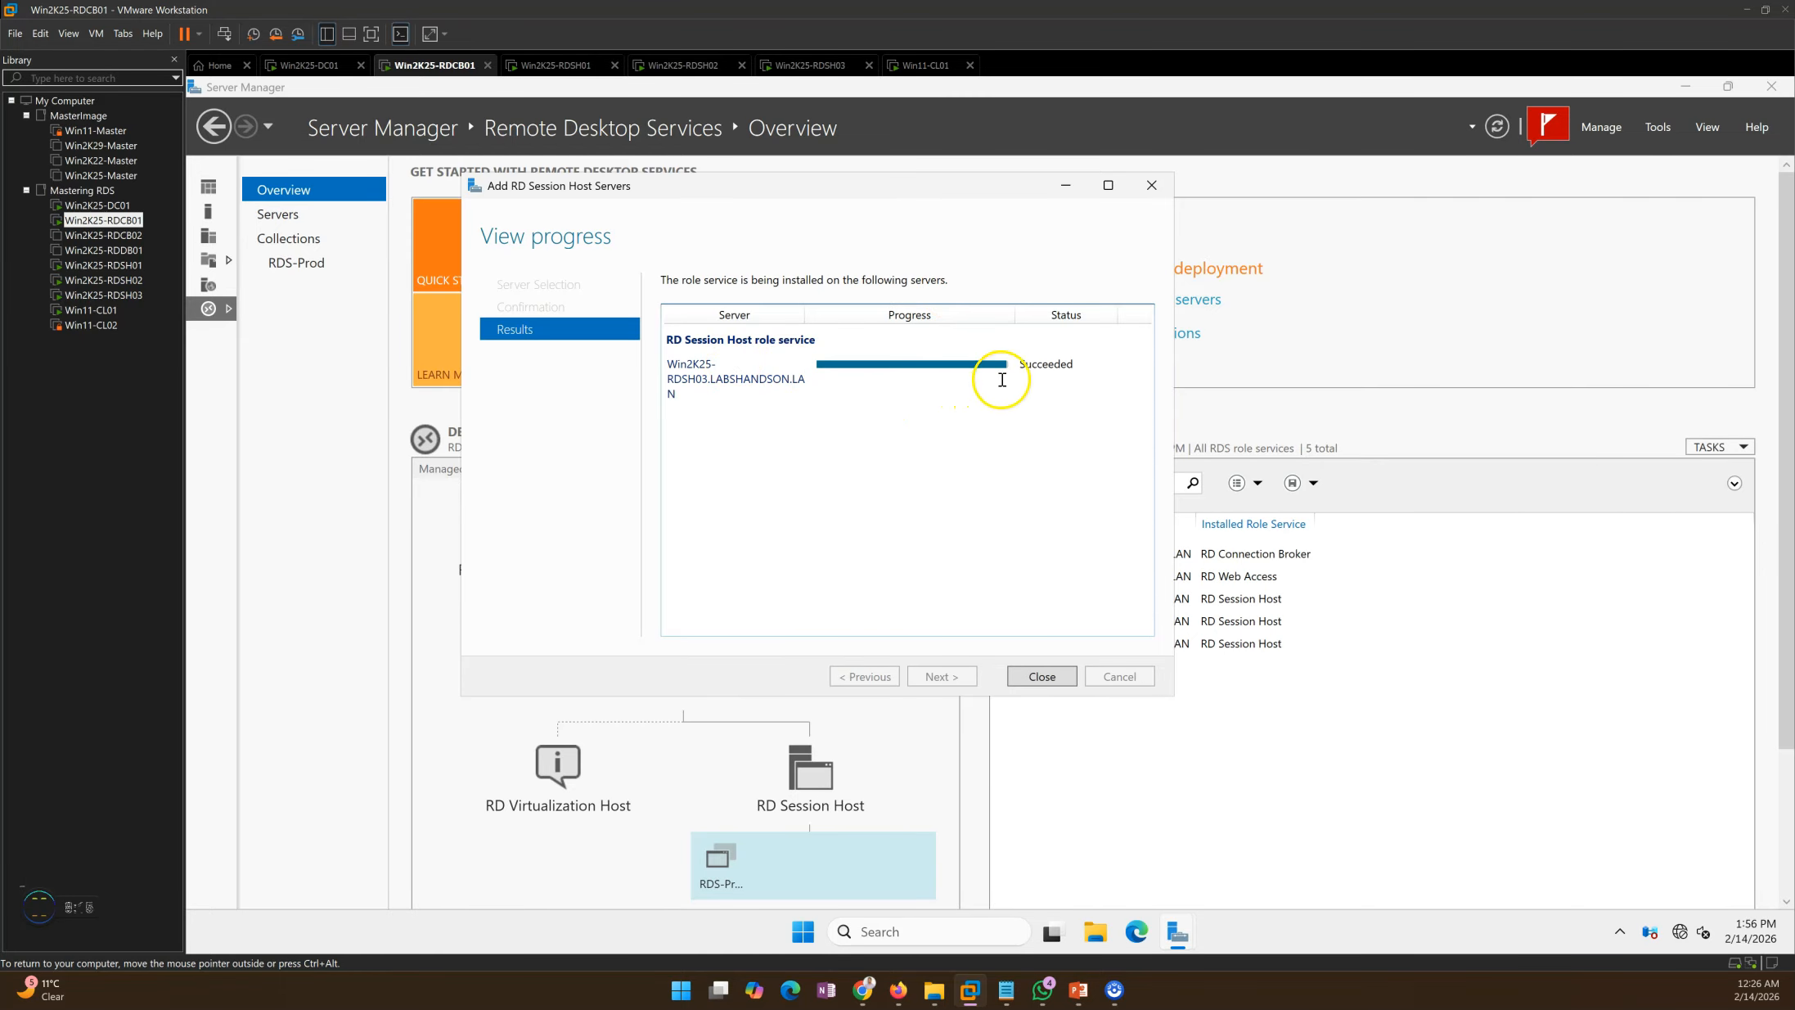
# Step: Close the session host installation results and open the RDS-Prod collection
pyautogui.click(1040, 676)
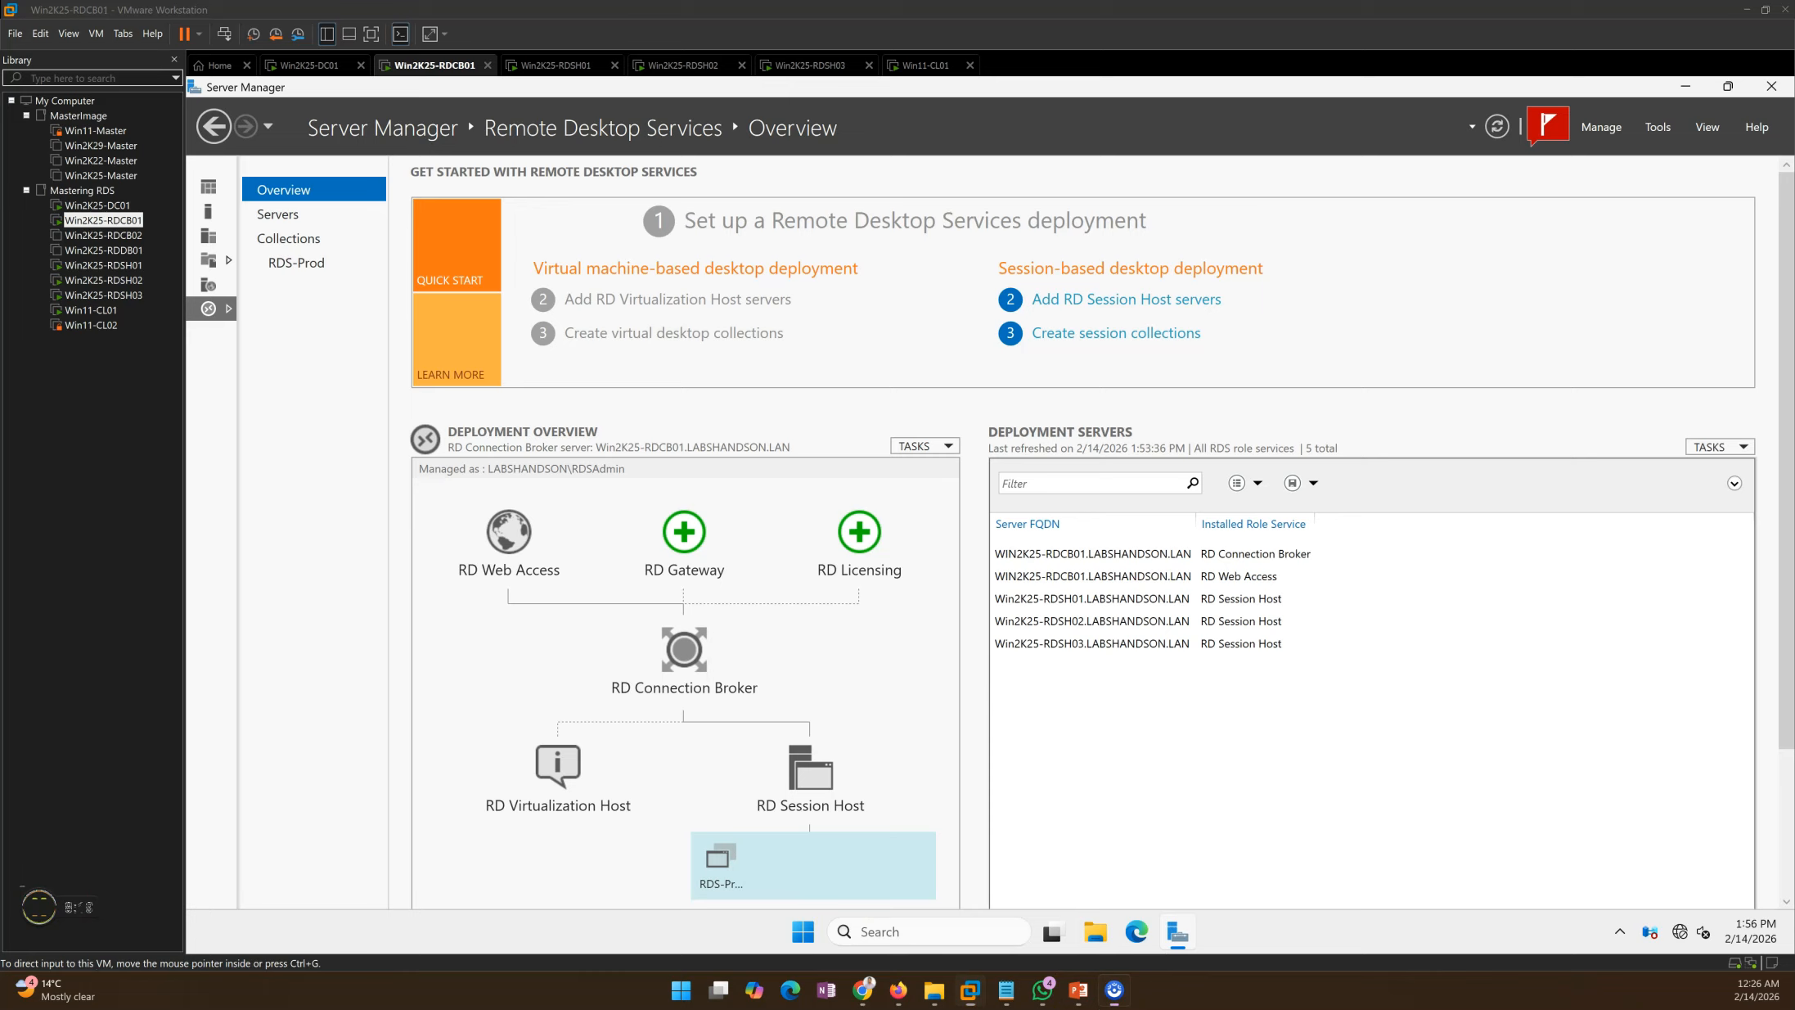
pyautogui.click(1066, 644)
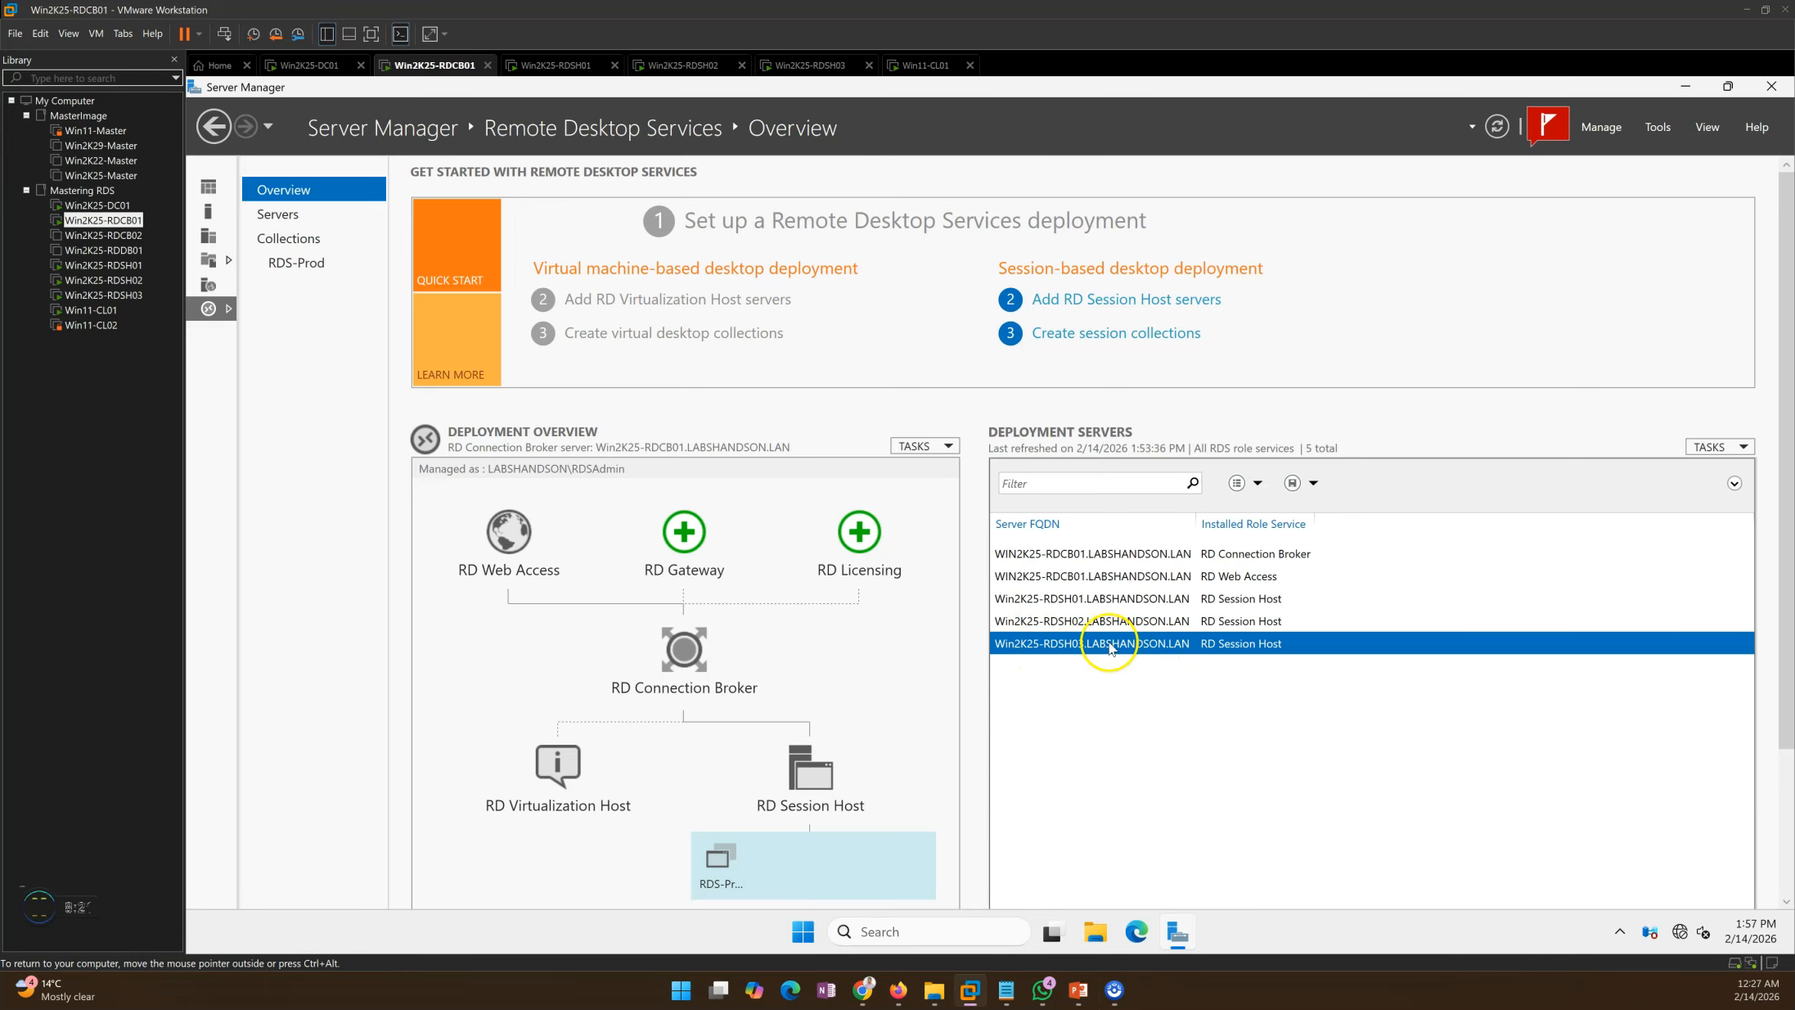
pyautogui.click(290, 238)
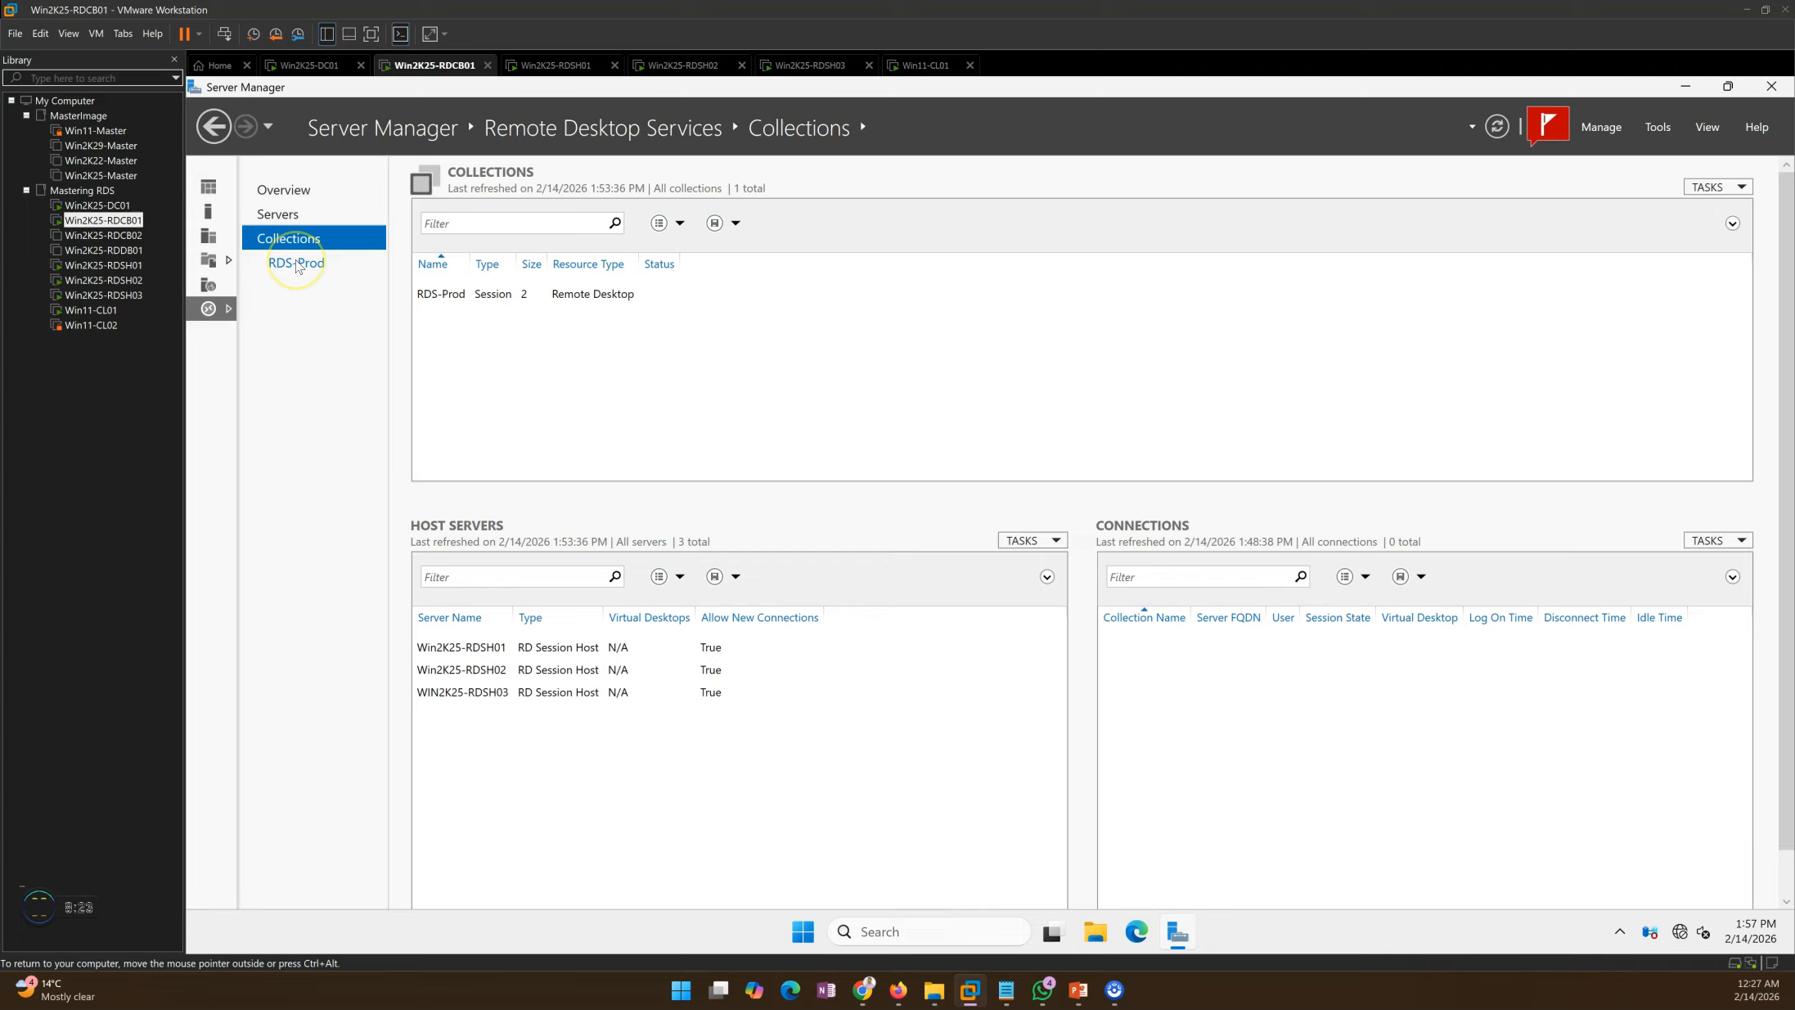
pyautogui.click(296, 265)
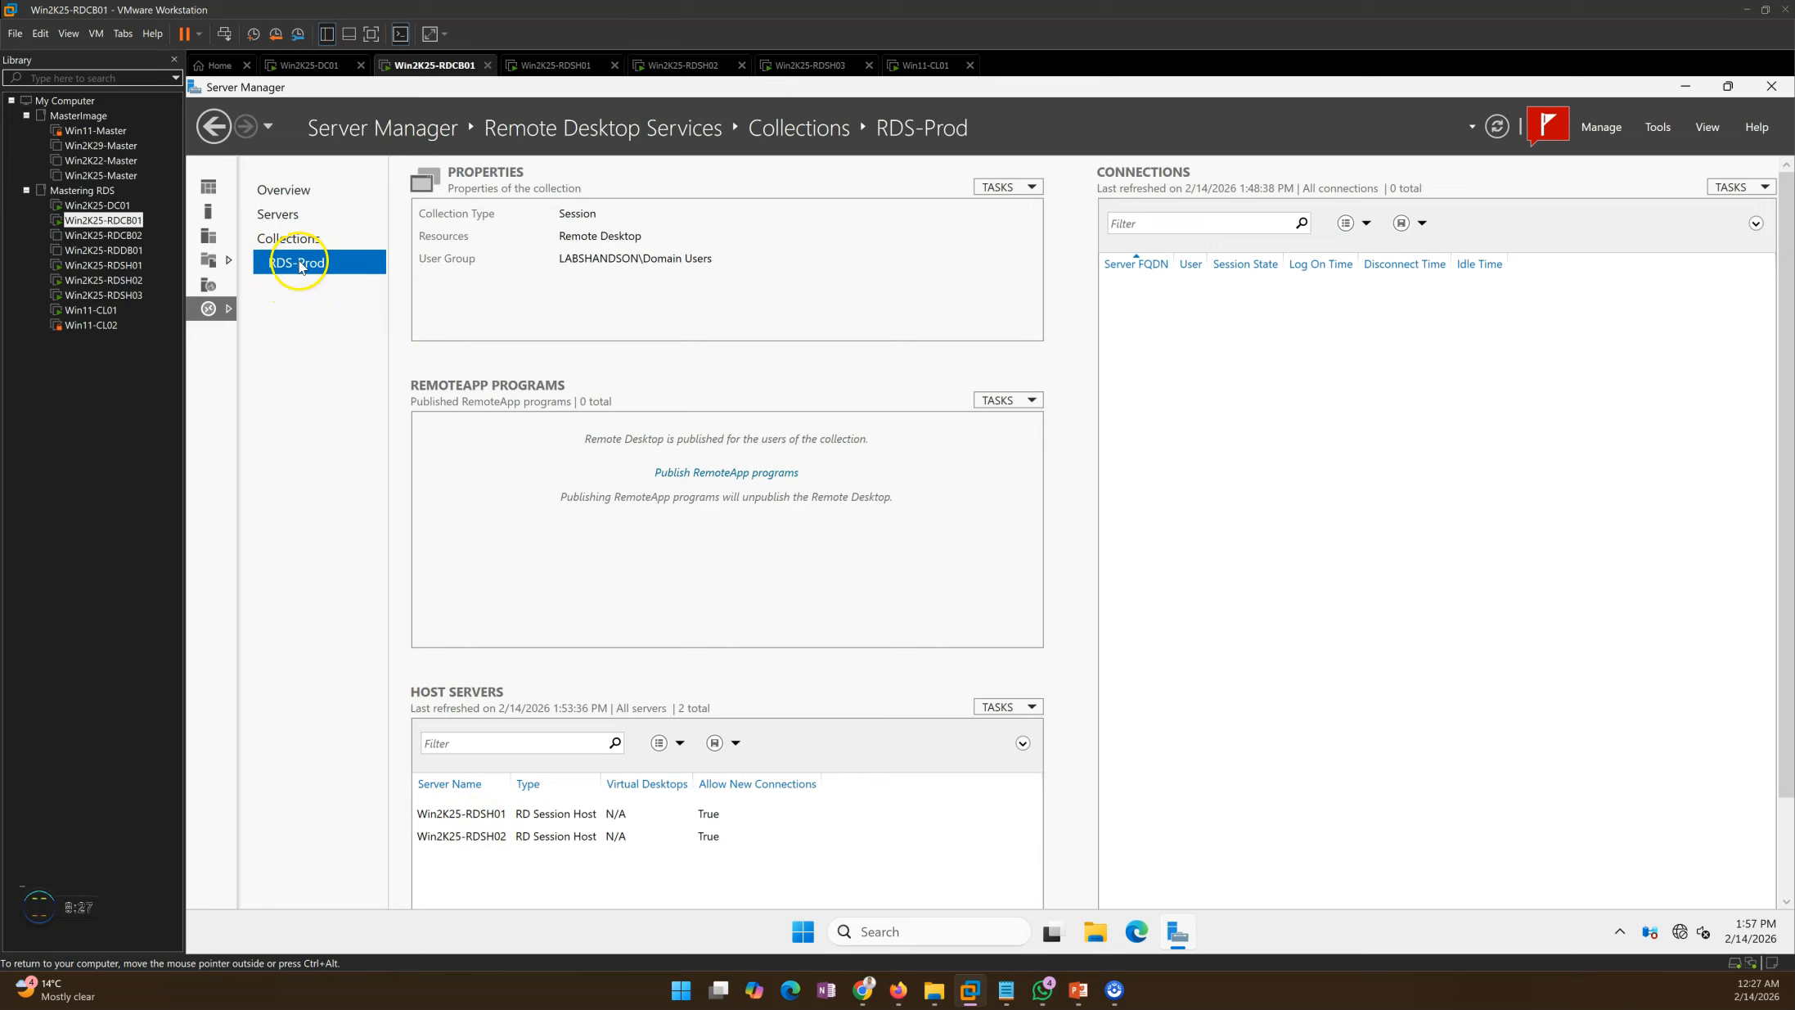
# Step: Open and cancel RDS-Prod's Edit Properties, then locate WIN2K25-RDSH03 among the Collections host servers
pyautogui.click(1013, 188)
pyautogui.click(1016, 215)
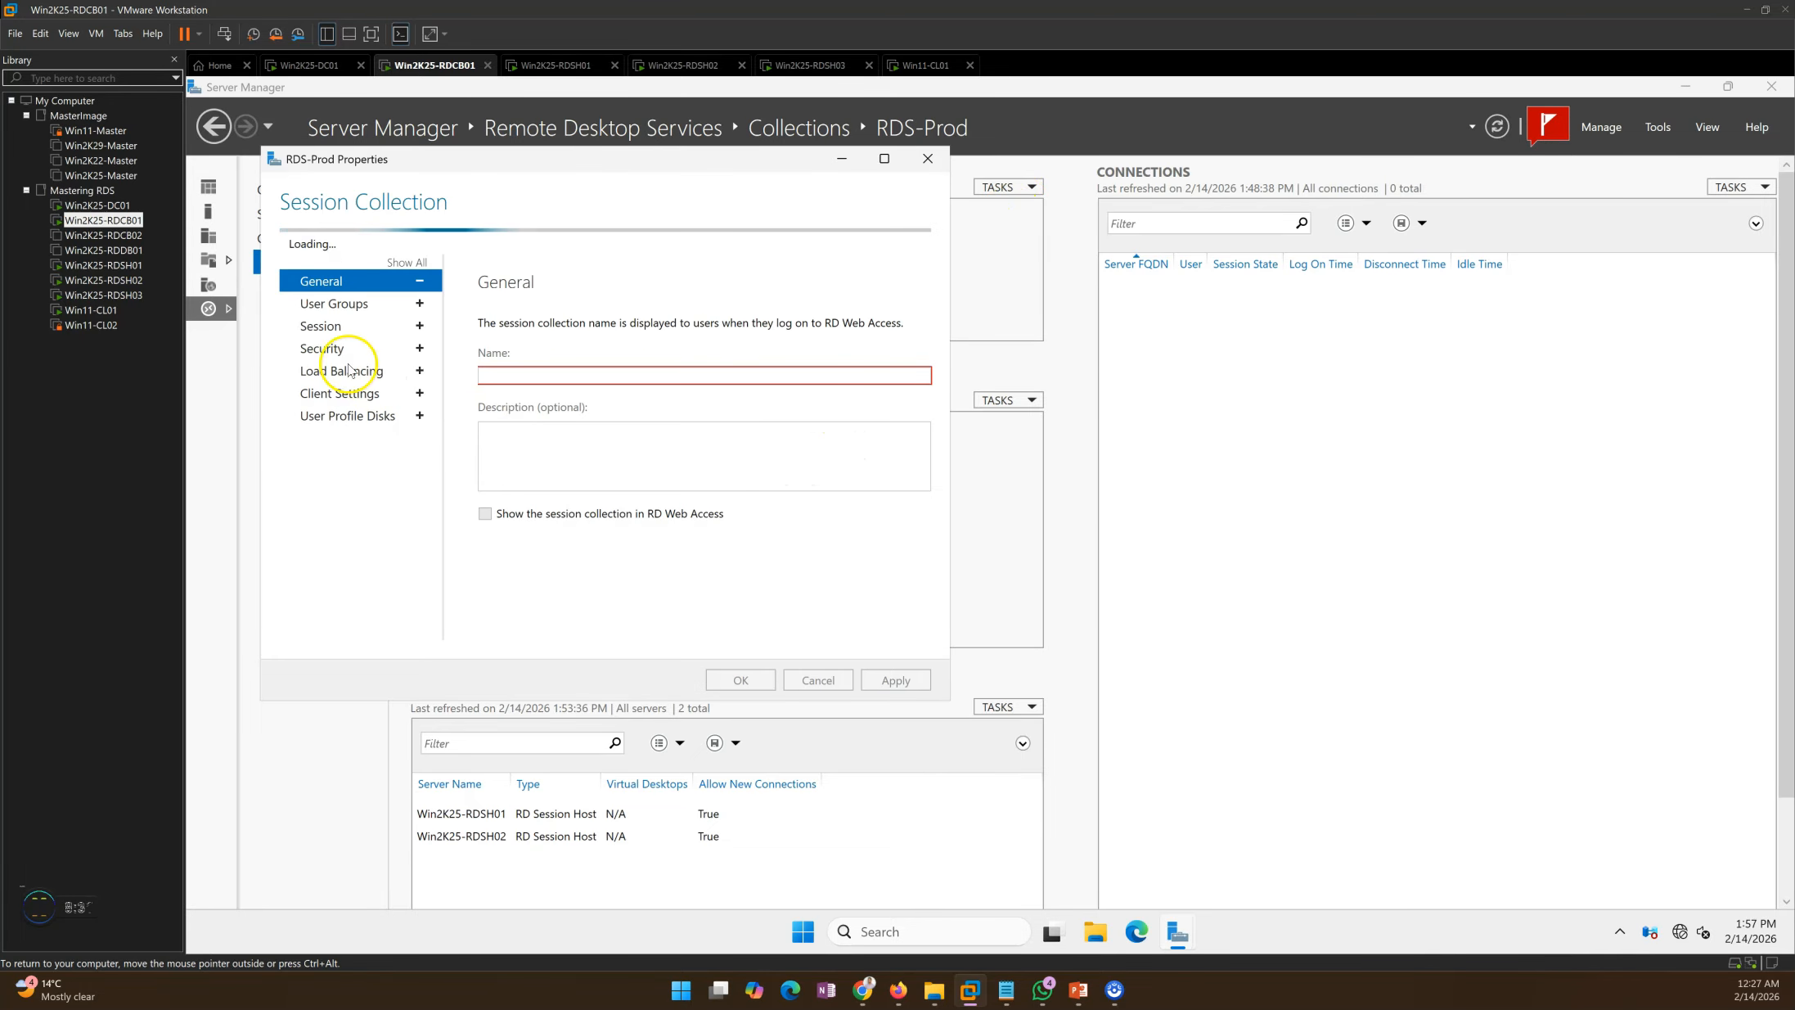
pyautogui.click(814, 682)
pyautogui.click(288, 239)
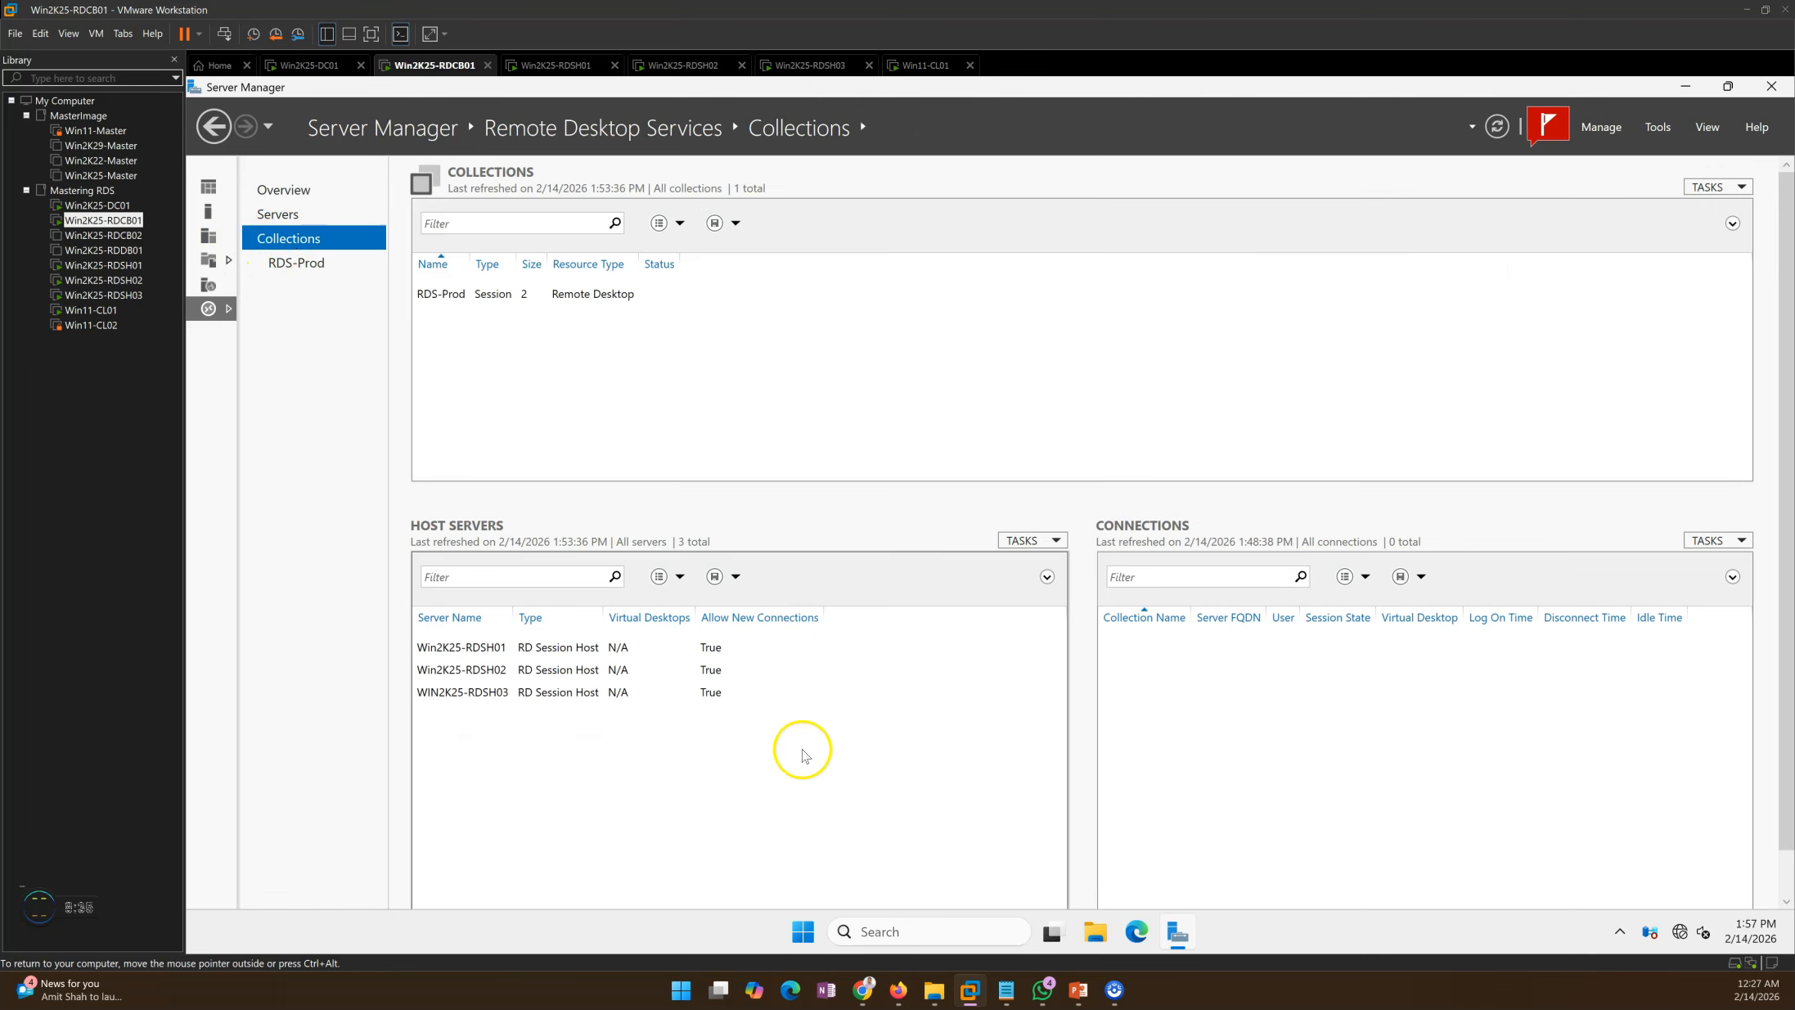
pyautogui.click(579, 691)
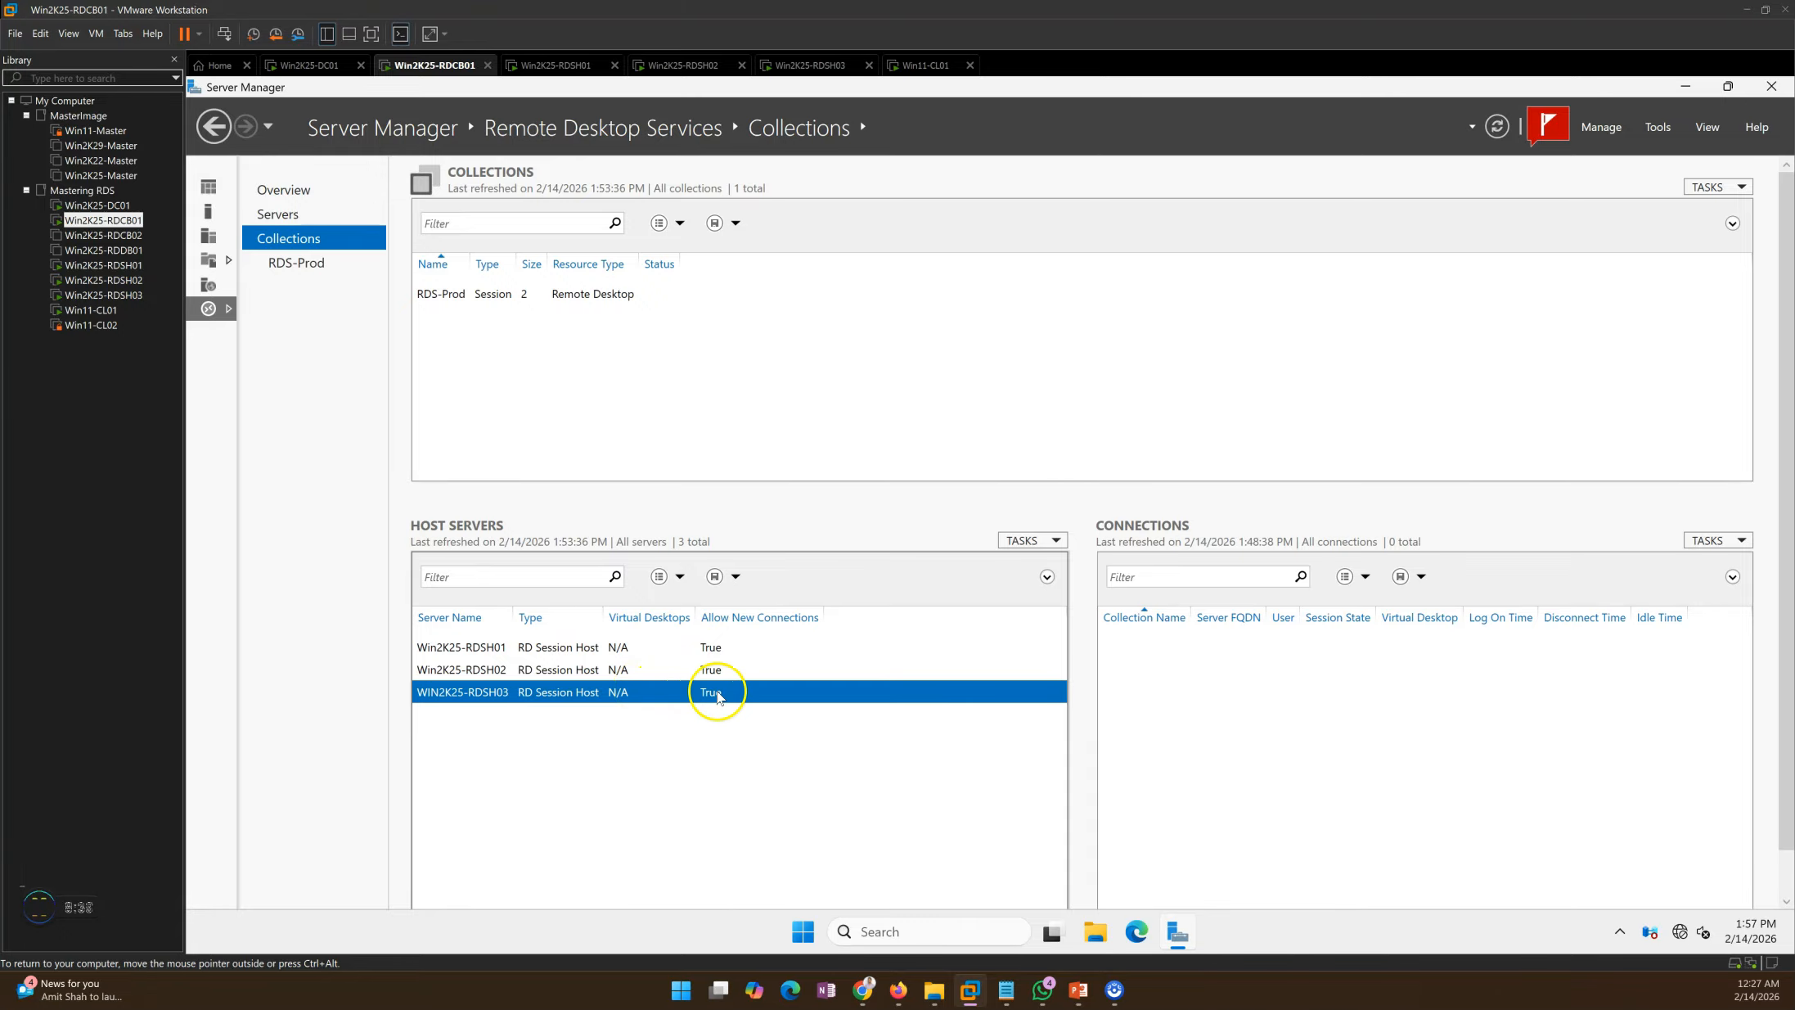
# Step: Add Win2K25-RDSH03 to RDS-Prod with Add RD Session Host Servers, bringing the collection to three hosts
pyautogui.click(296, 261)
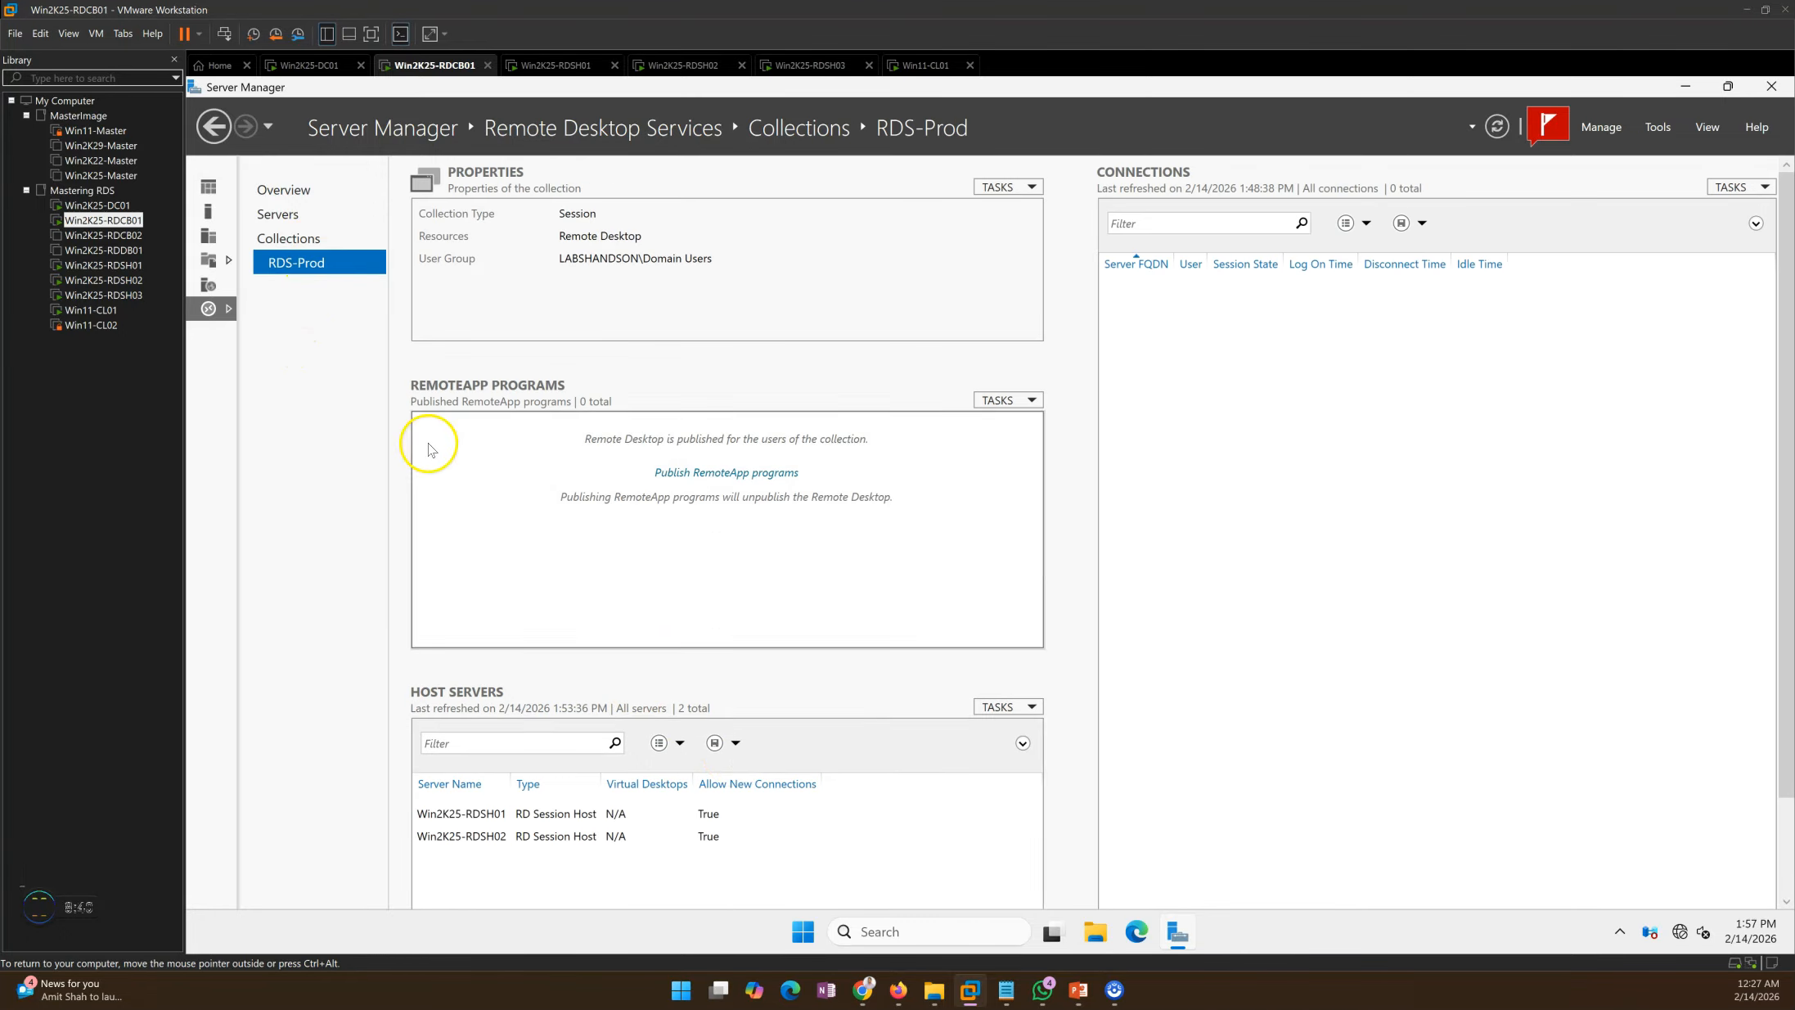
pyautogui.click(680, 831)
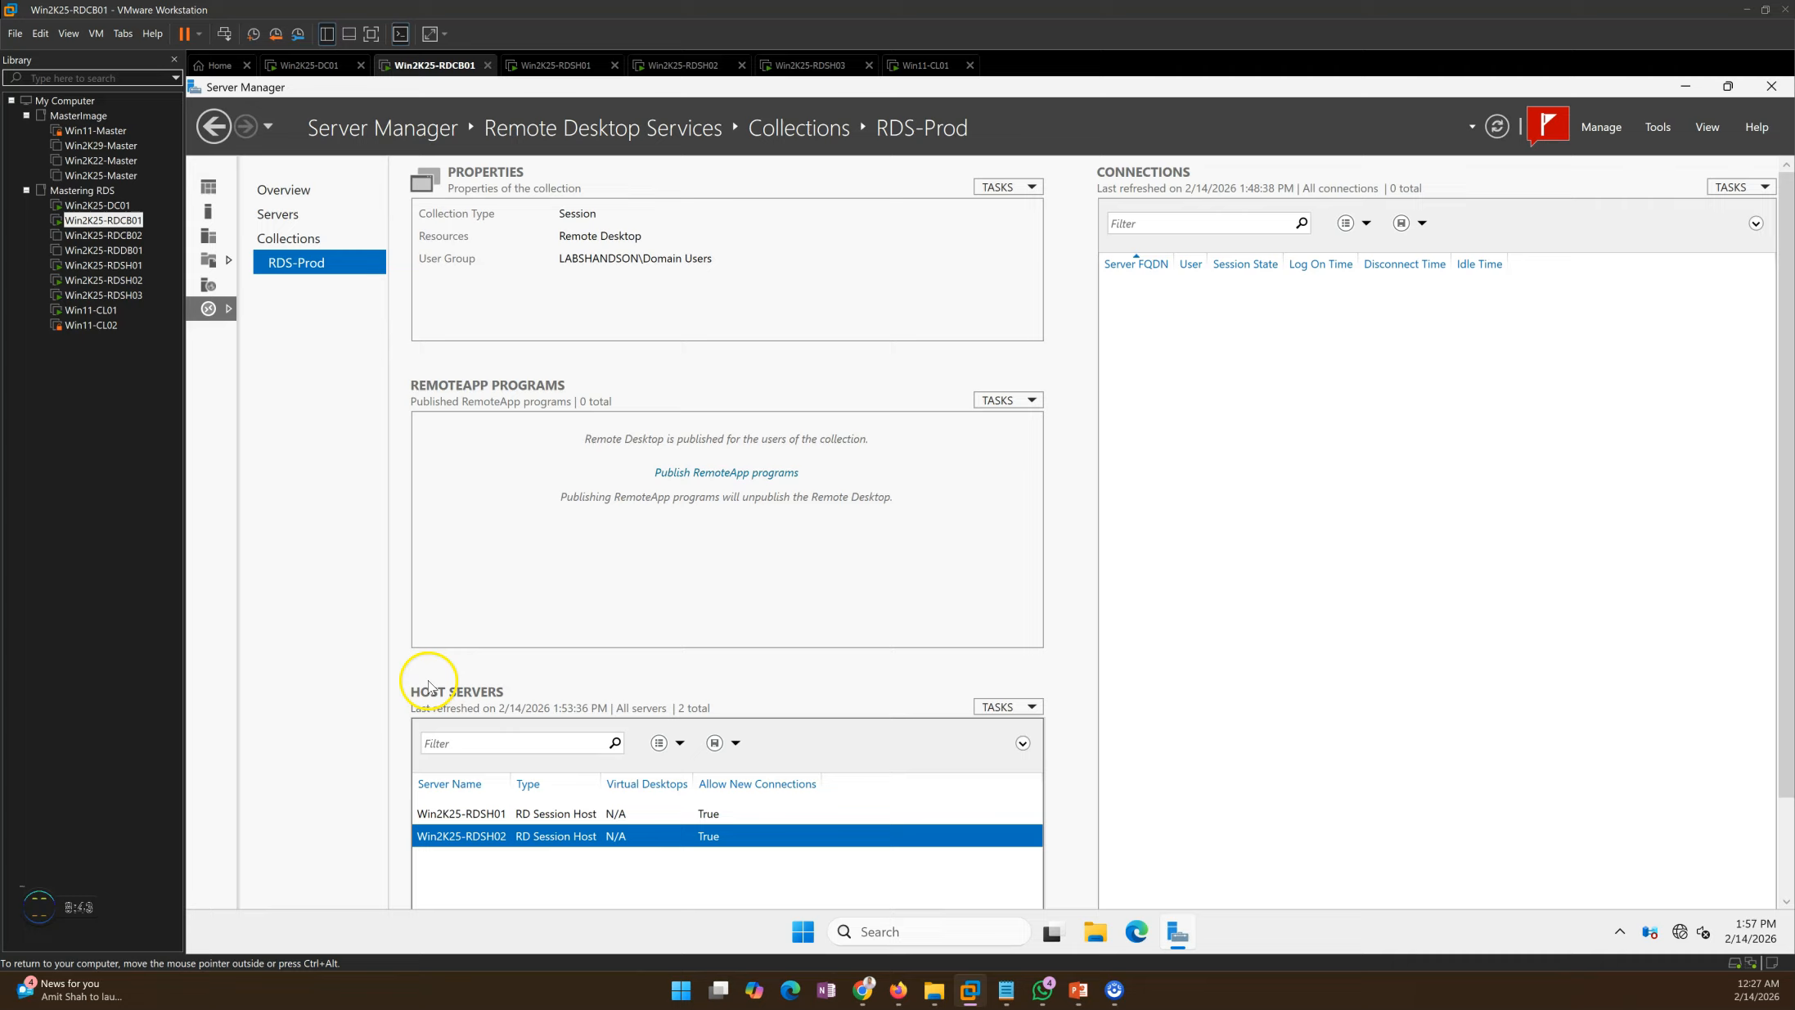
pyautogui.click(1000, 709)
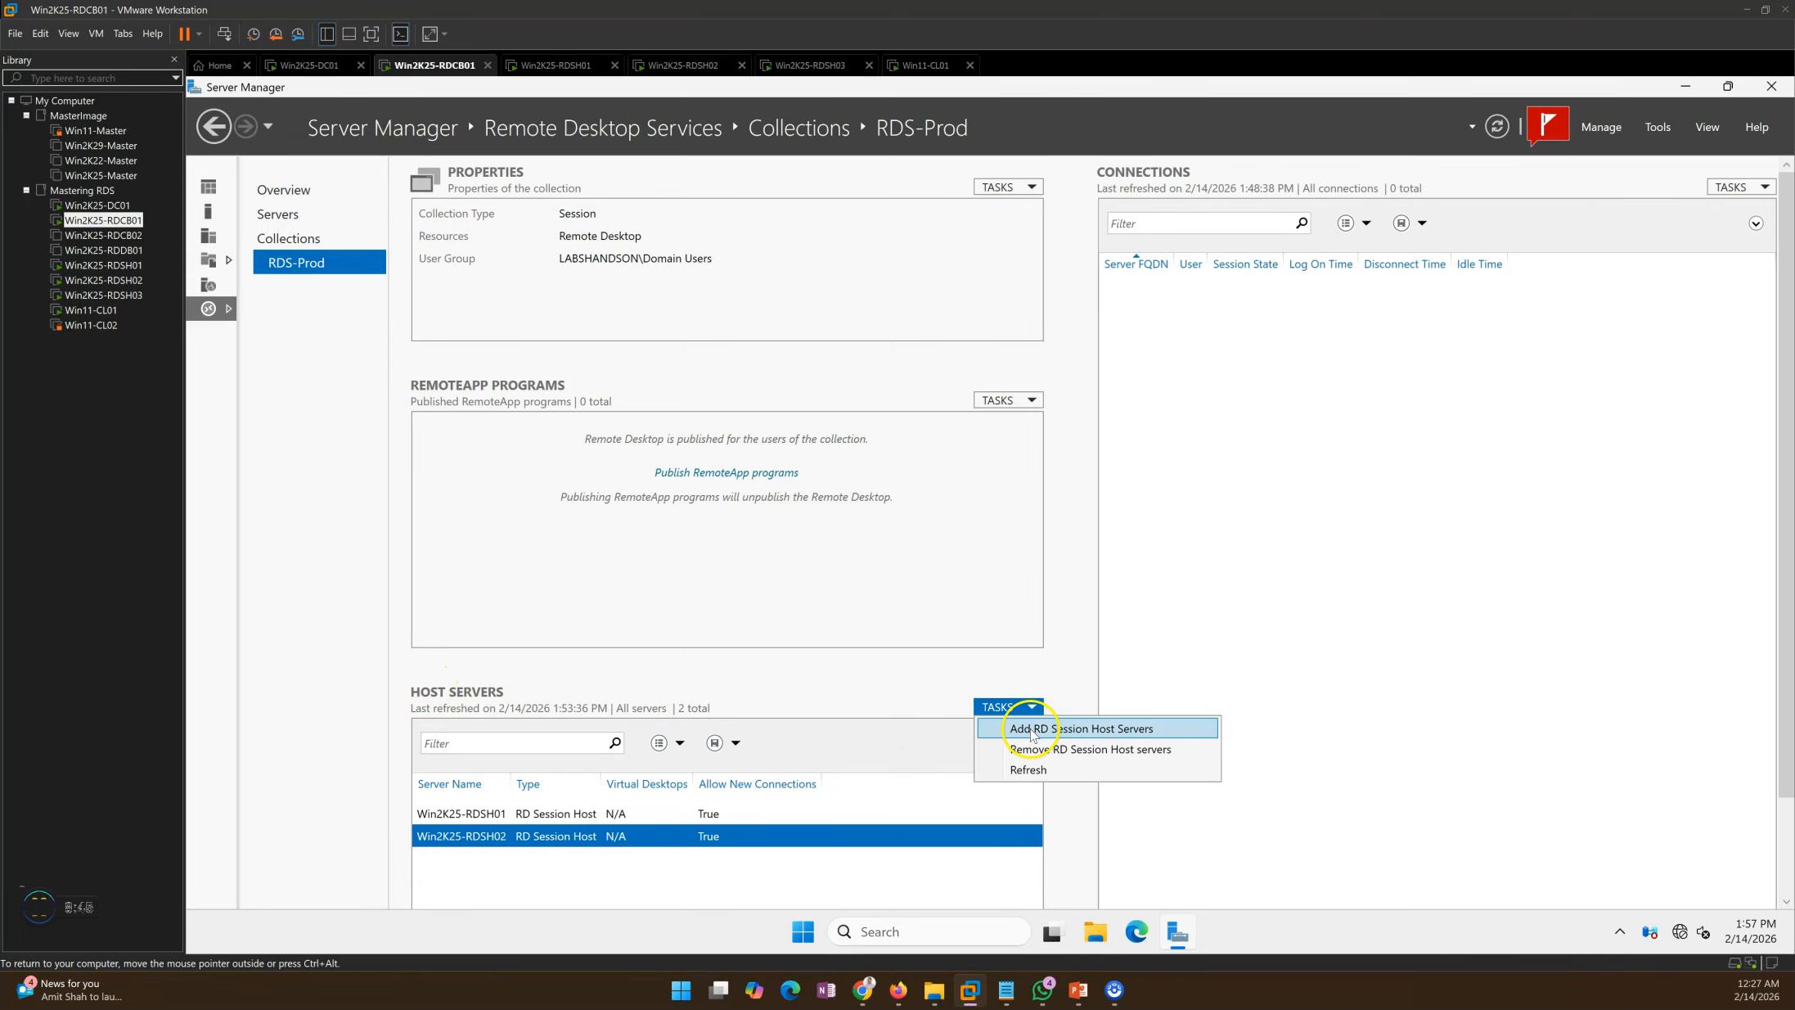
pyautogui.click(1090, 728)
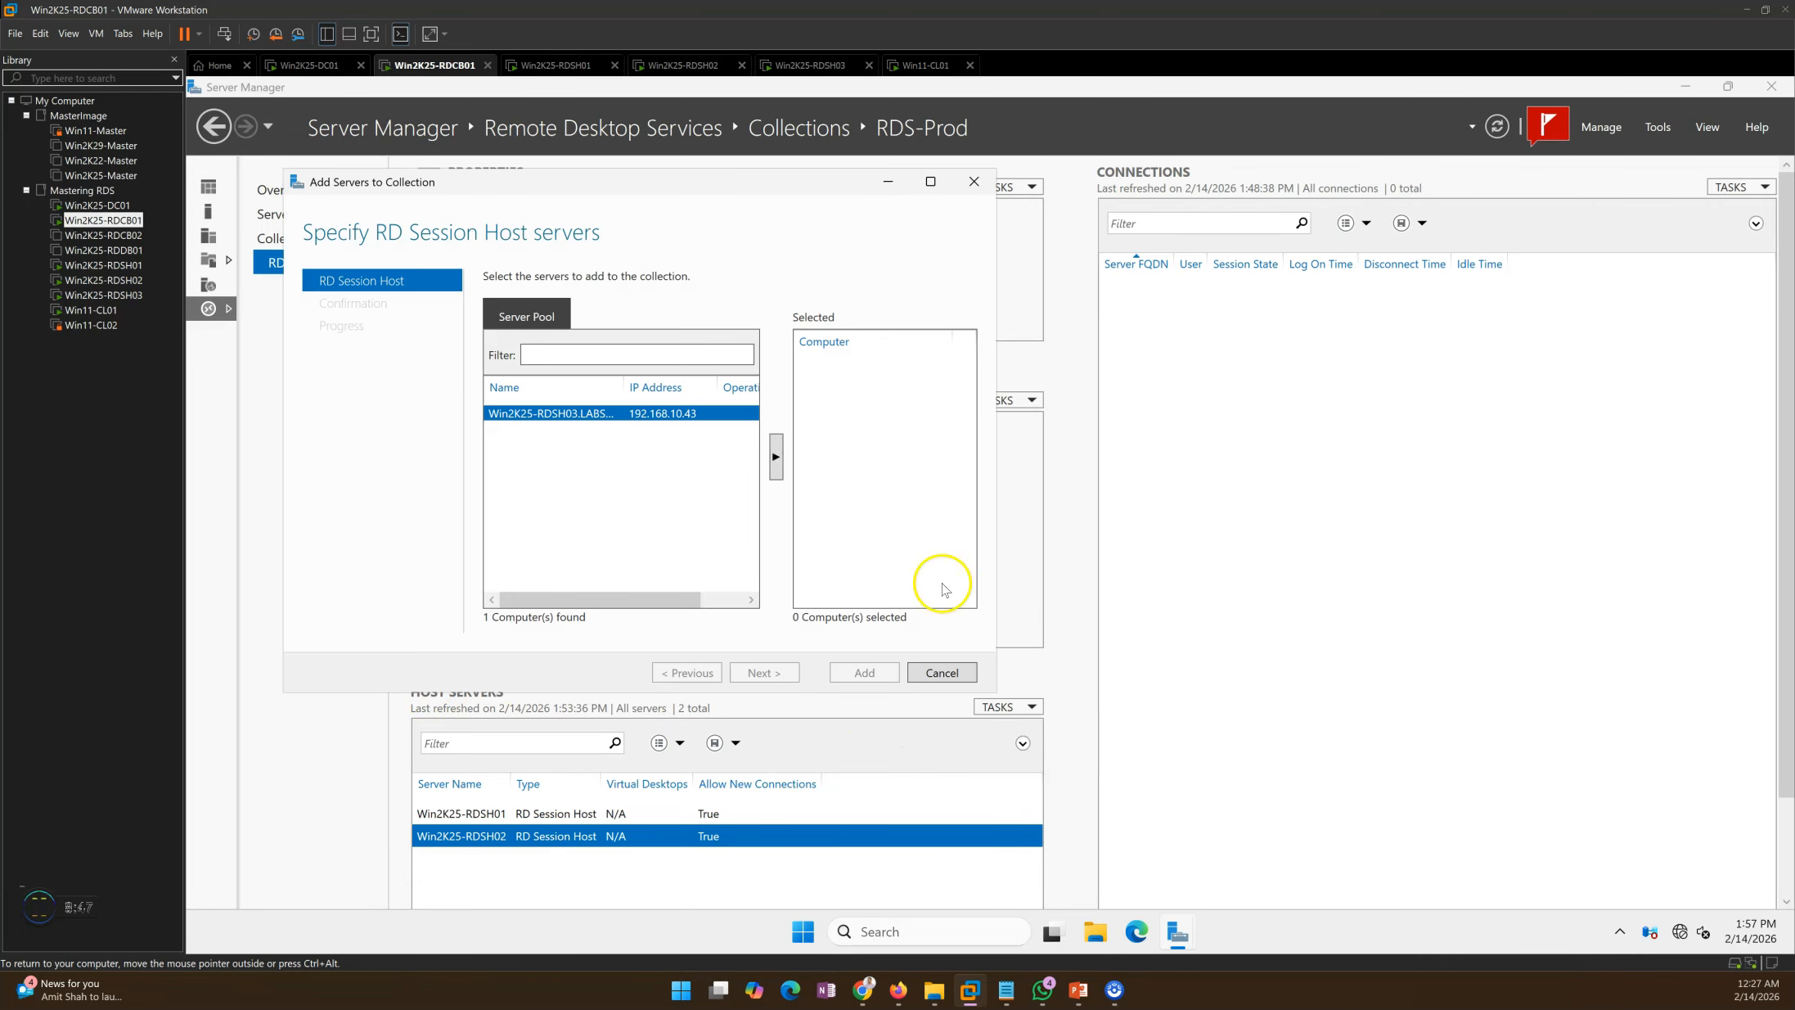
pyautogui.click(776, 463)
pyautogui.click(784, 673)
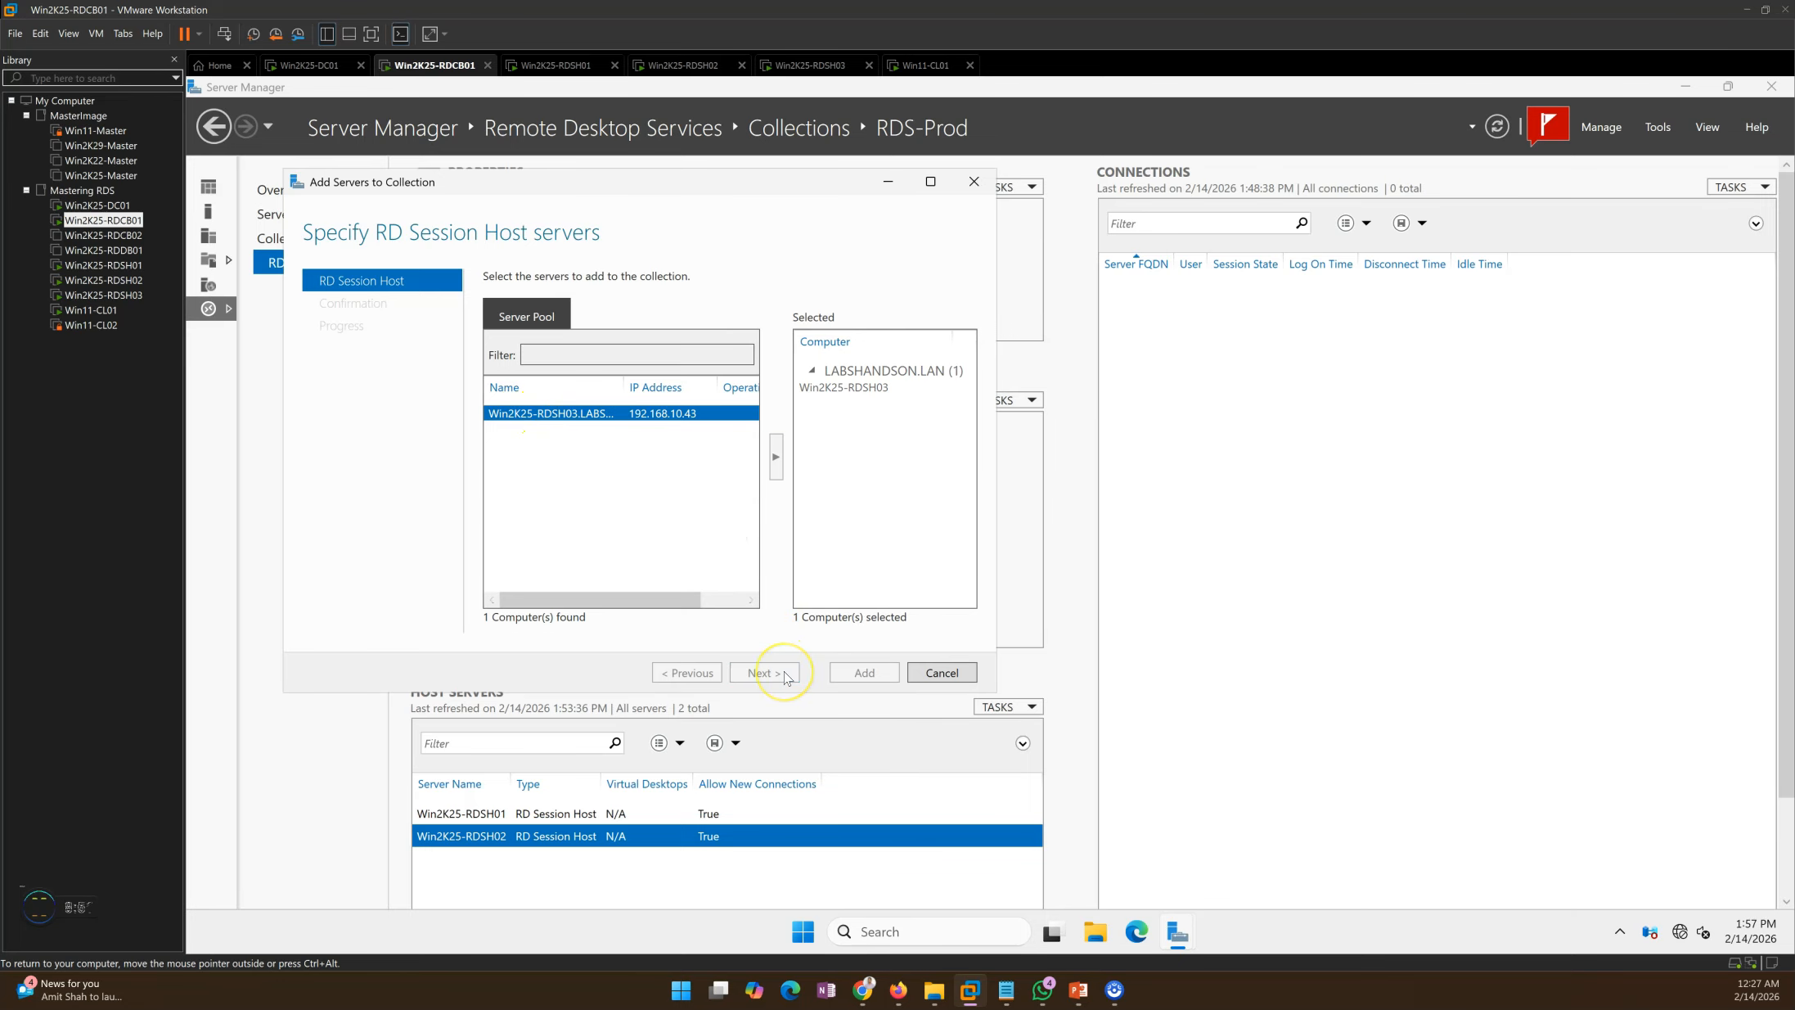
pyautogui.click(714, 516)
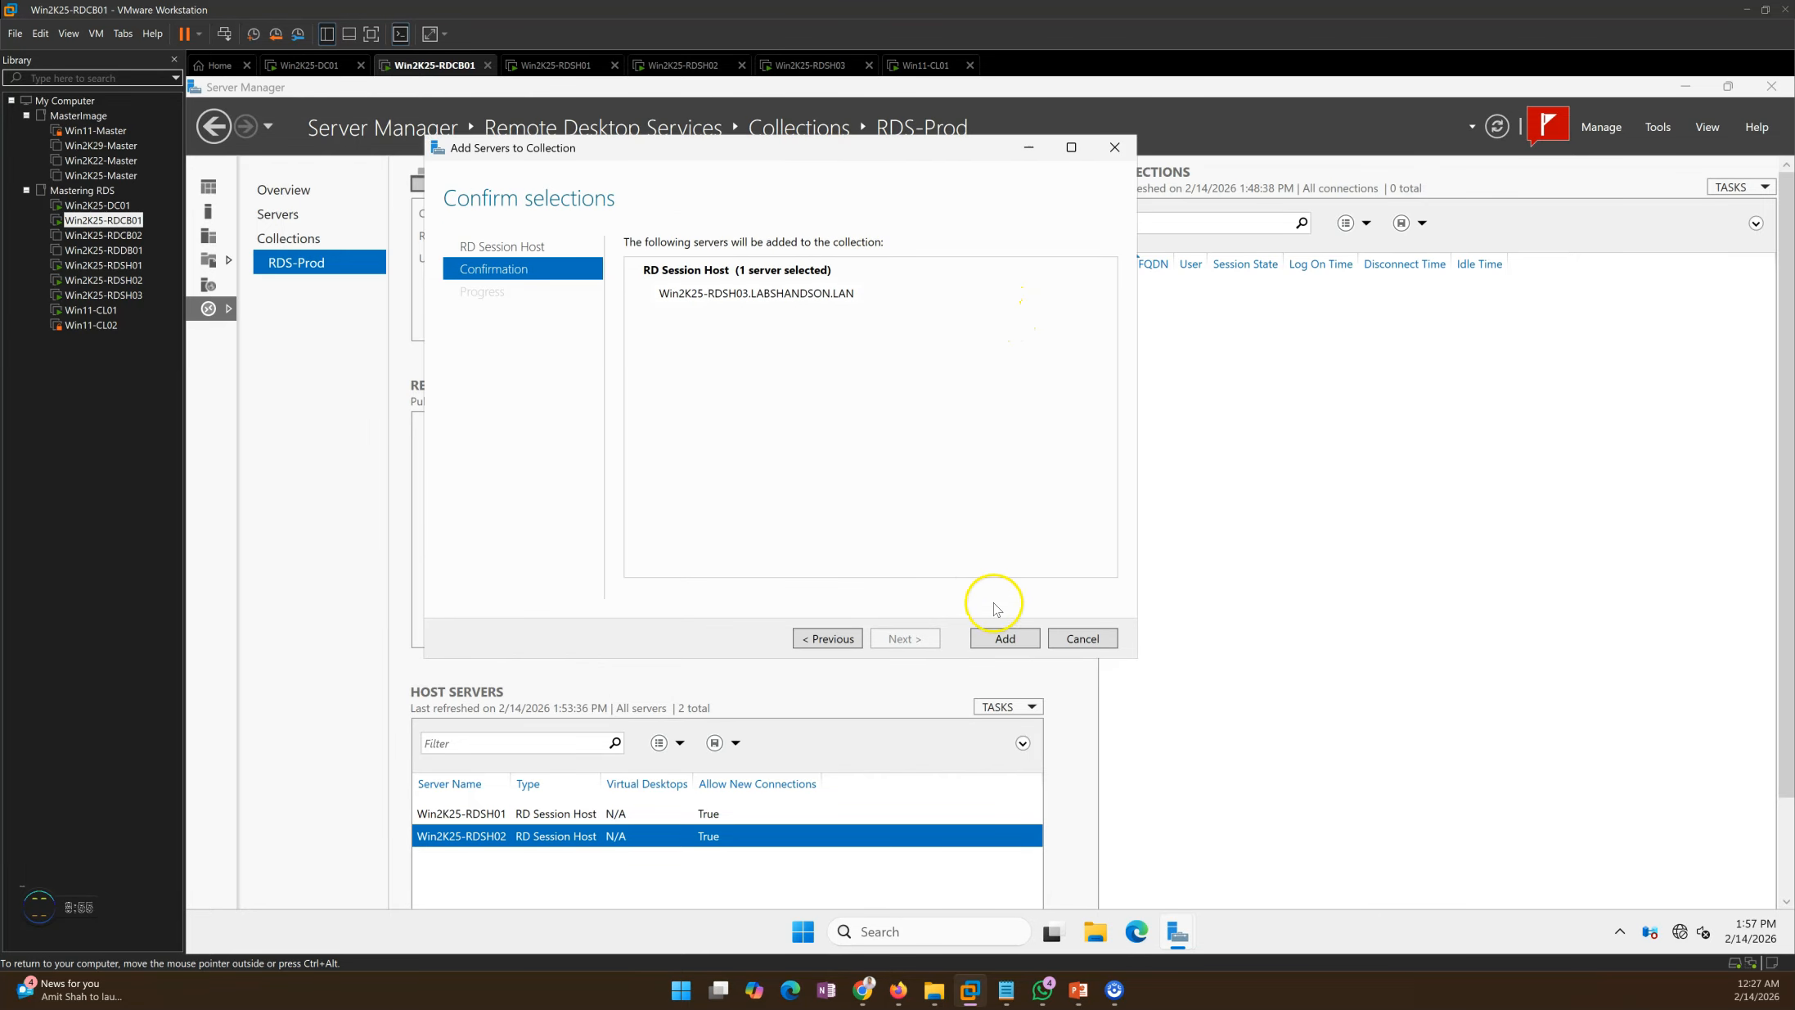
pyautogui.click(1005, 638)
pyautogui.moveTo(842, 149); pyautogui.dragTo(903, 140)
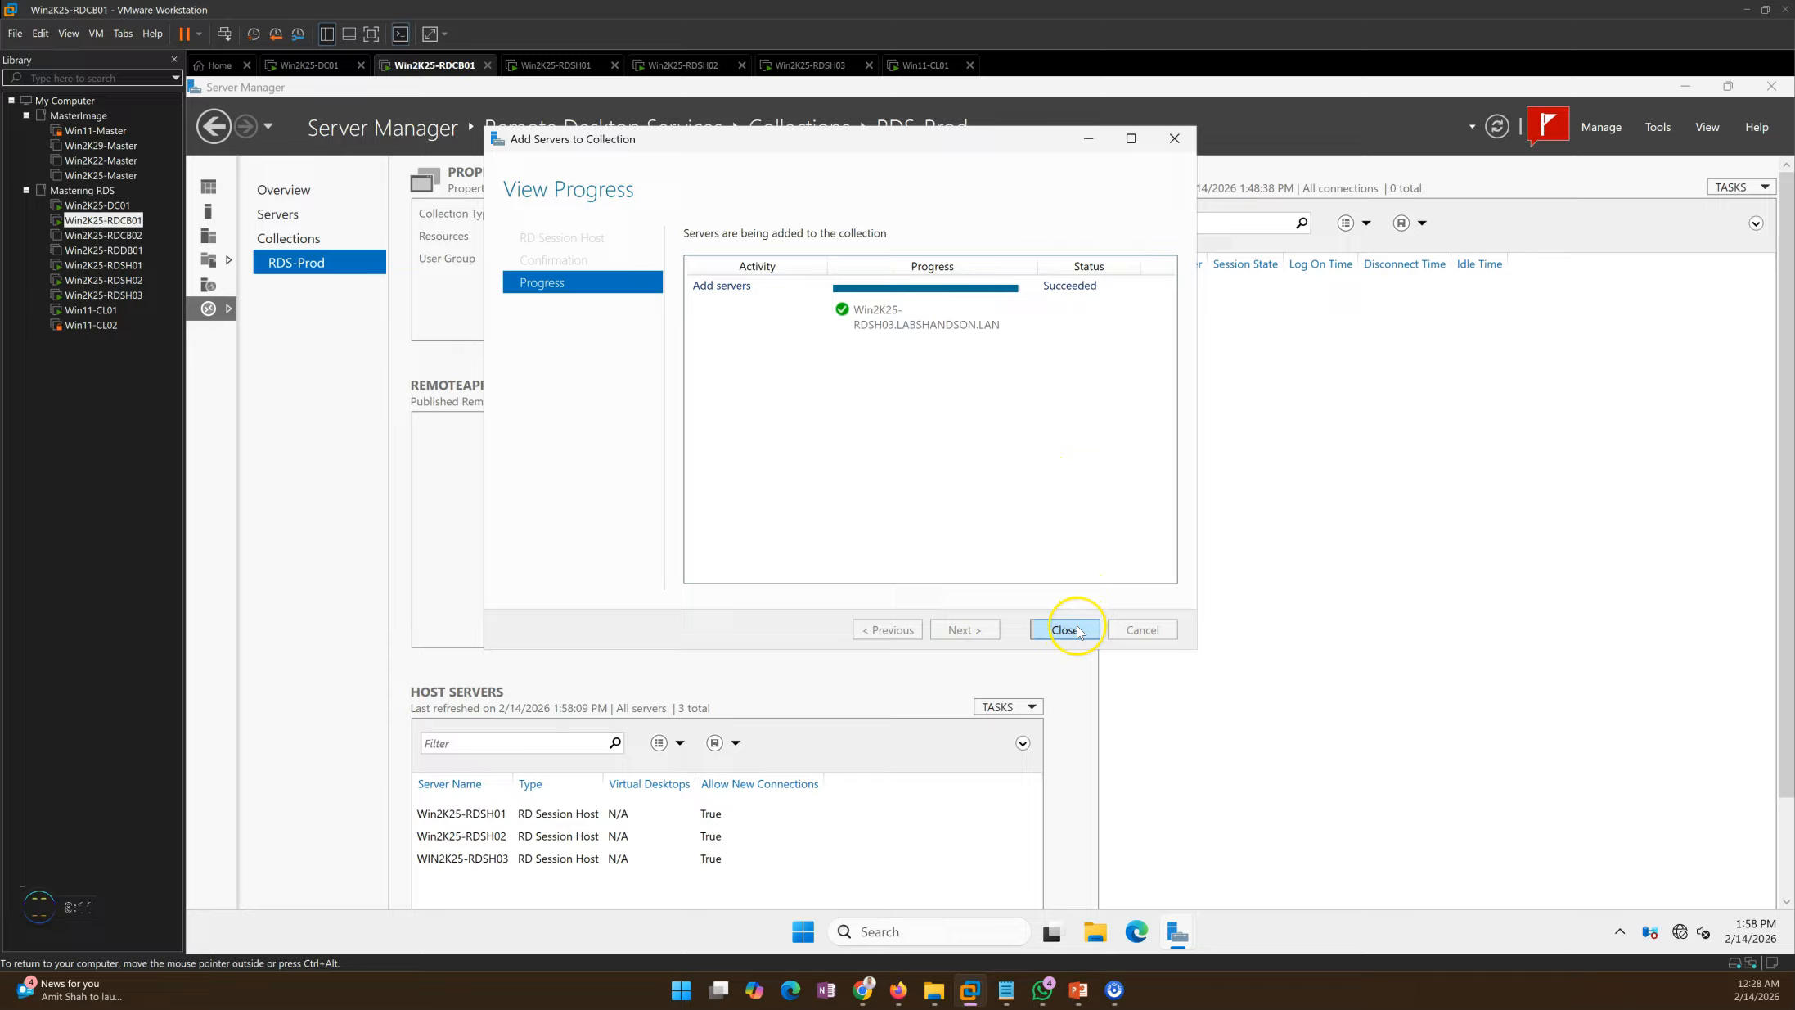
pyautogui.click(879, 319)
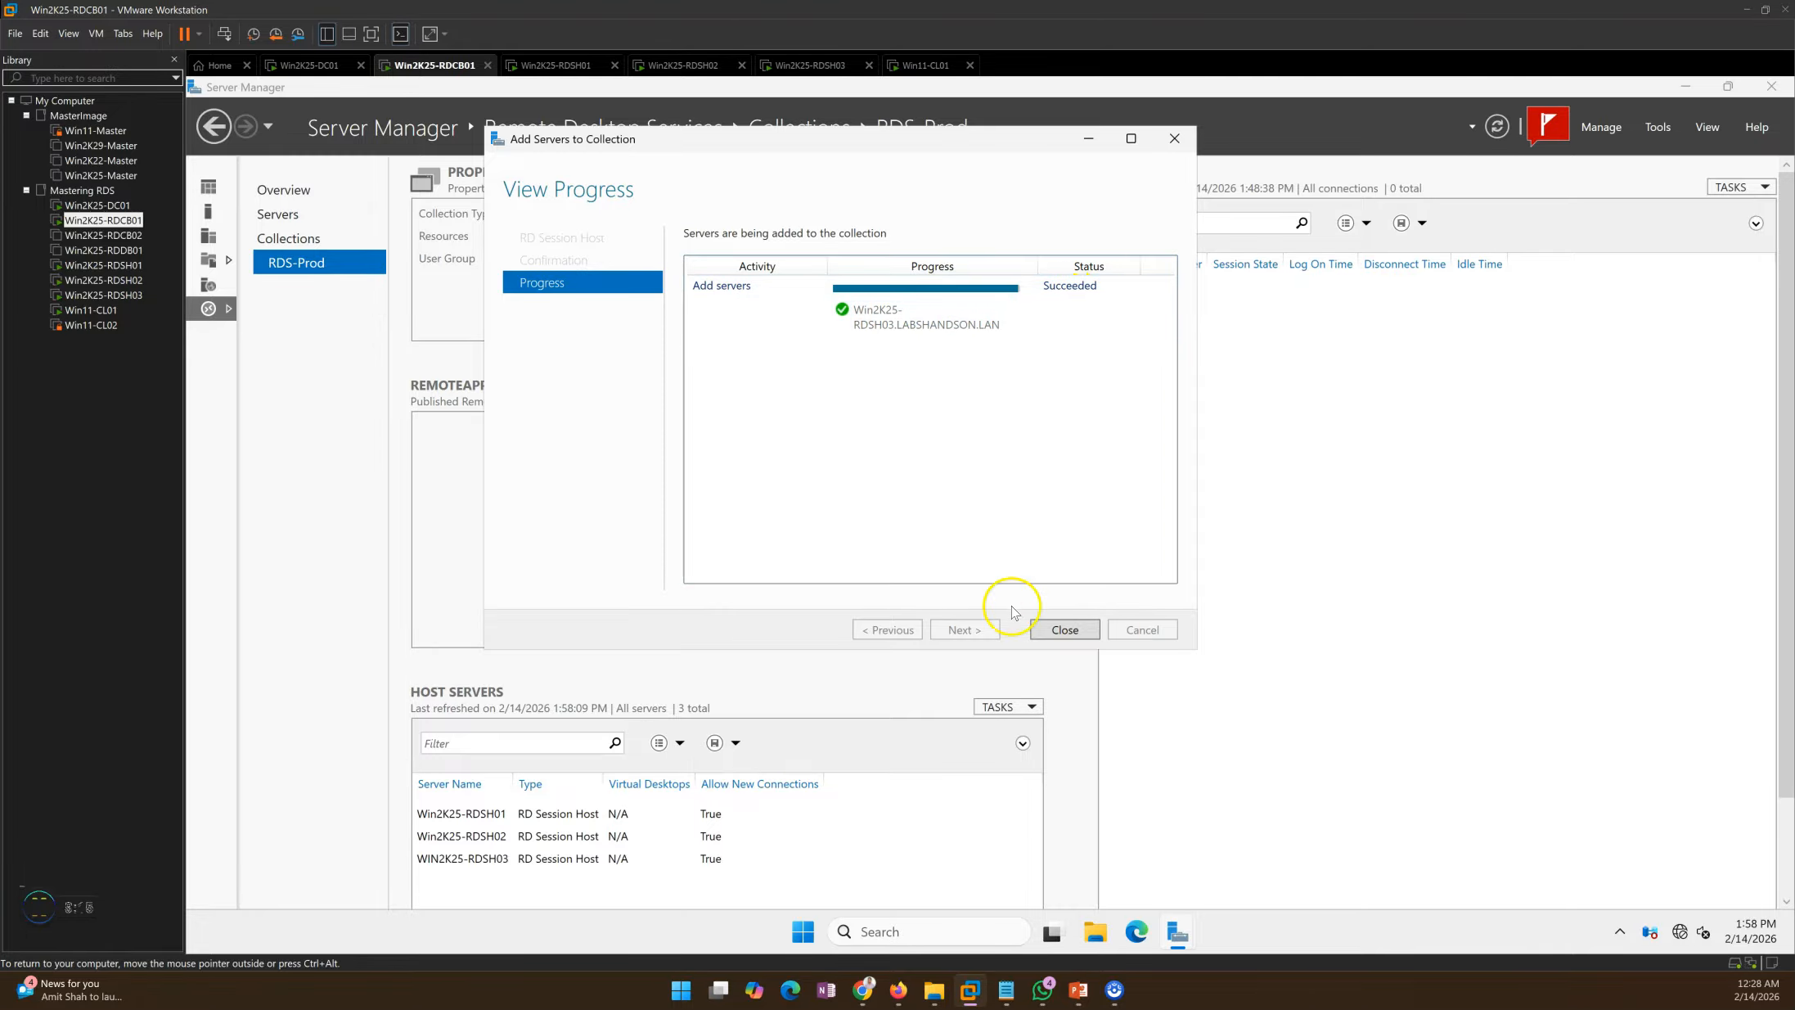
# Step: Set Win2K25-RDSH01 and Win2K25-RDSH02 to 'Do not allow new connections', leaving WIN2K25-RDSH03 selected
pyautogui.click(1063, 630)
pyautogui.rightClick(624, 814)
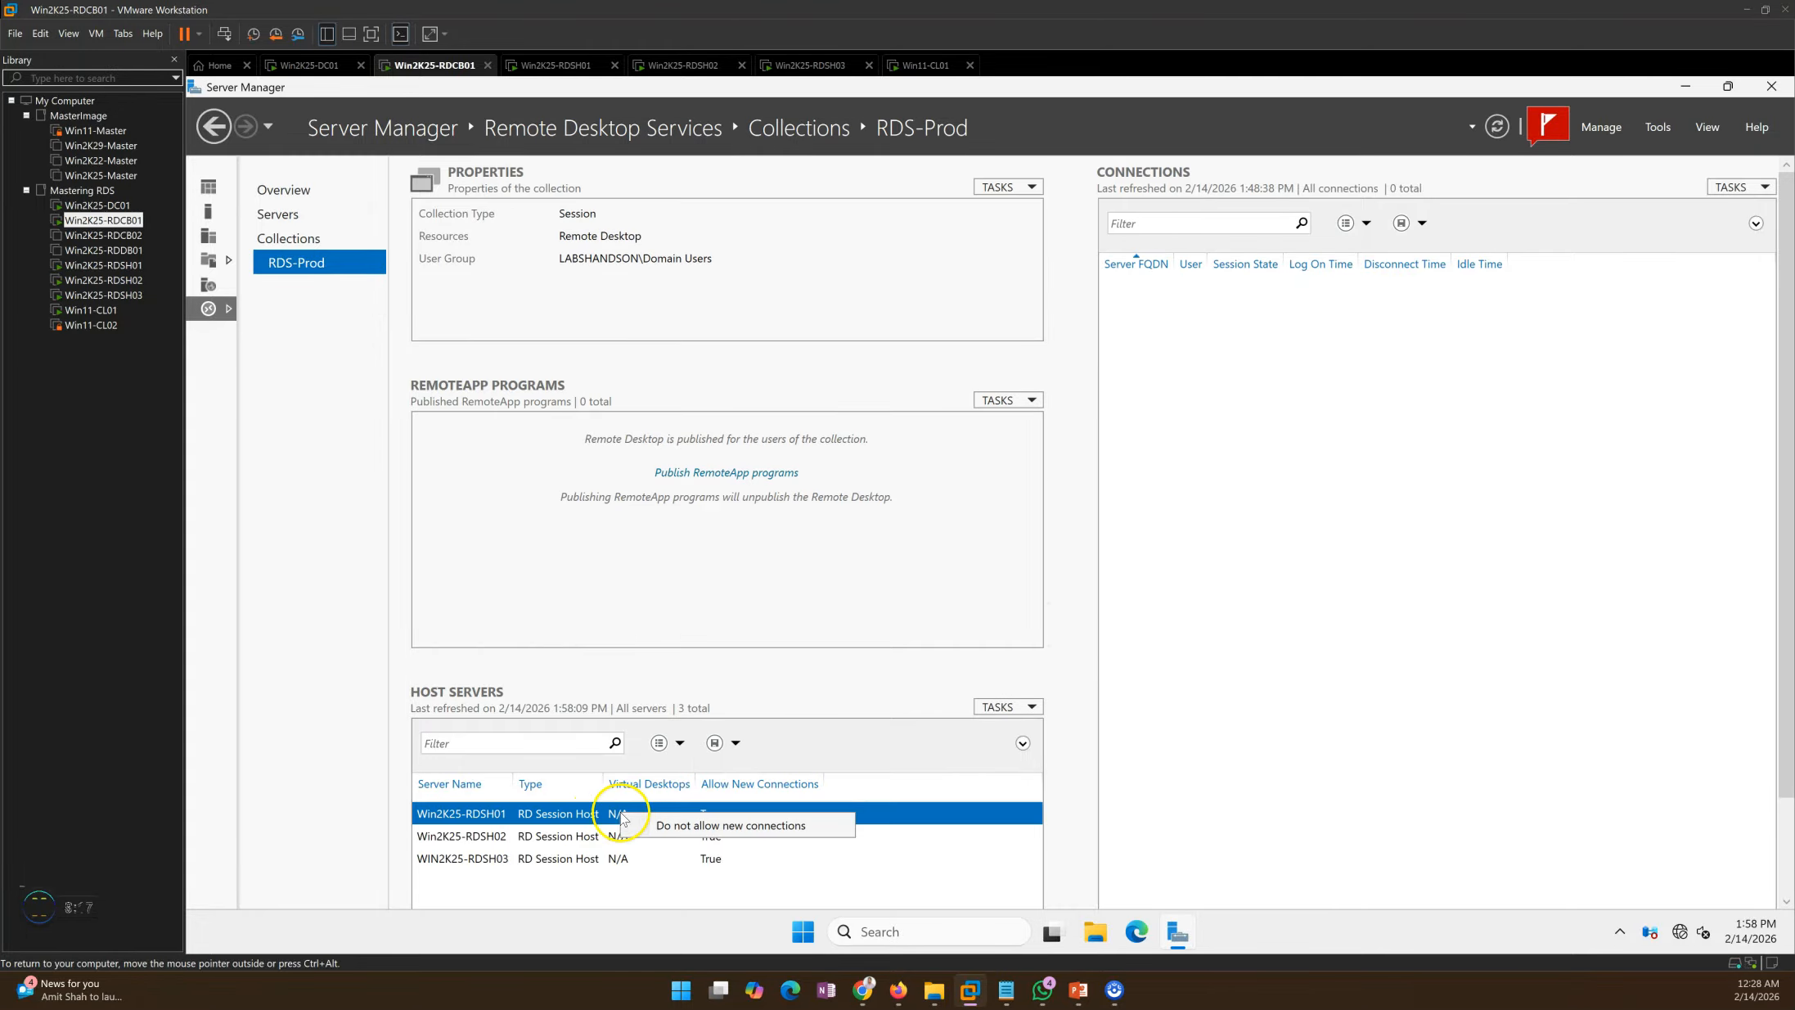
pyautogui.click(700, 826)
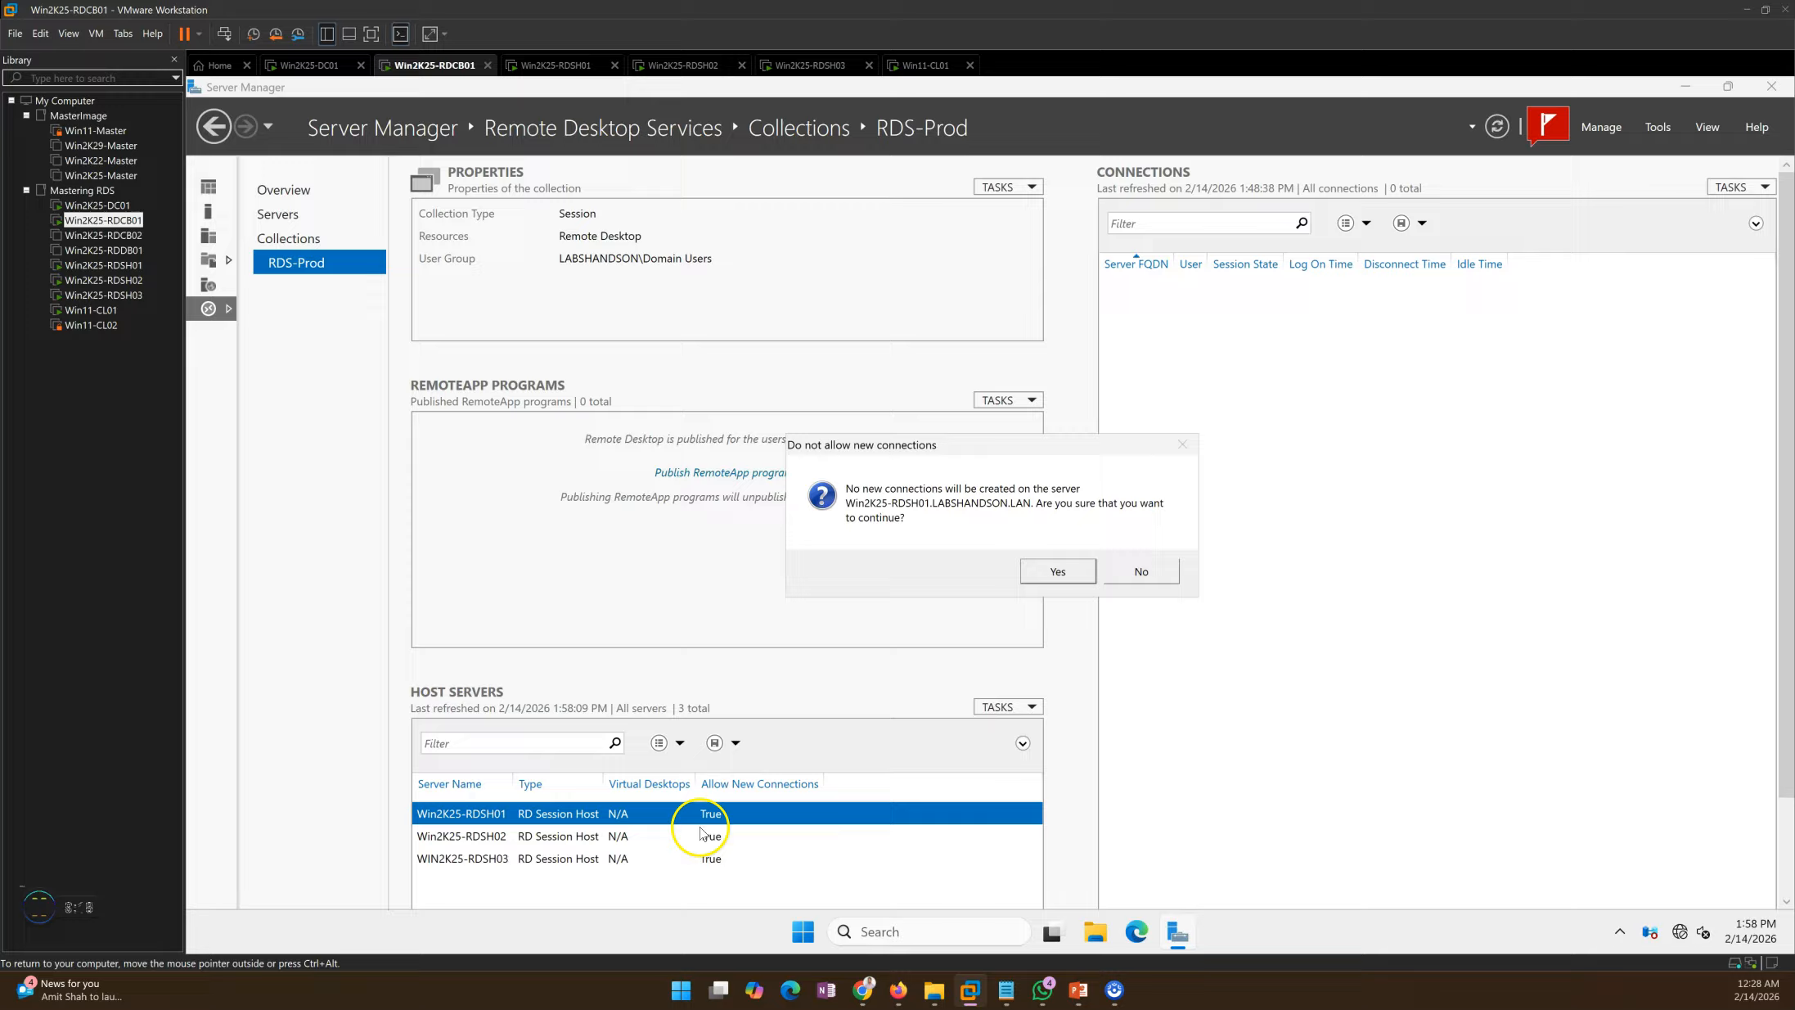
pyautogui.click(1064, 571)
pyautogui.click(601, 836)
pyautogui.rightClick(632, 836)
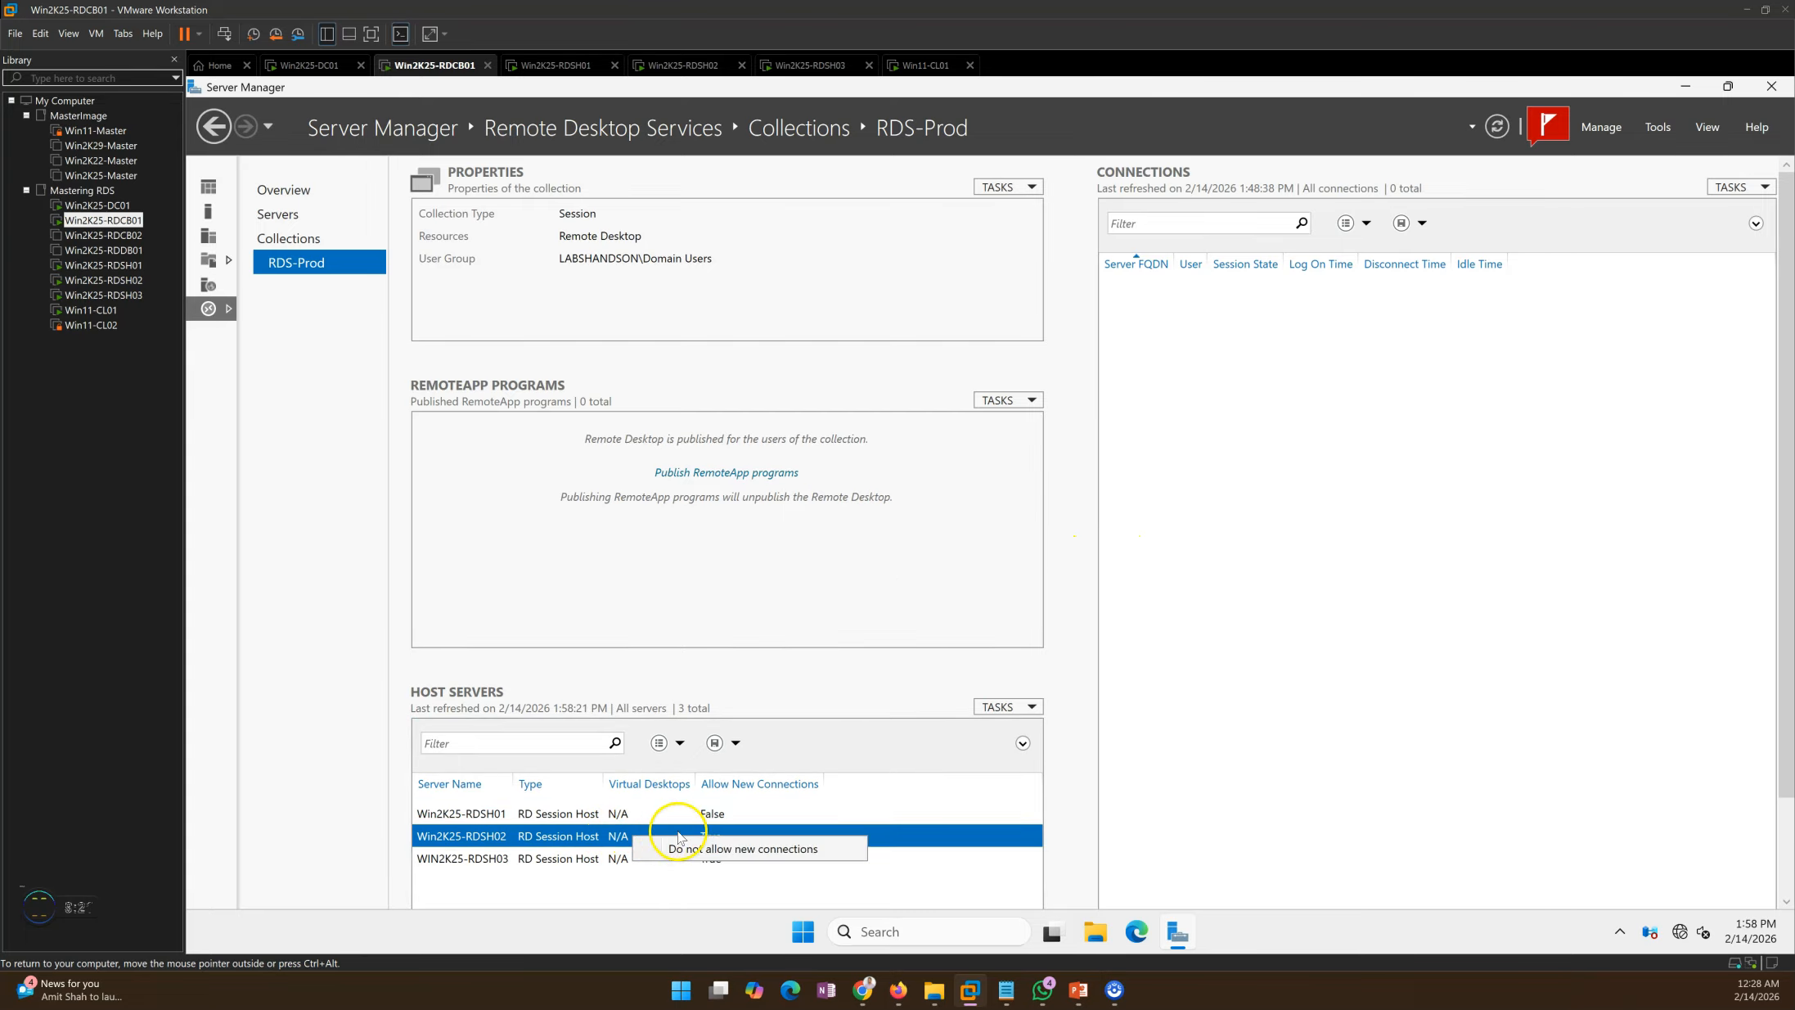
pyautogui.click(689, 849)
pyautogui.click(1064, 572)
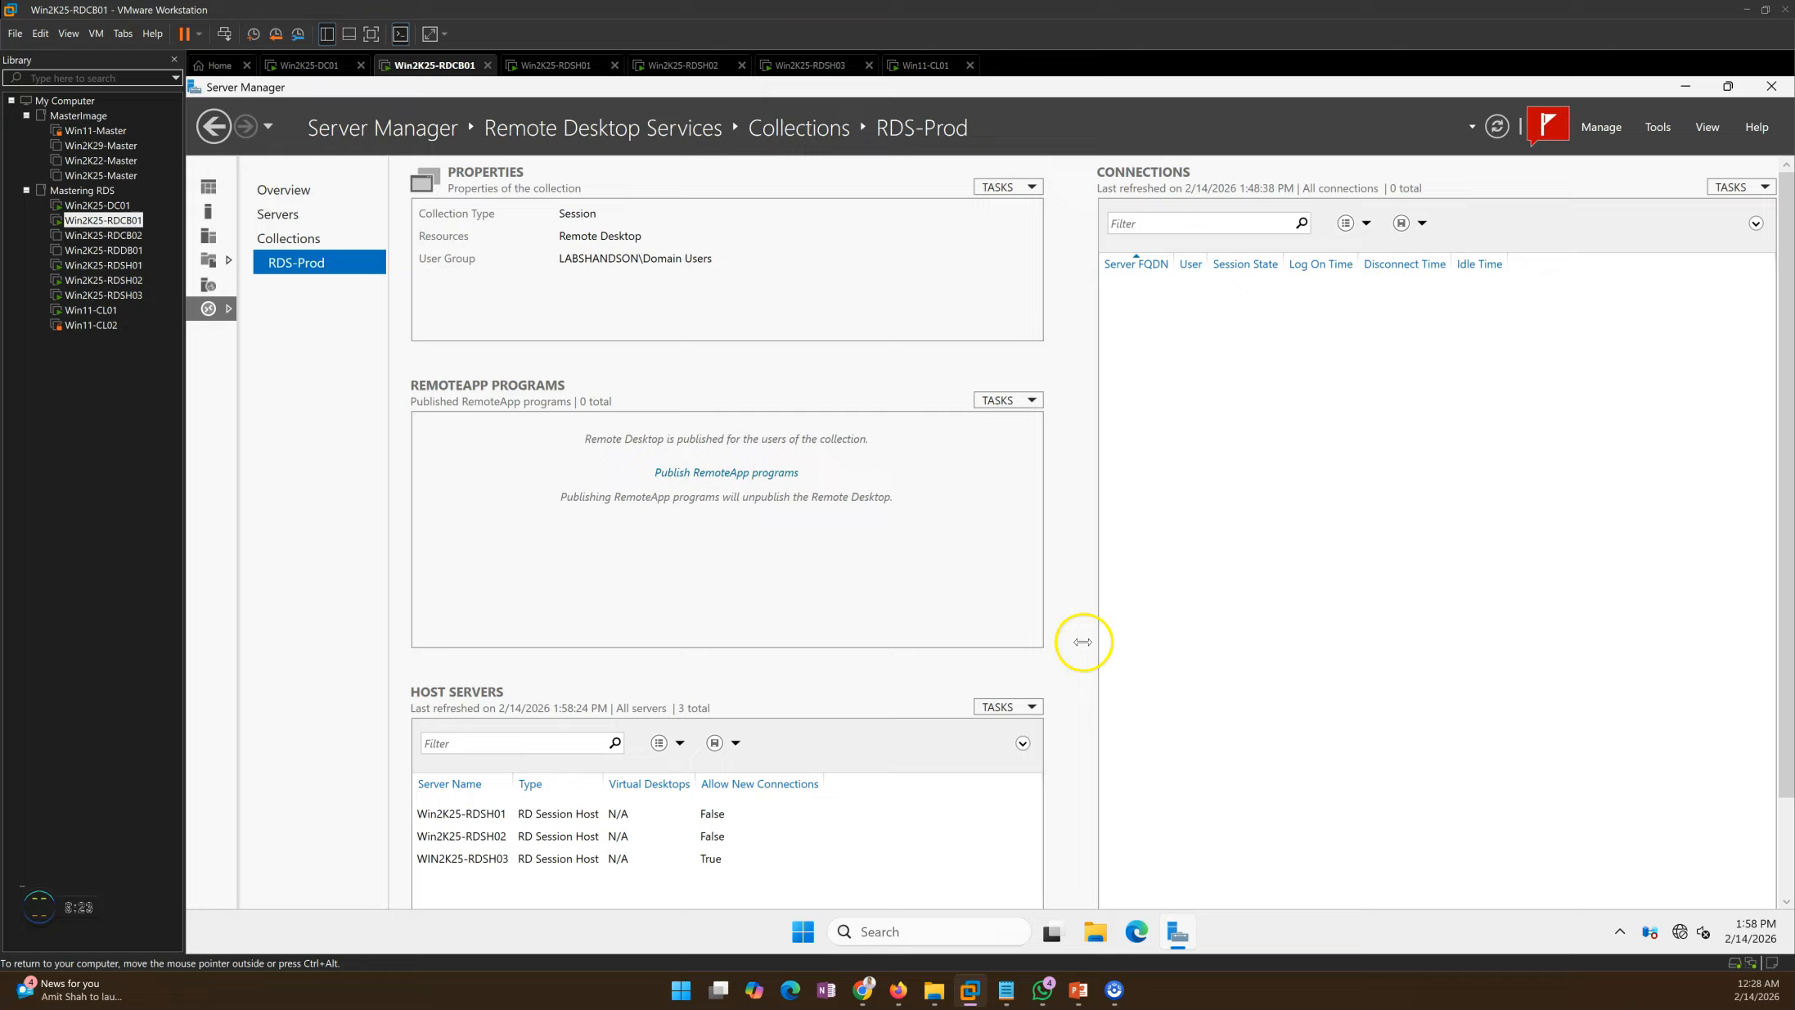
pyautogui.click(647, 858)
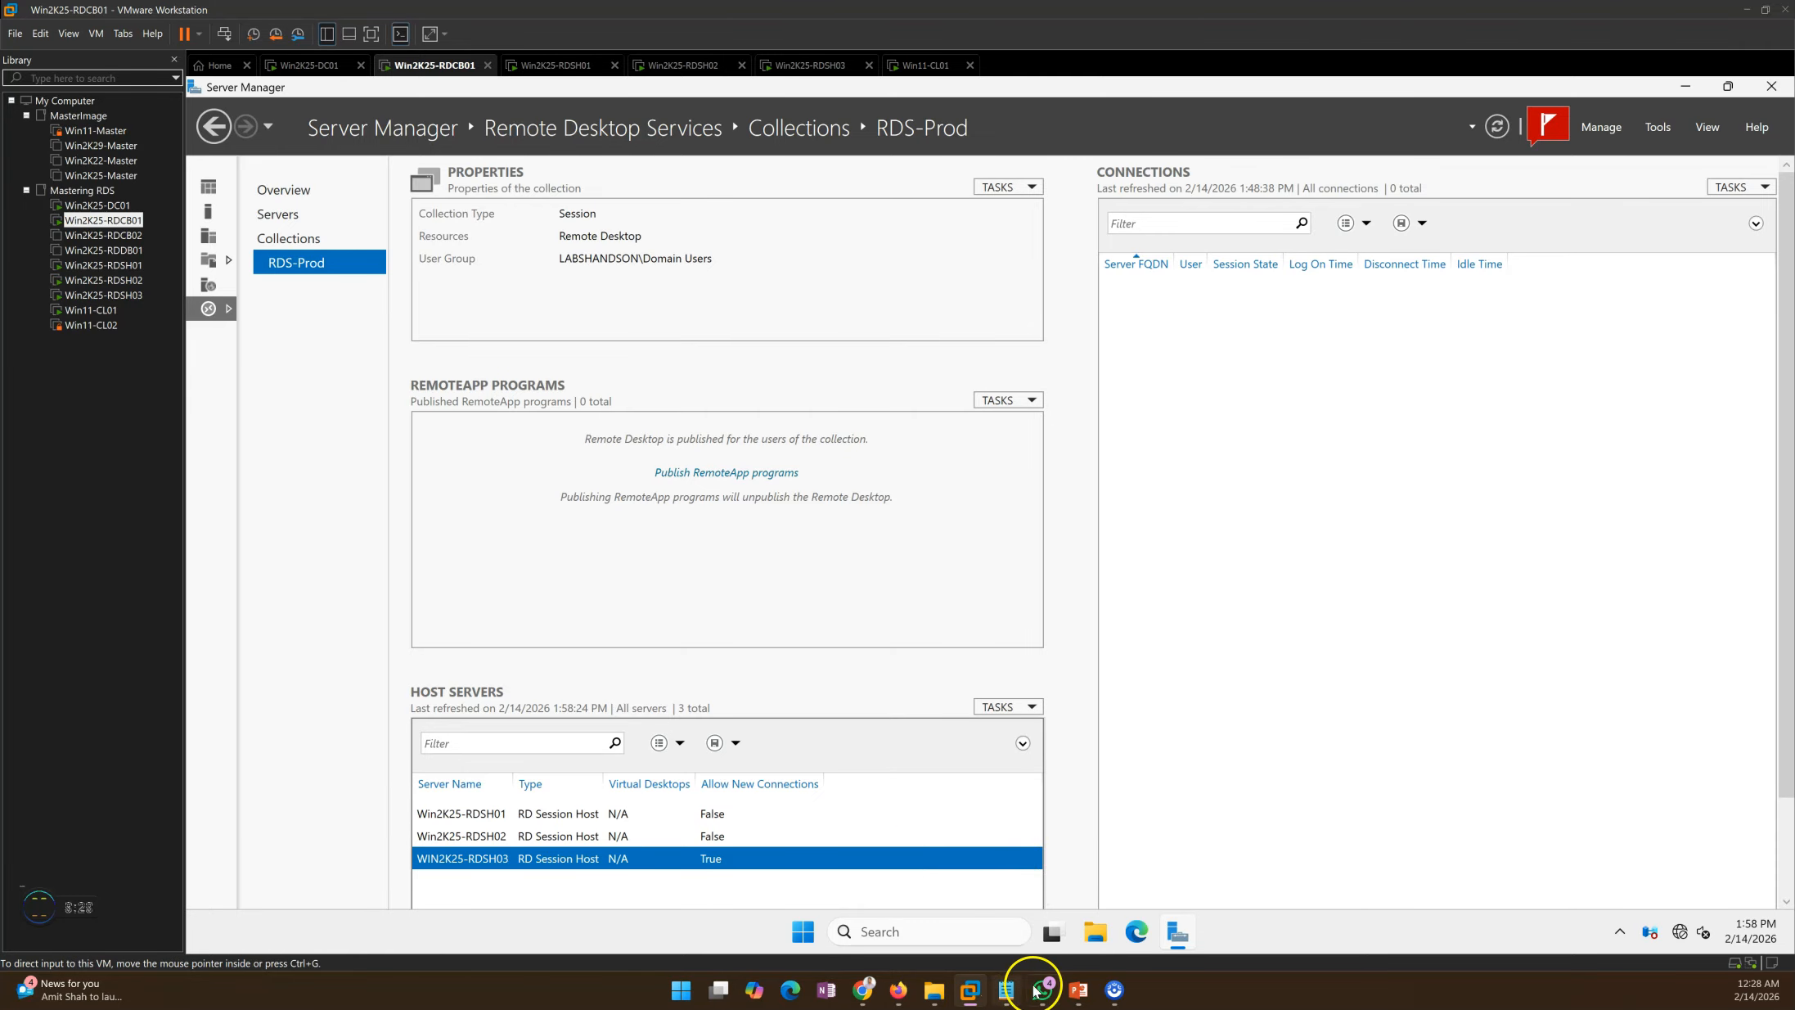
# Step: Show the deployment steps slide, then switch to the Win11-CL01 client machine
pyautogui.click(1079, 990)
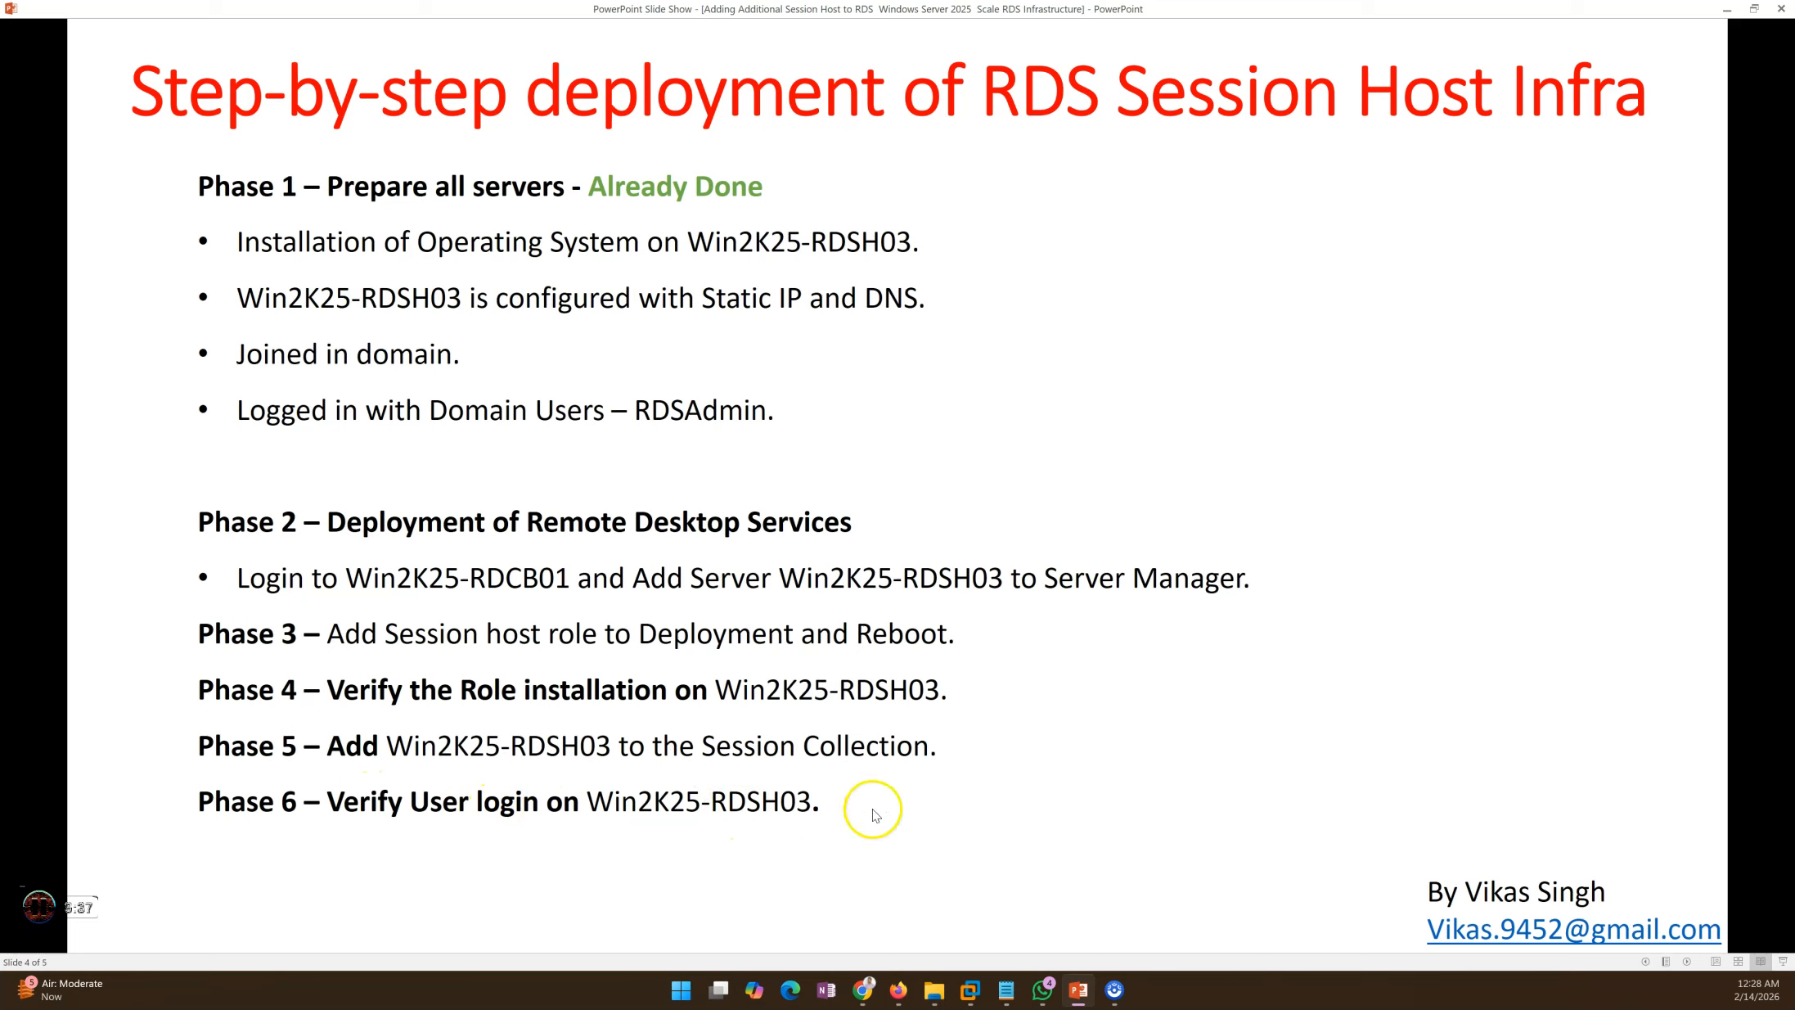
pyautogui.click(1079, 990)
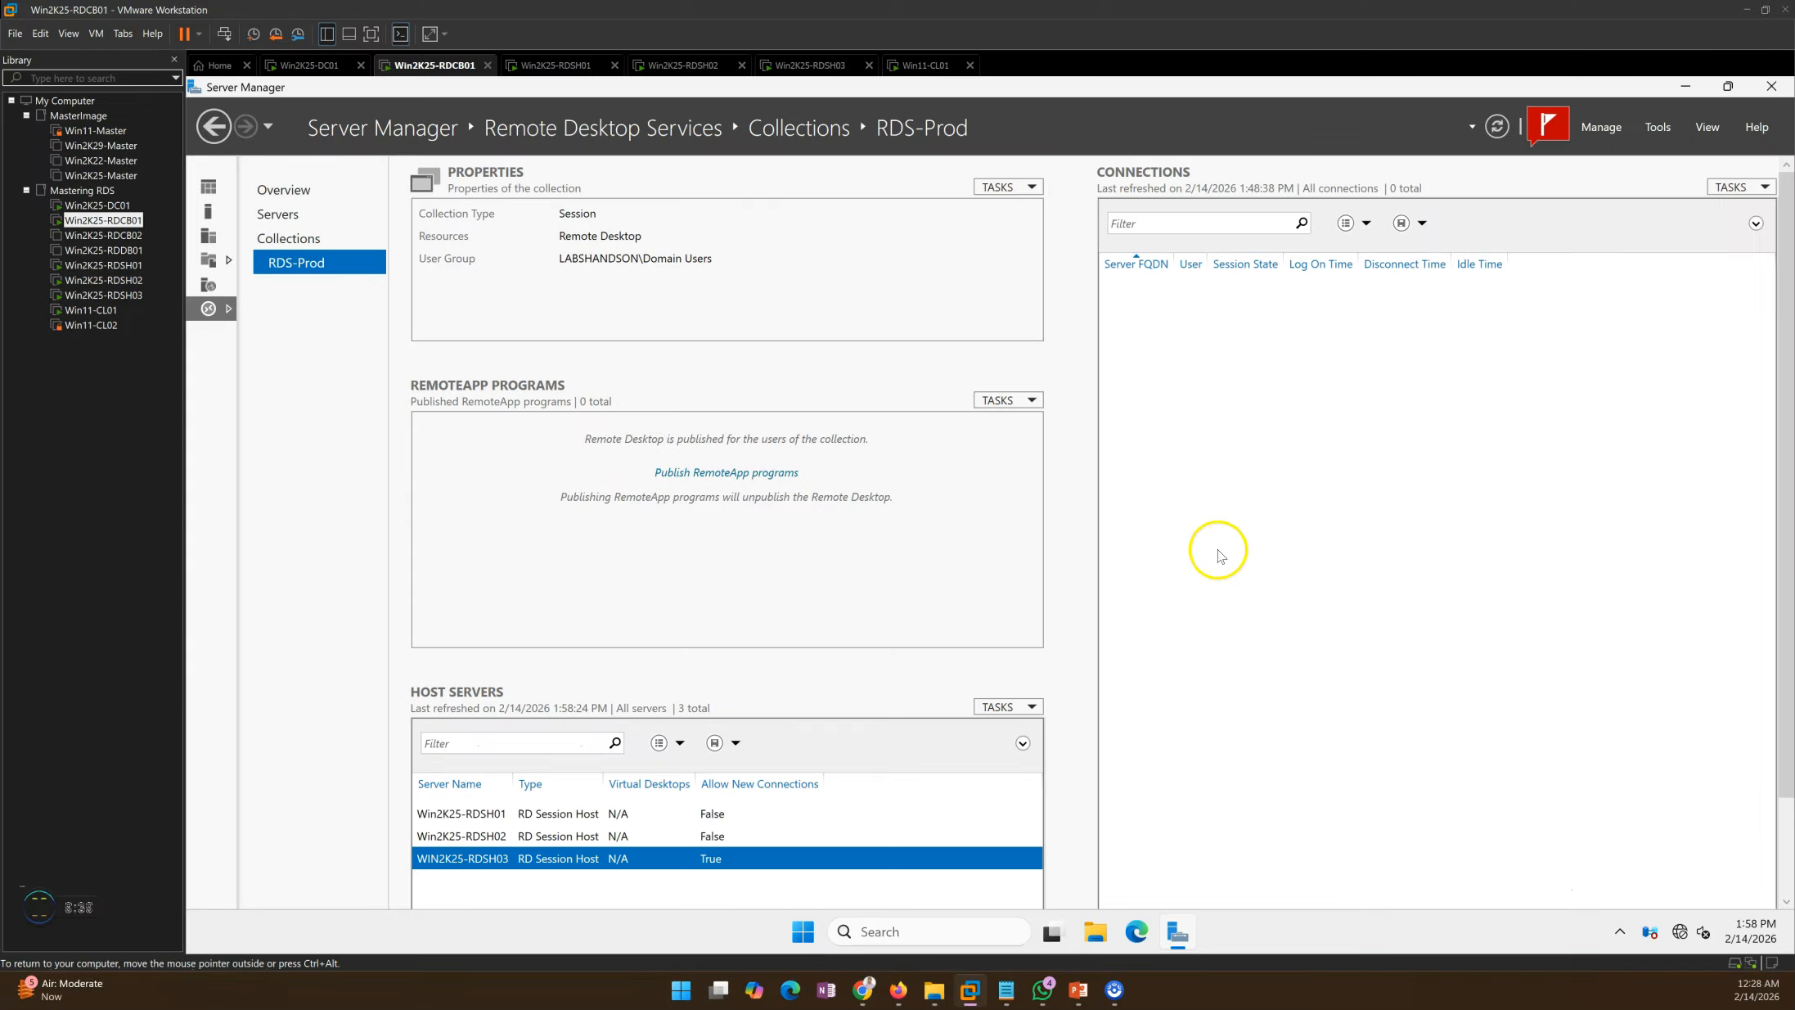
pyautogui.click(926, 66)
# Step: Sign in to Win11-CL01 as User01 by entering the account password
pyautogui.click(993, 647)
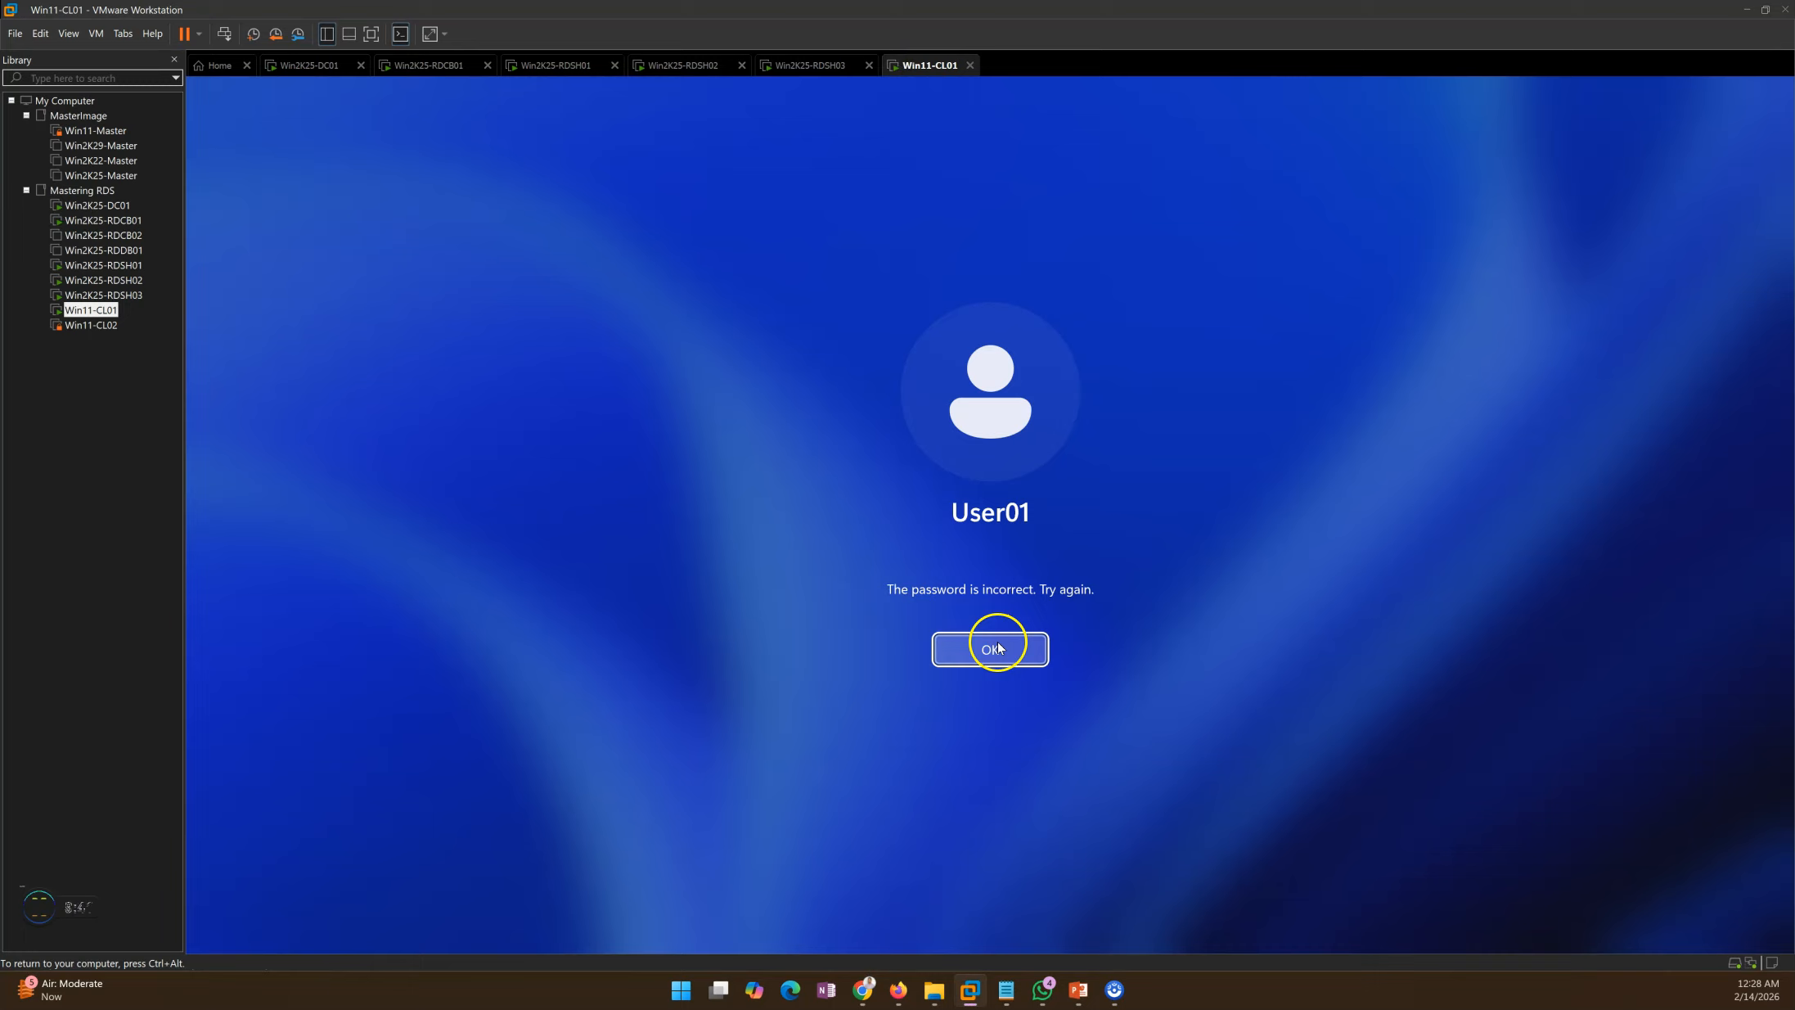
pyautogui.write('P@ssw0rd')
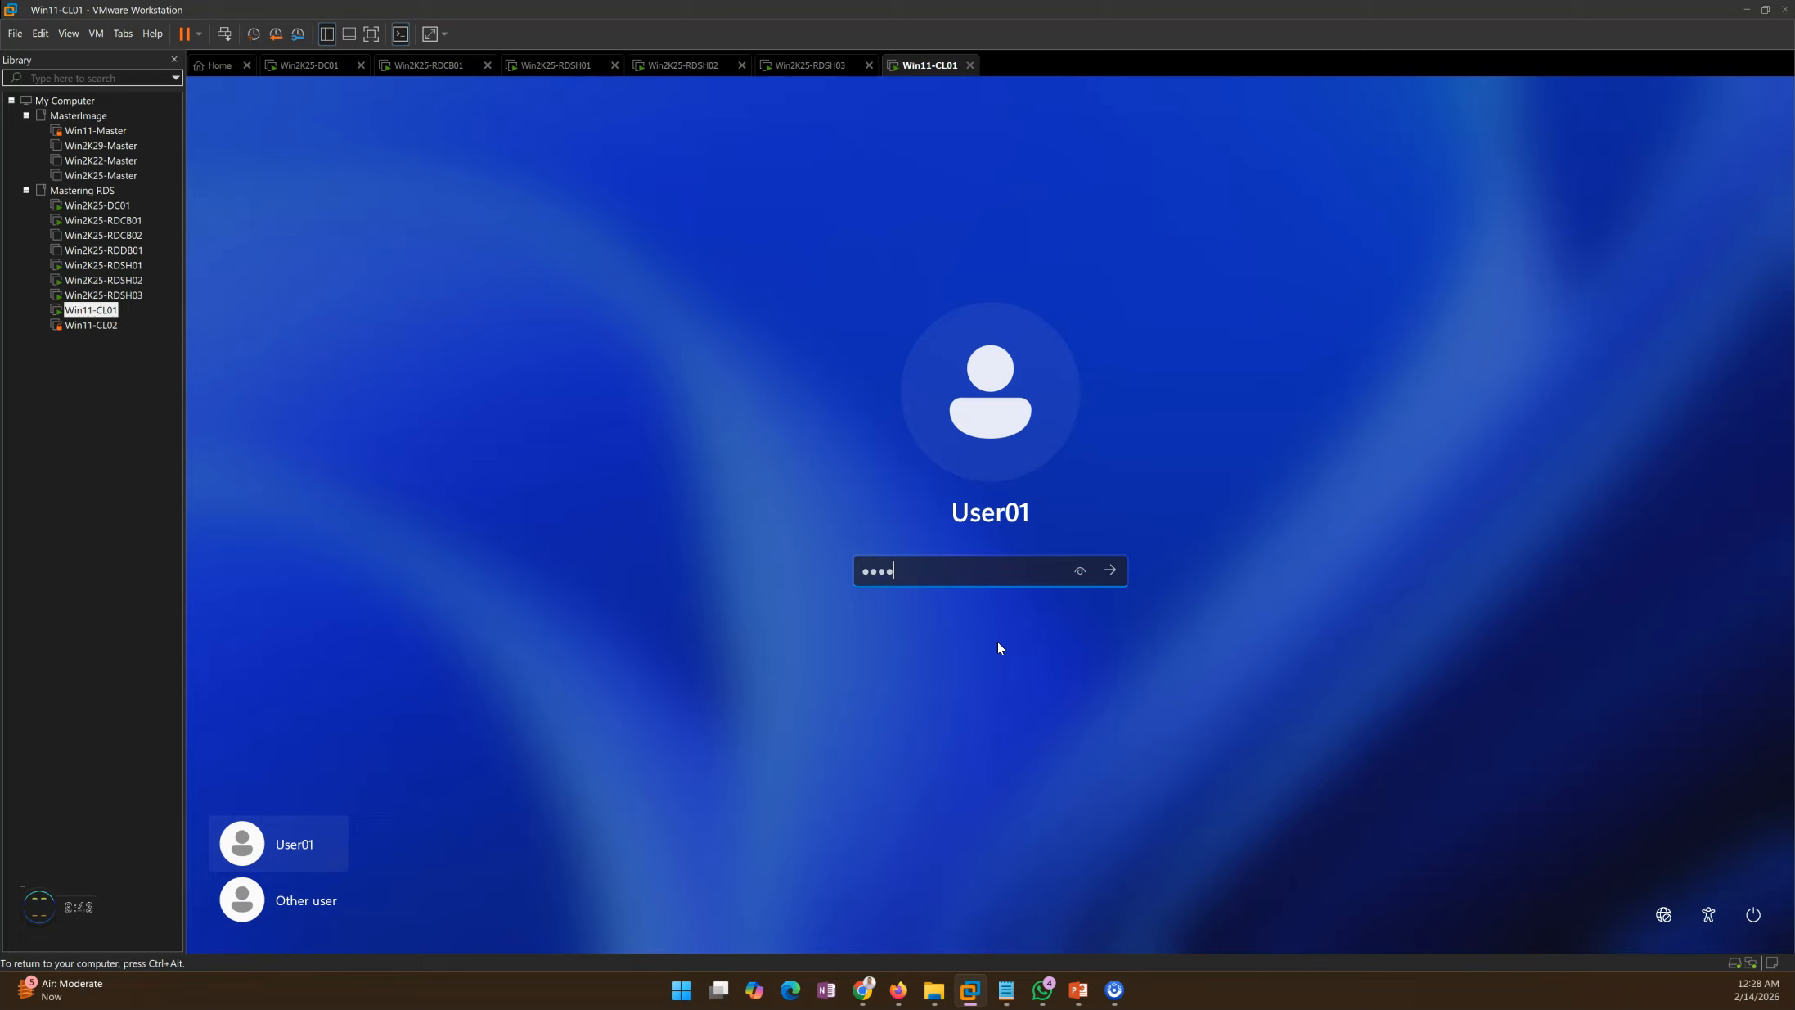
pyautogui.press('Return')
pyautogui.hotkey('ctrl', 'alt')
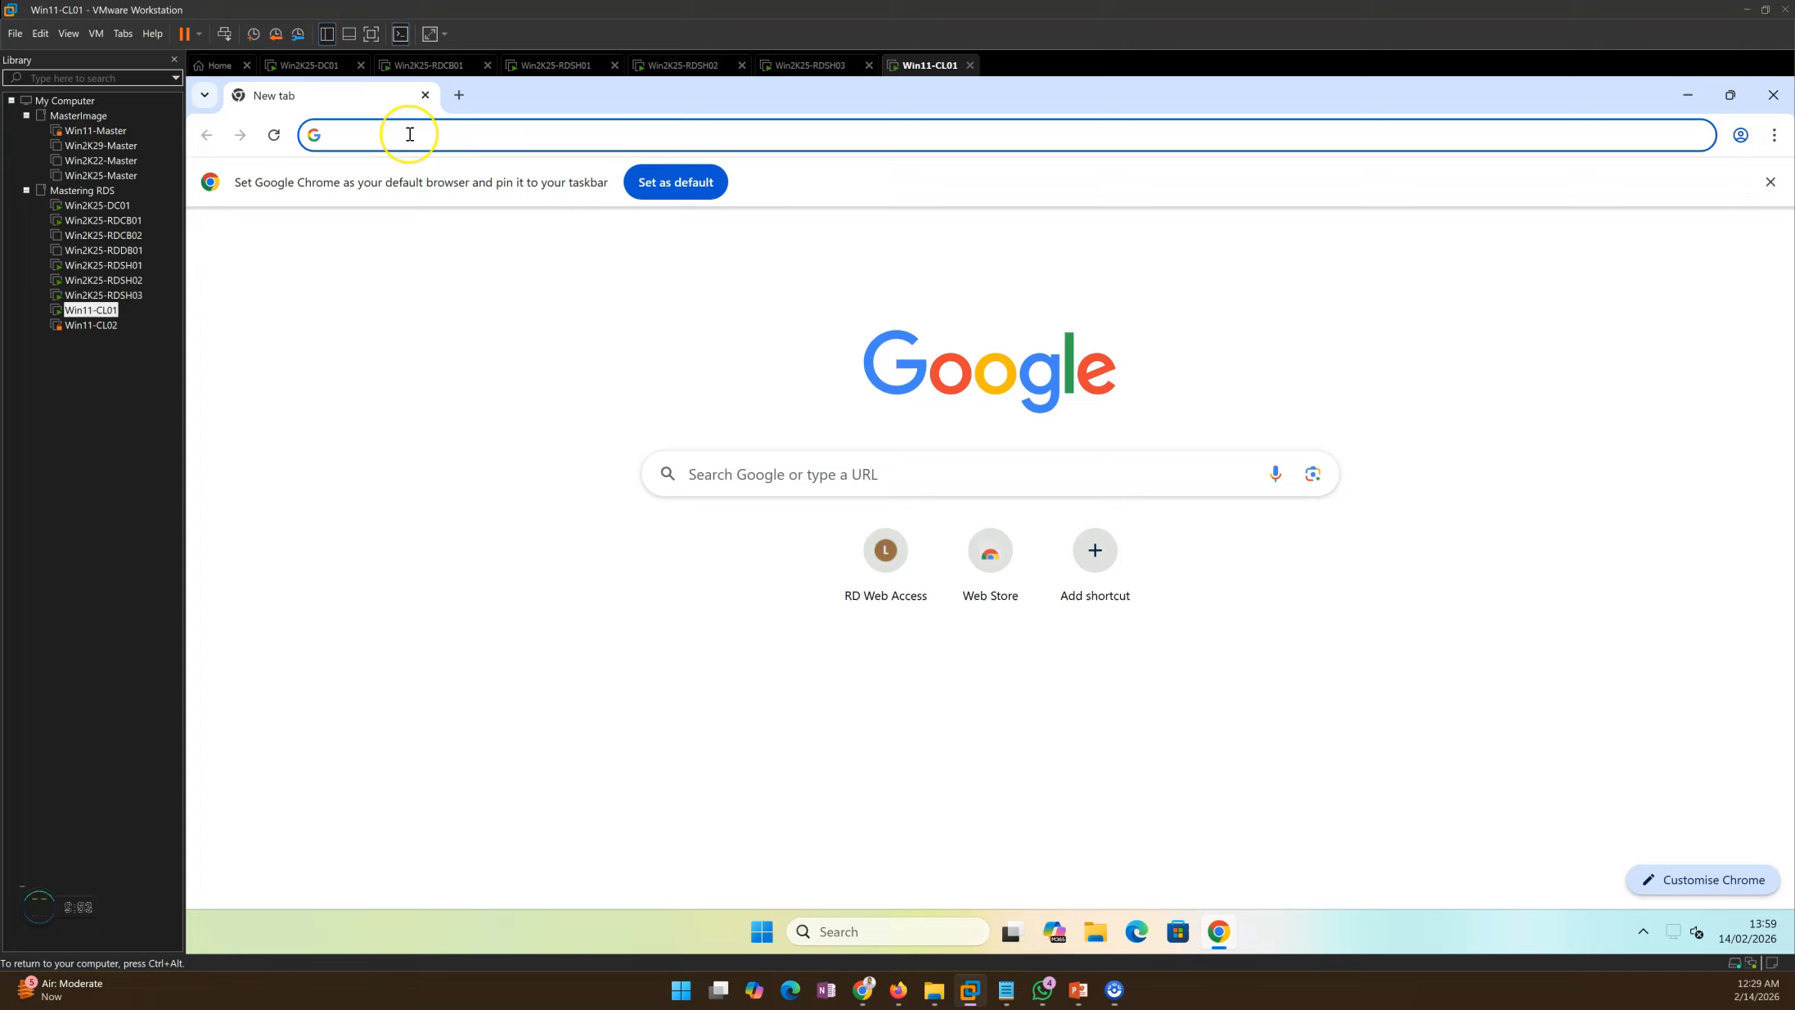
# Step: Reopen RD Web Access from Chrome history and launch the RDS-Prod desktop
pyautogui.hotkey('ctrl', 'h')
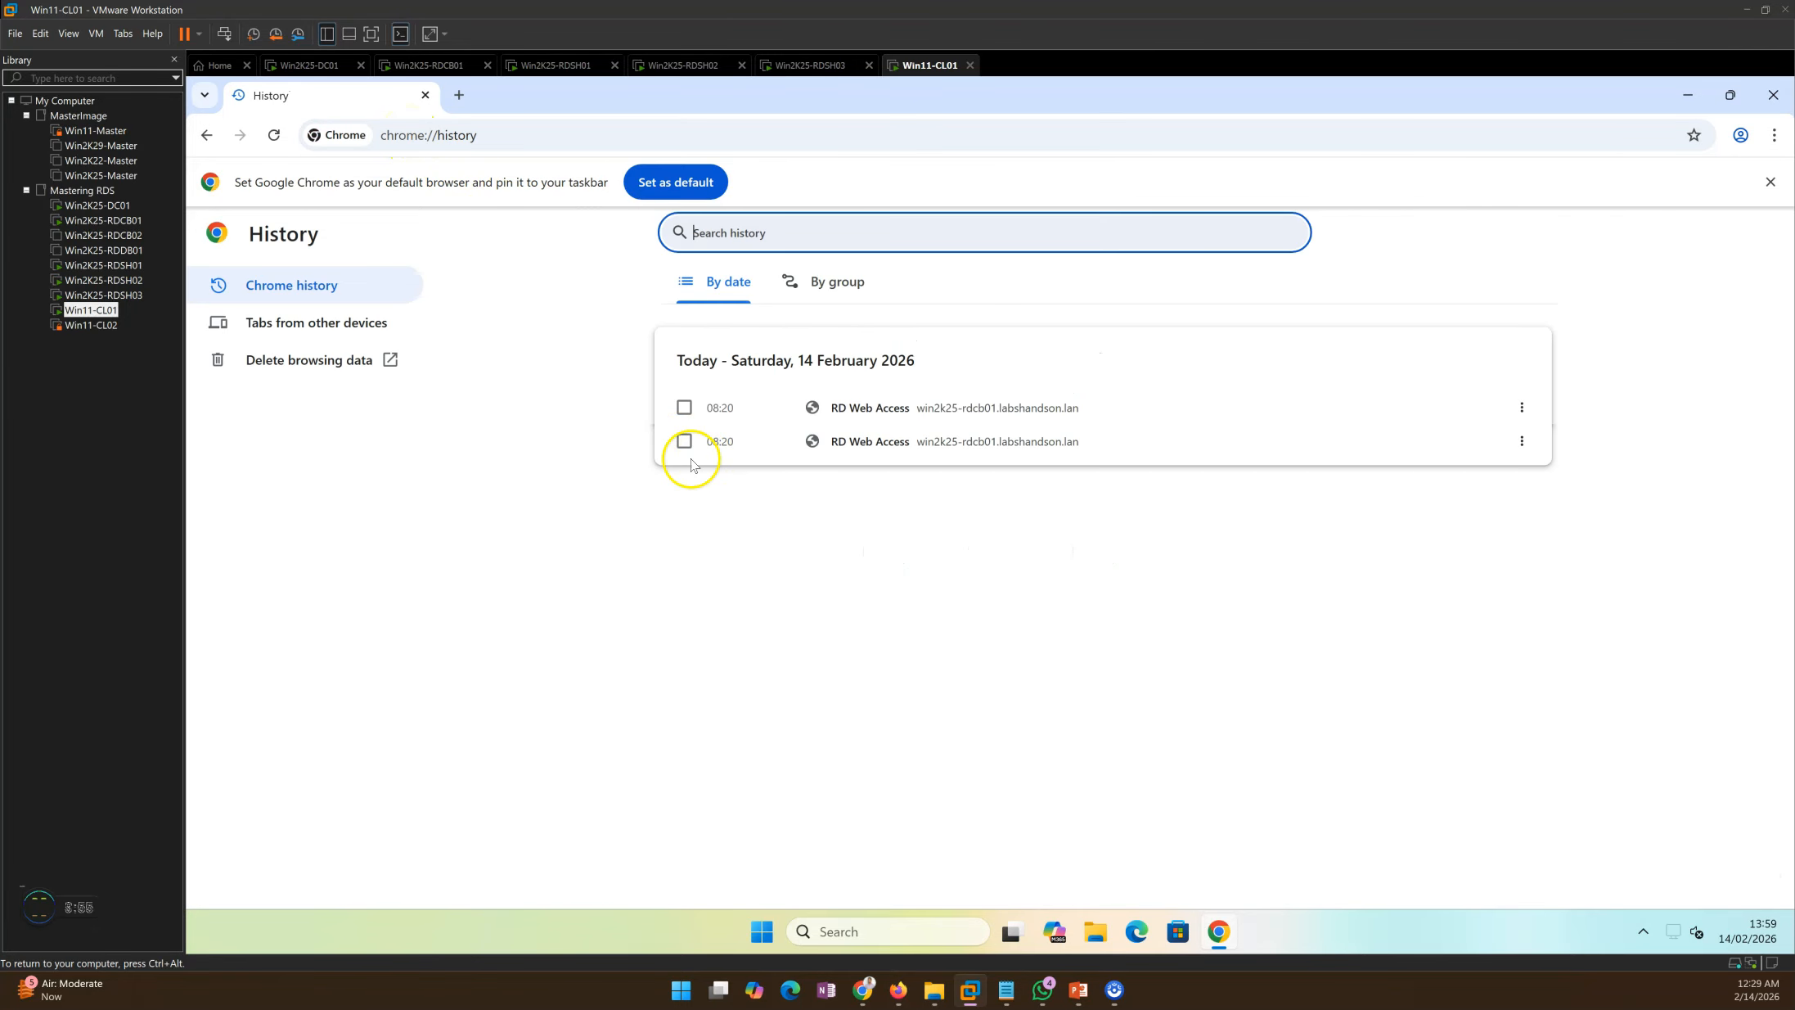
pyautogui.click(843, 415)
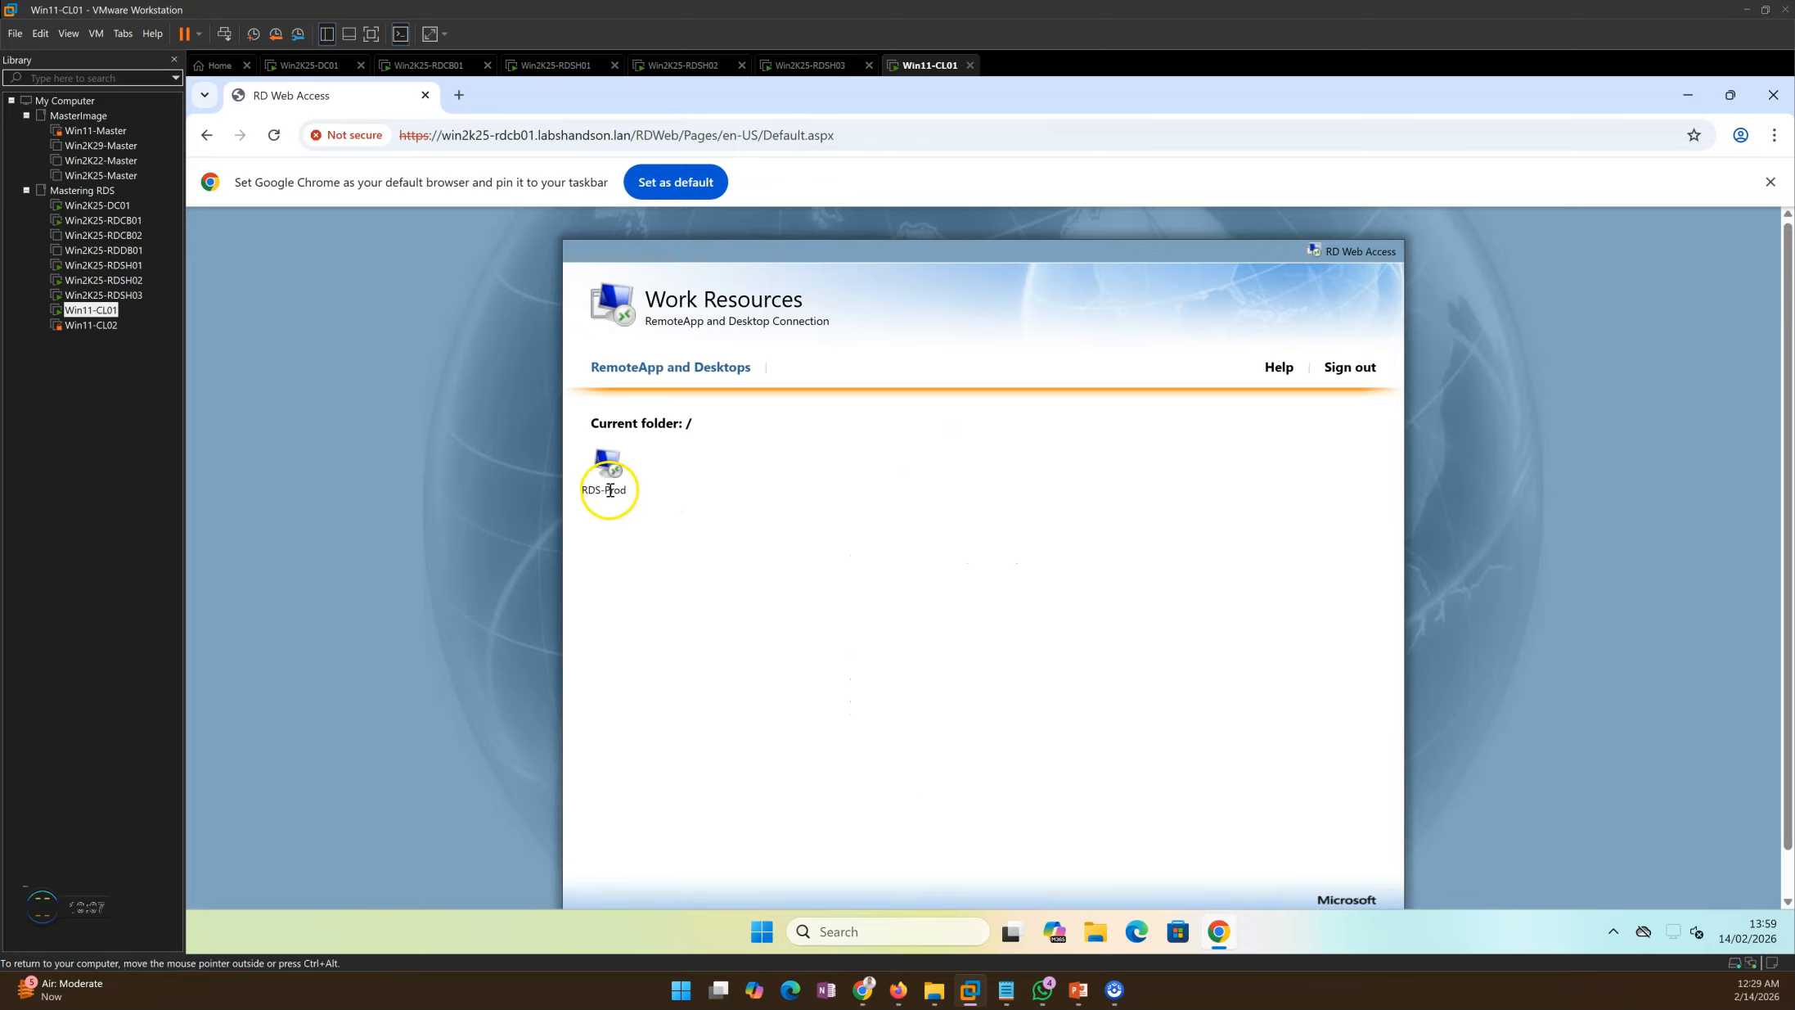
pyautogui.click(471, 67)
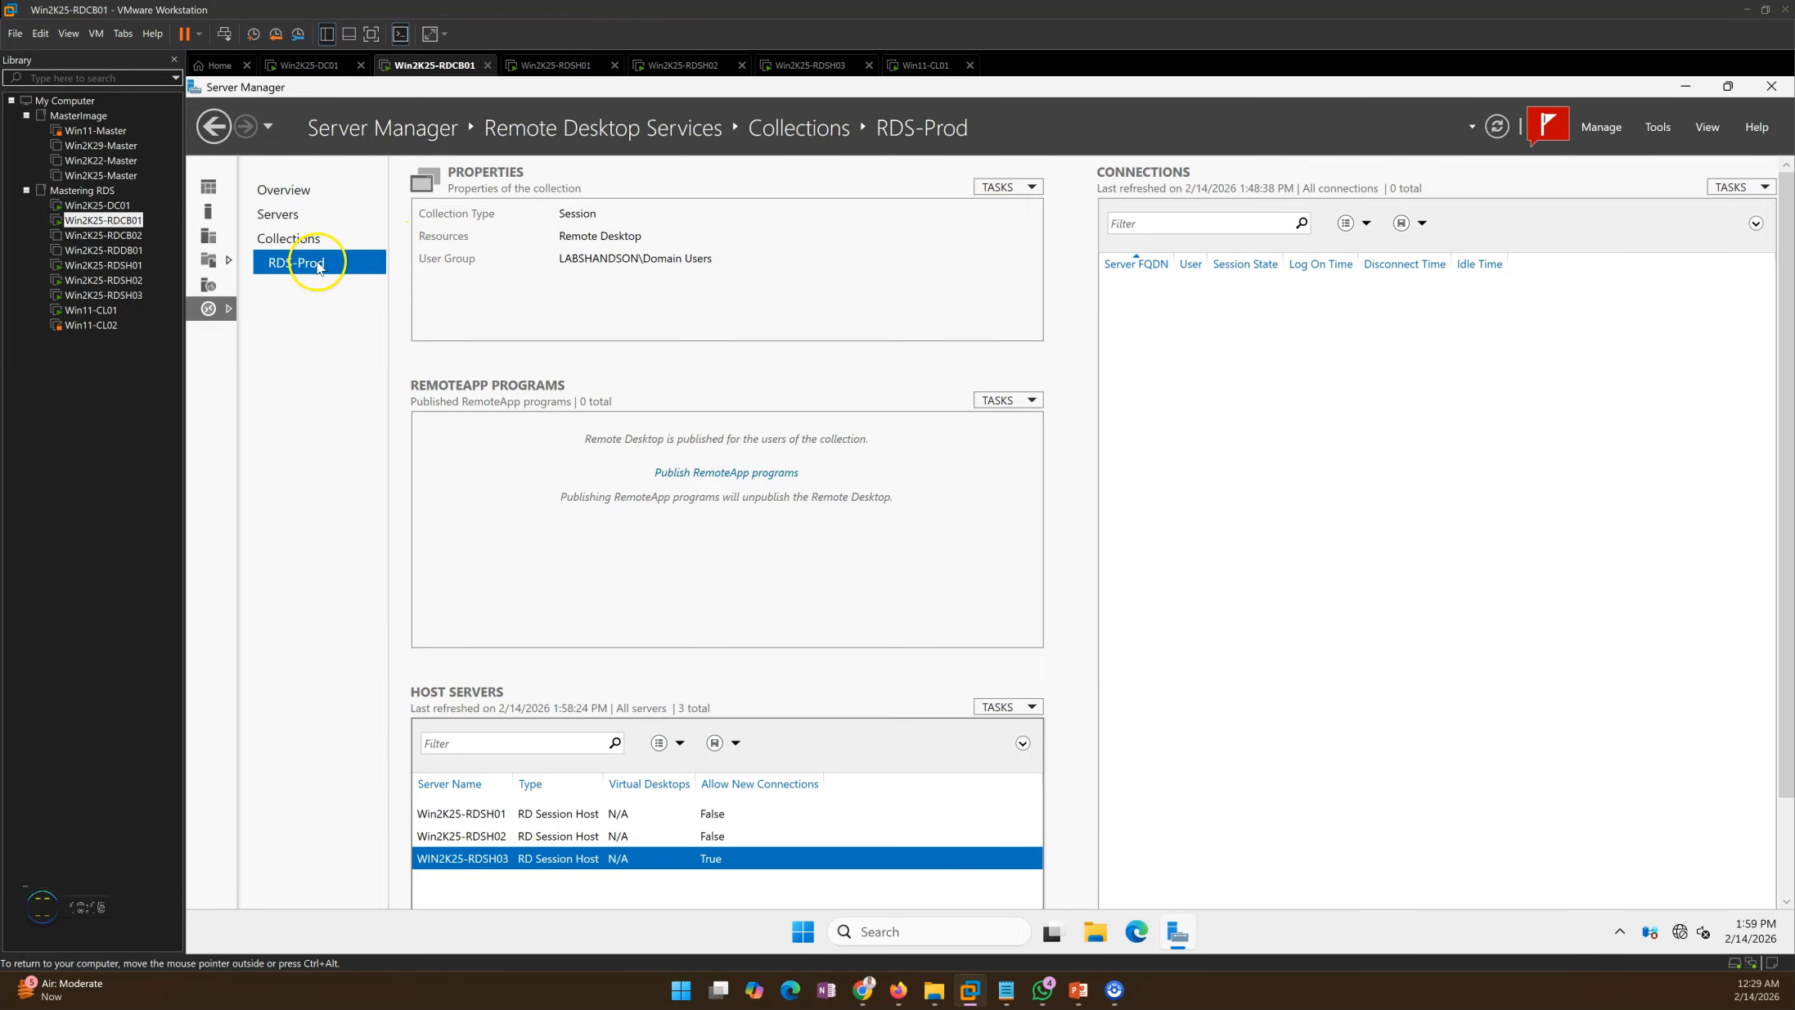
pyautogui.click(924, 69)
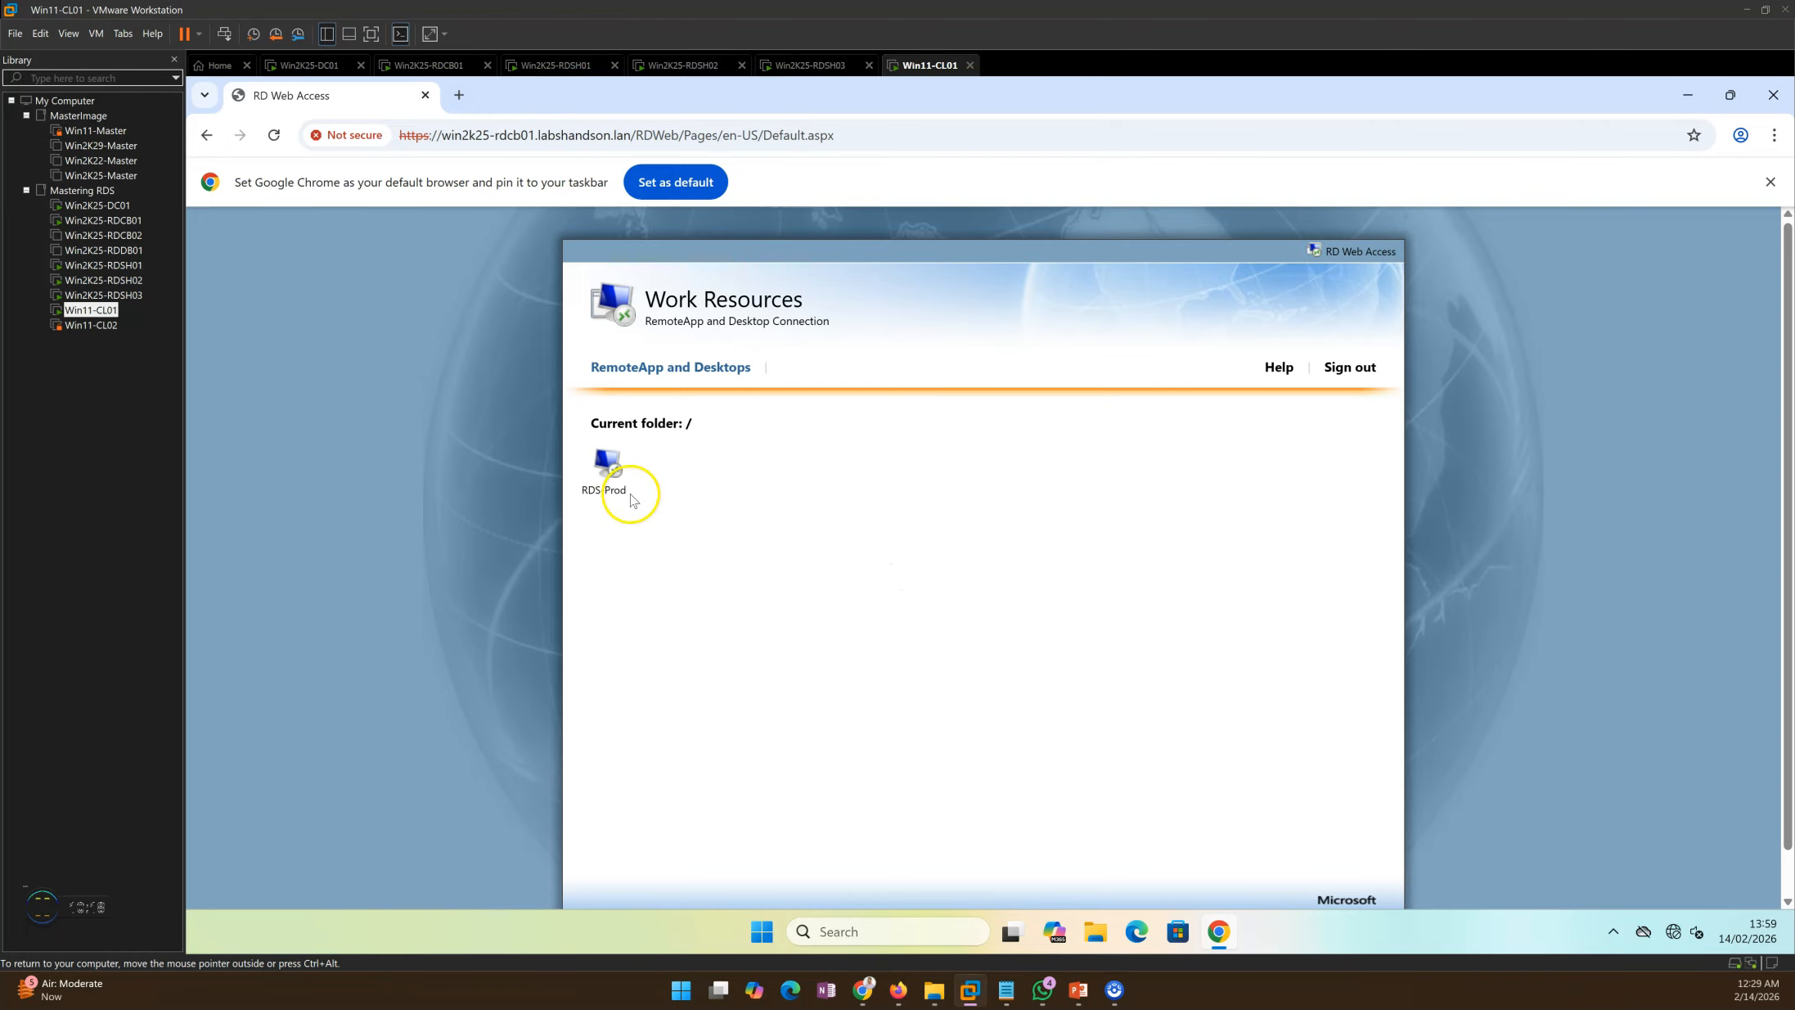
pyautogui.click(610, 470)
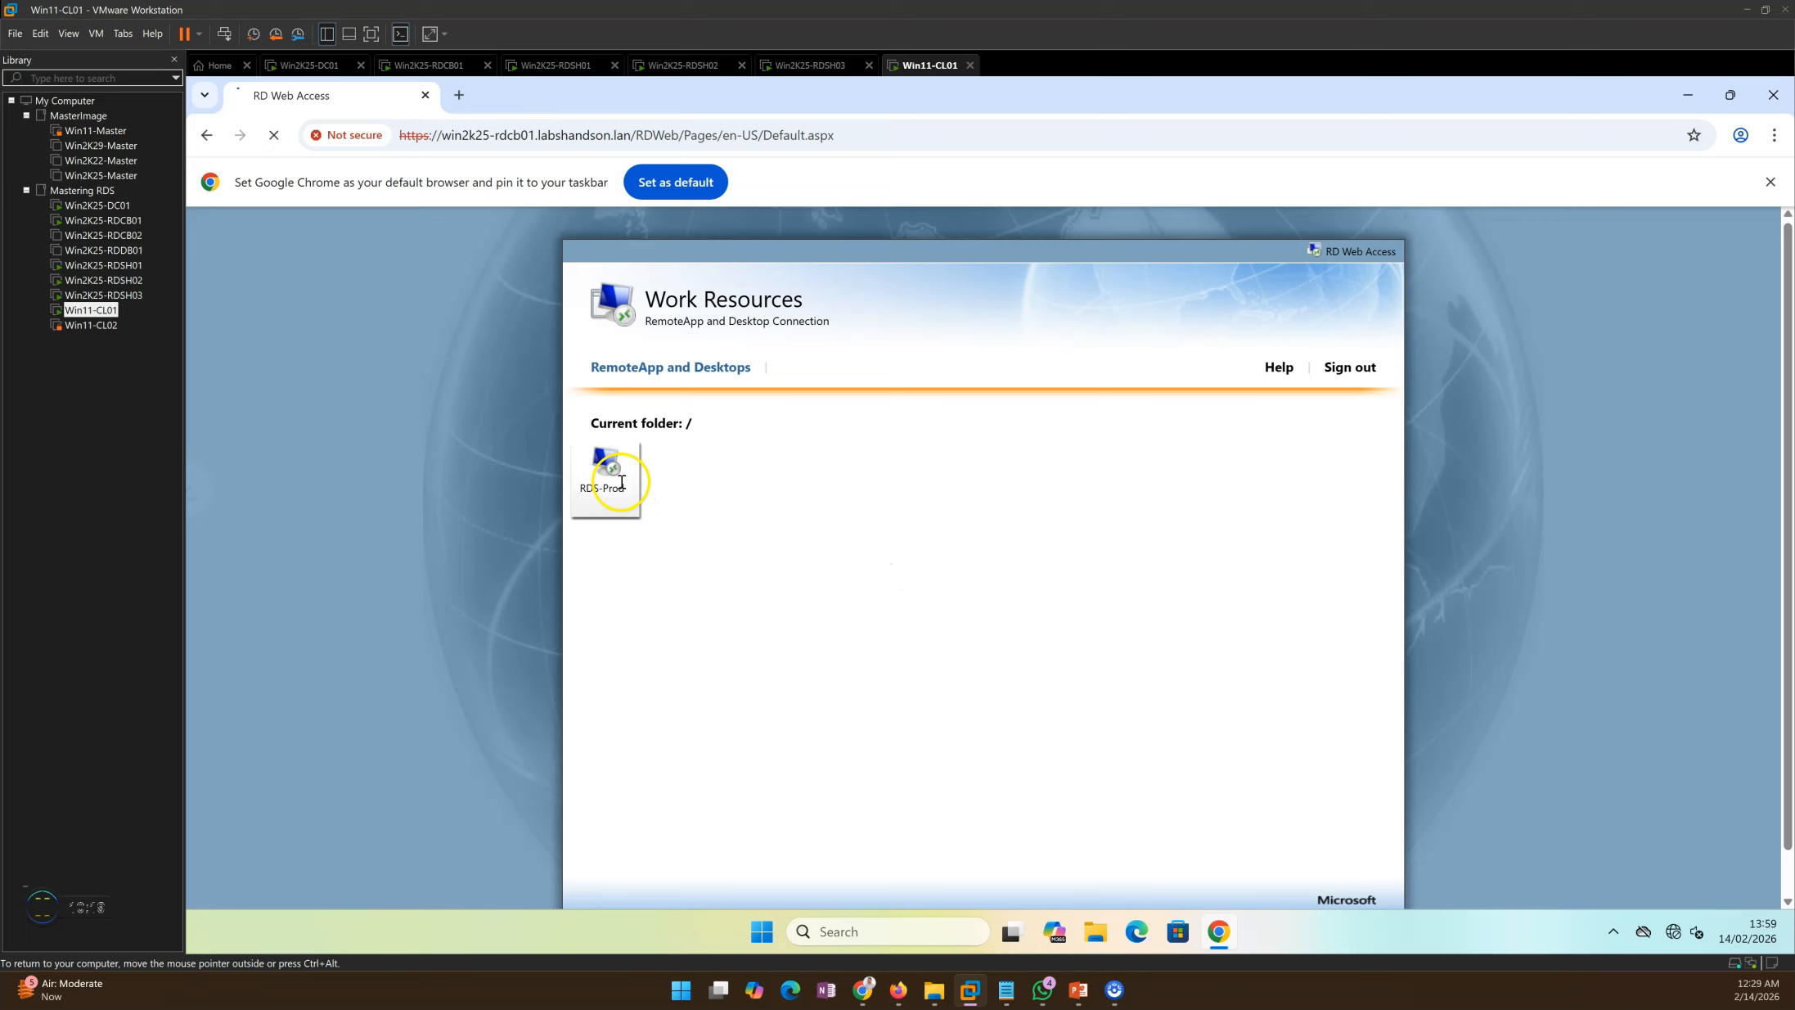
# Step: Open the downloaded cpub-RDS-Prod-RDS-Prod-CmsRdsh.rdp file from Chrome's download history
pyautogui.click(1707, 135)
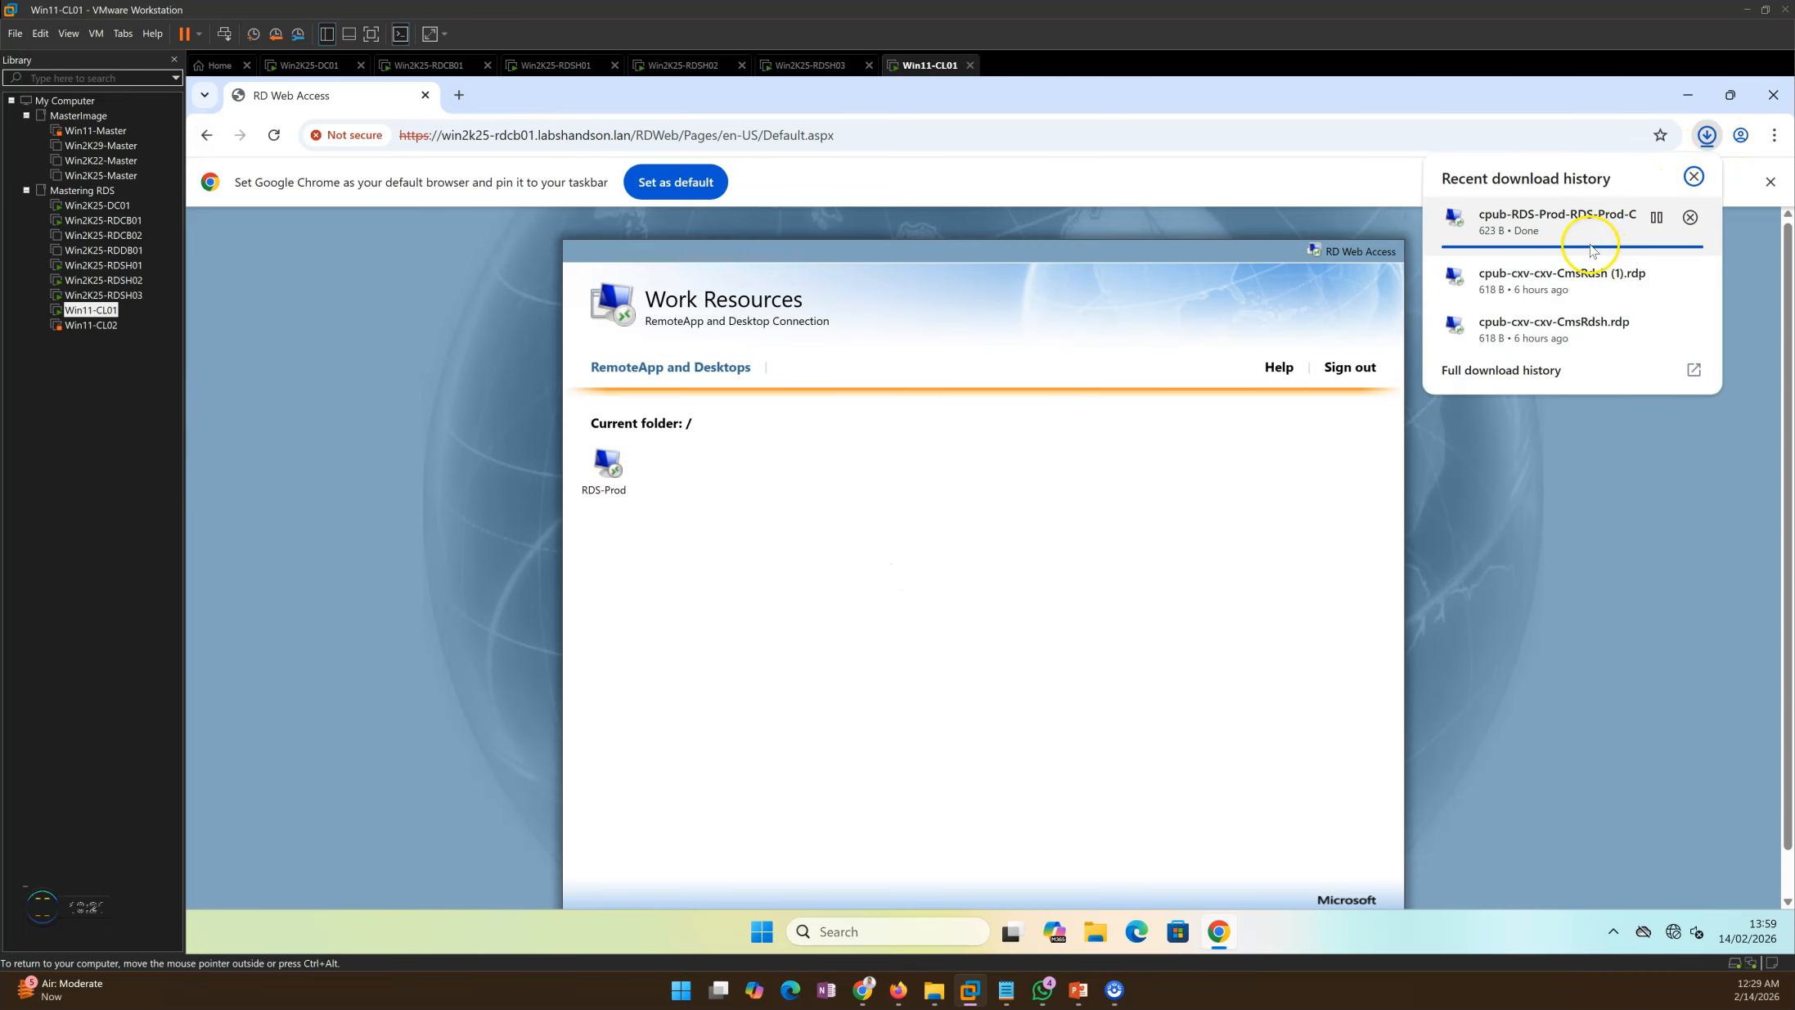
pyautogui.click(1539, 370)
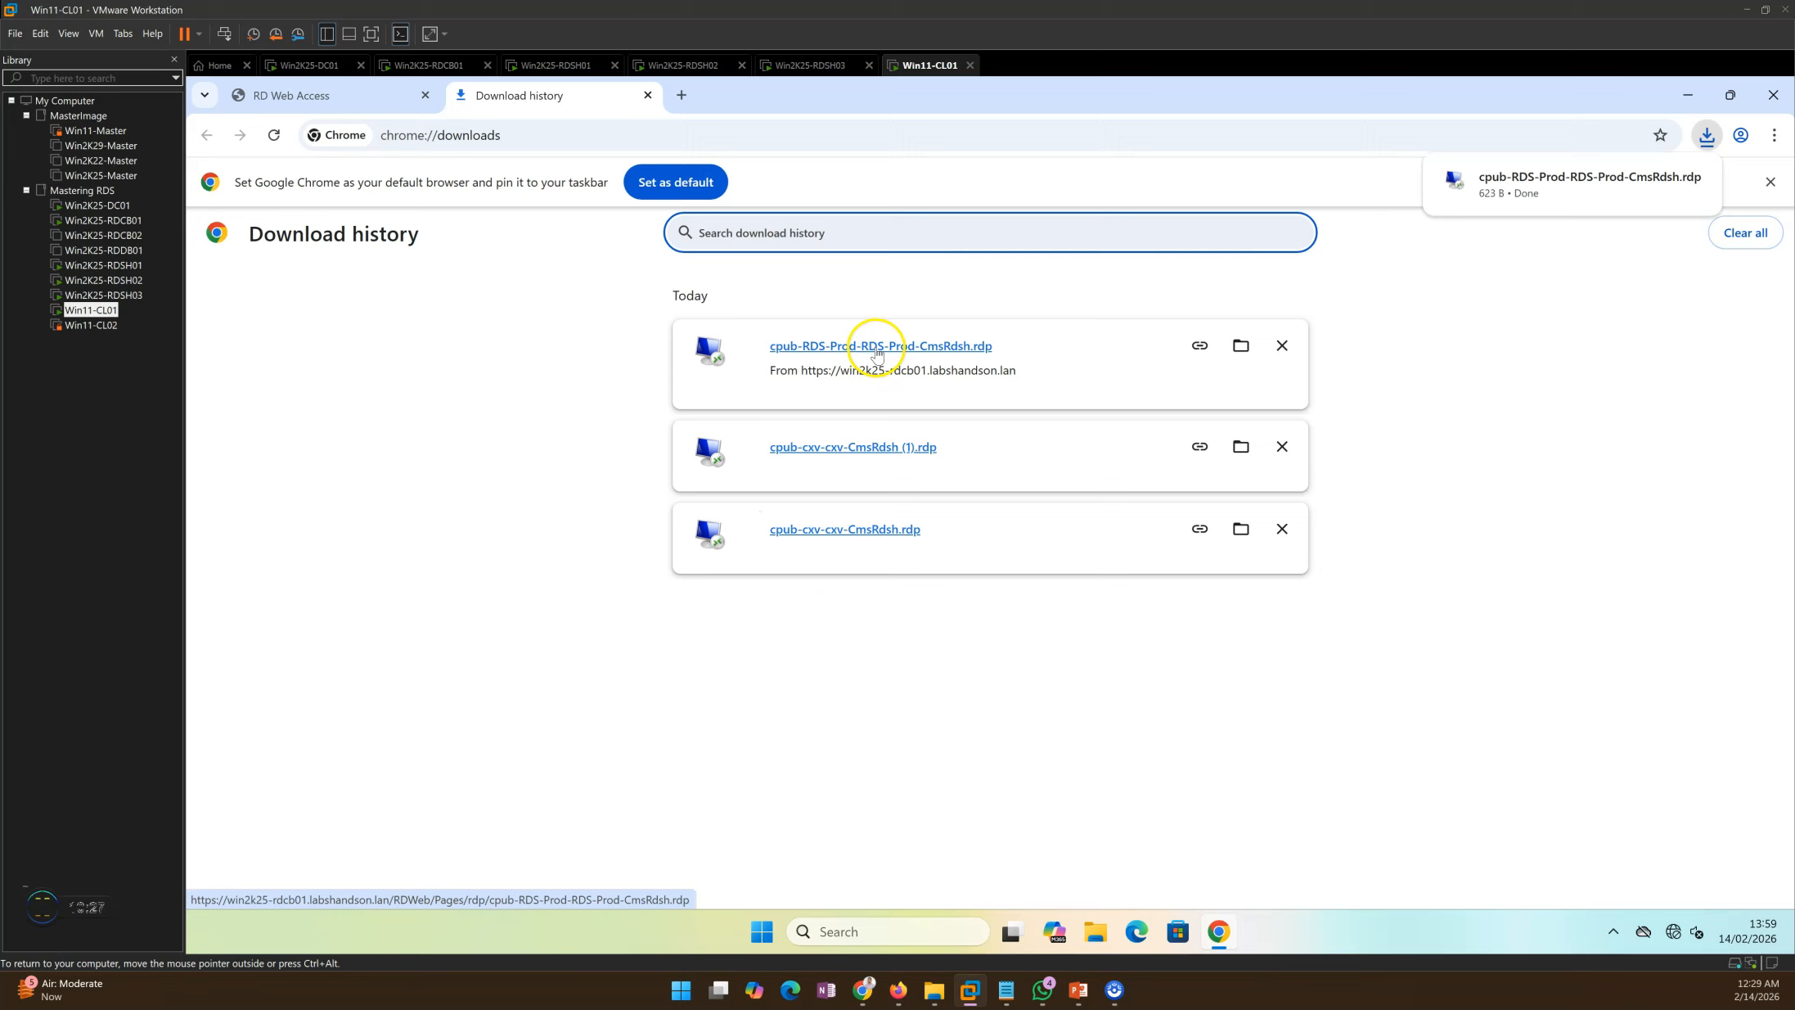
pyautogui.click(883, 353)
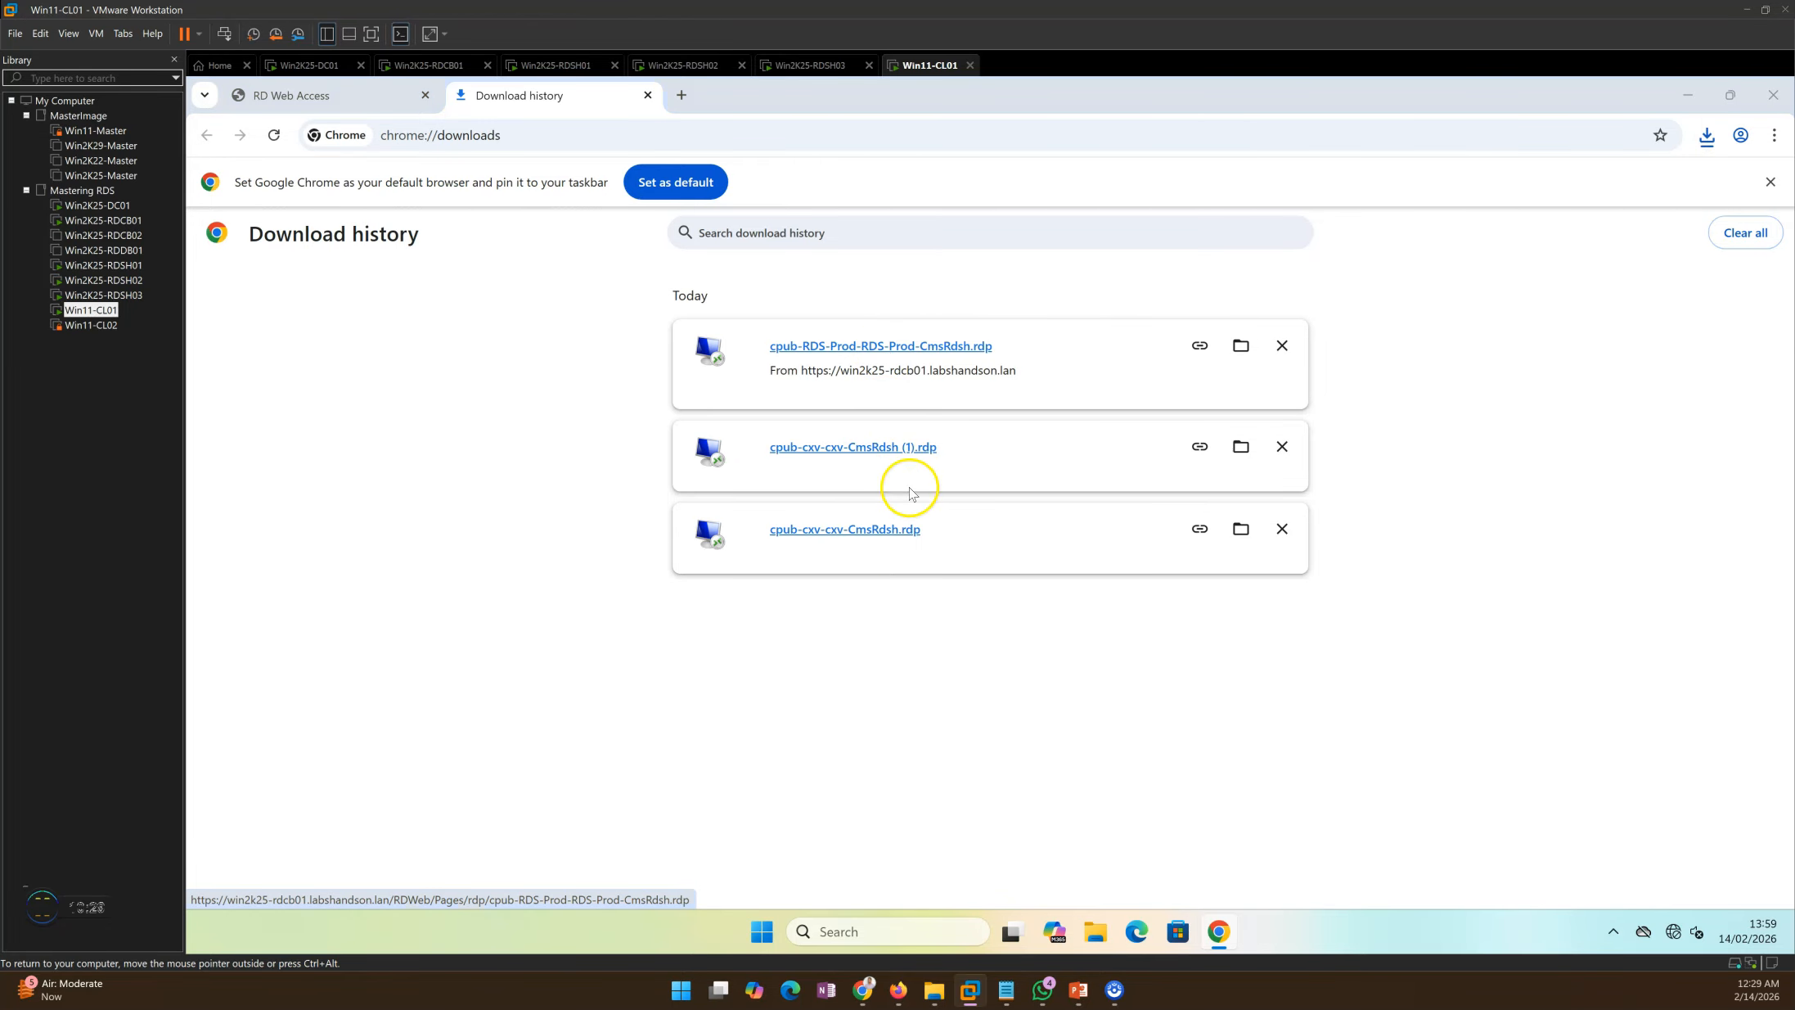
# Step: Accept the unknown publisher warning and sign User01 into the RDS-Prod desktop
pyautogui.click(1688, 95)
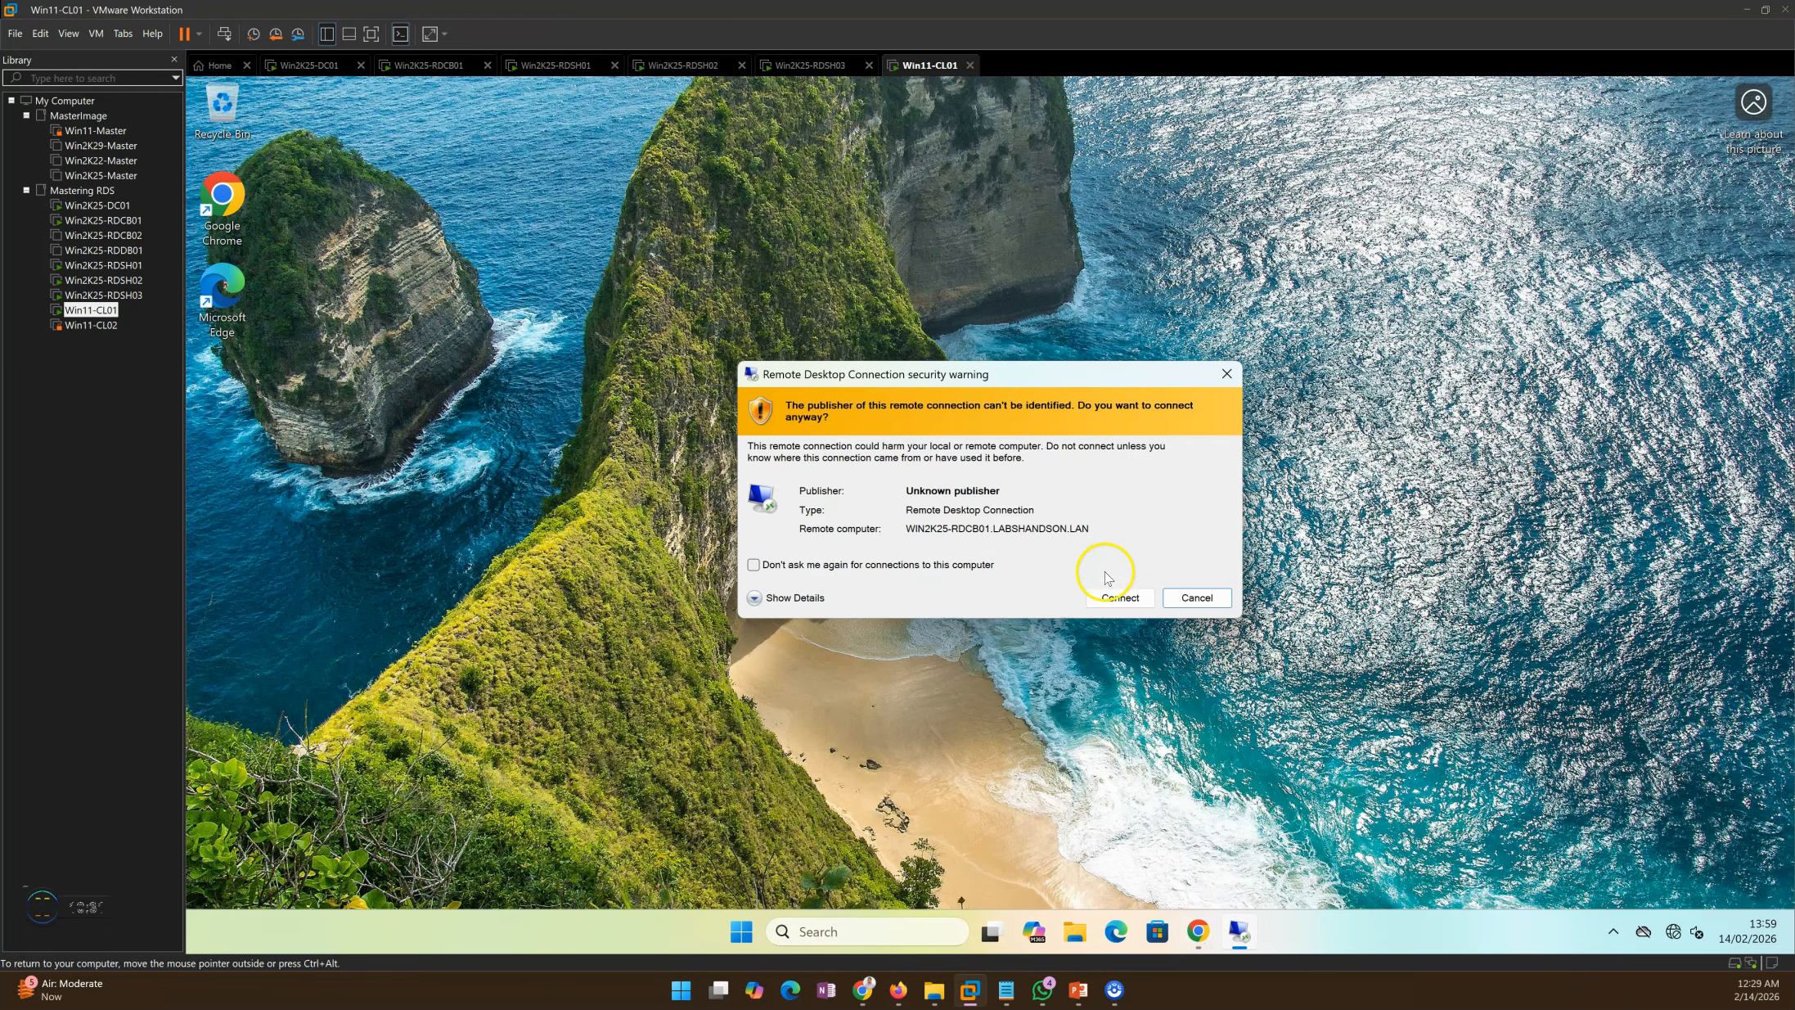
pyautogui.click(1120, 597)
pyautogui.click(835, 546)
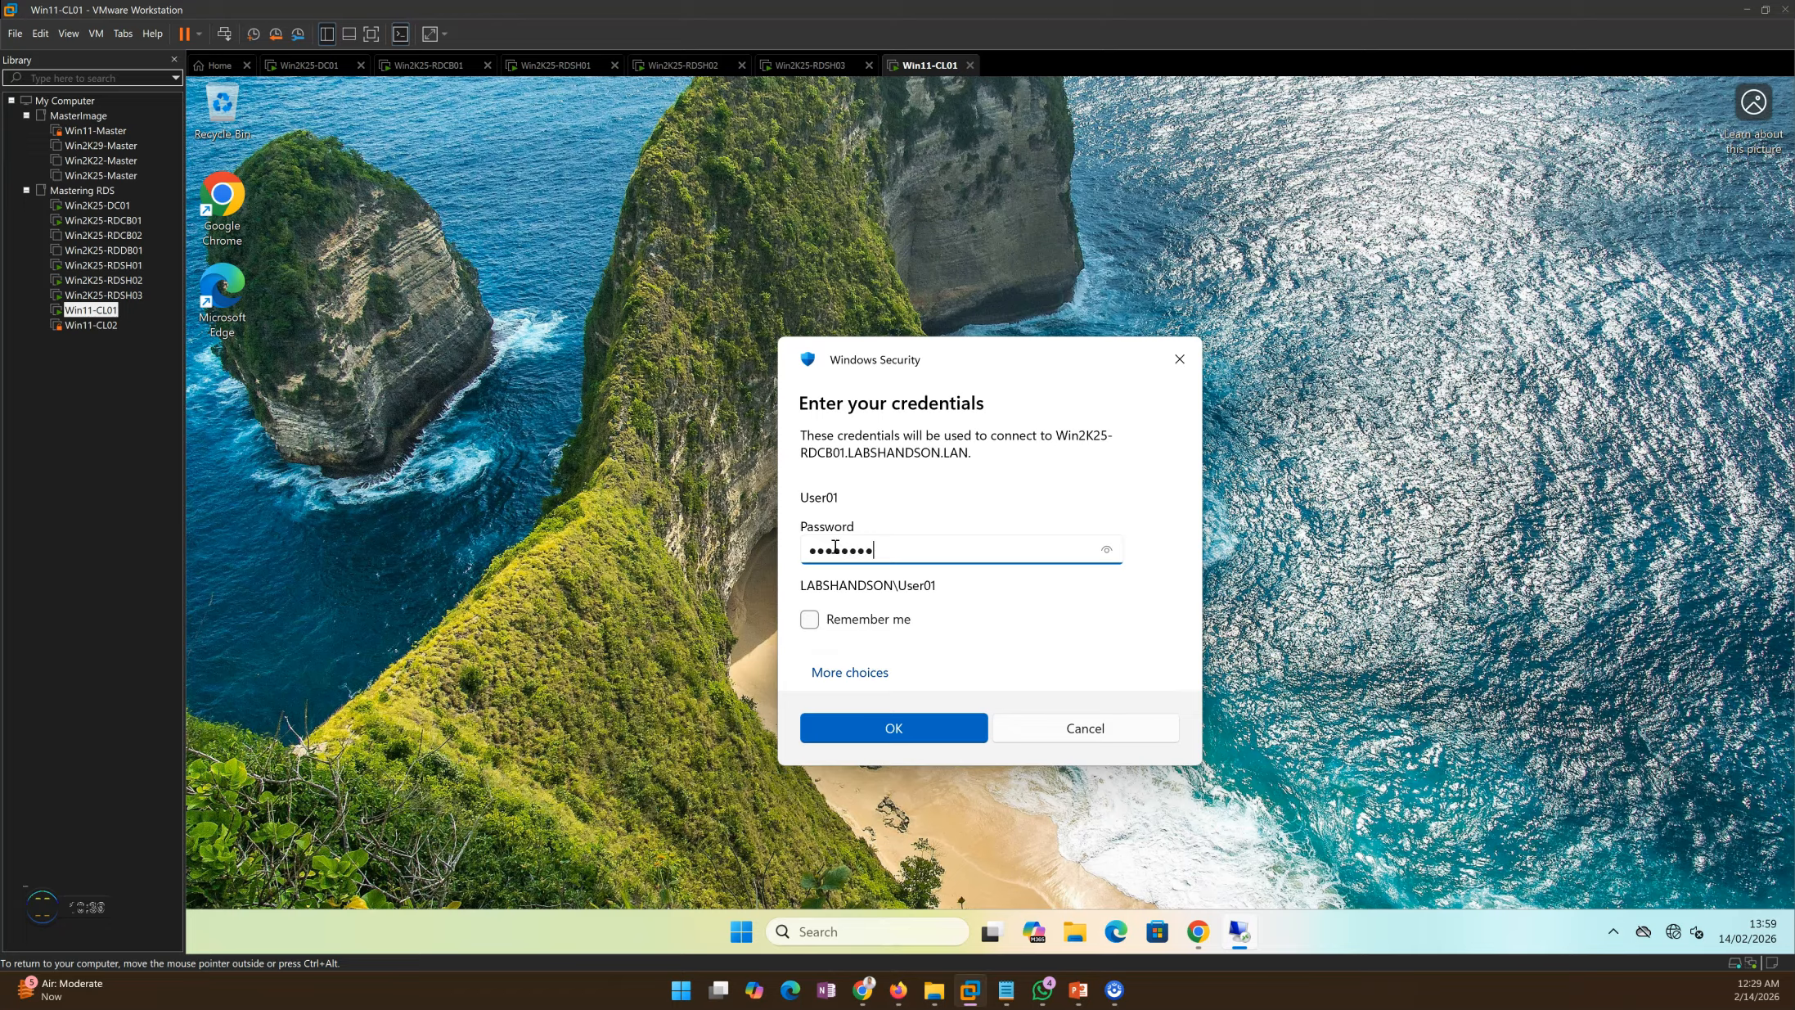
pyautogui.press('Return')
# Step: Let the connection finish, then go to RDS-Prod Connections tasks on Win2K25-RDCB01
pyautogui.moveTo(964, 446); pyautogui.dragTo(920, 282)
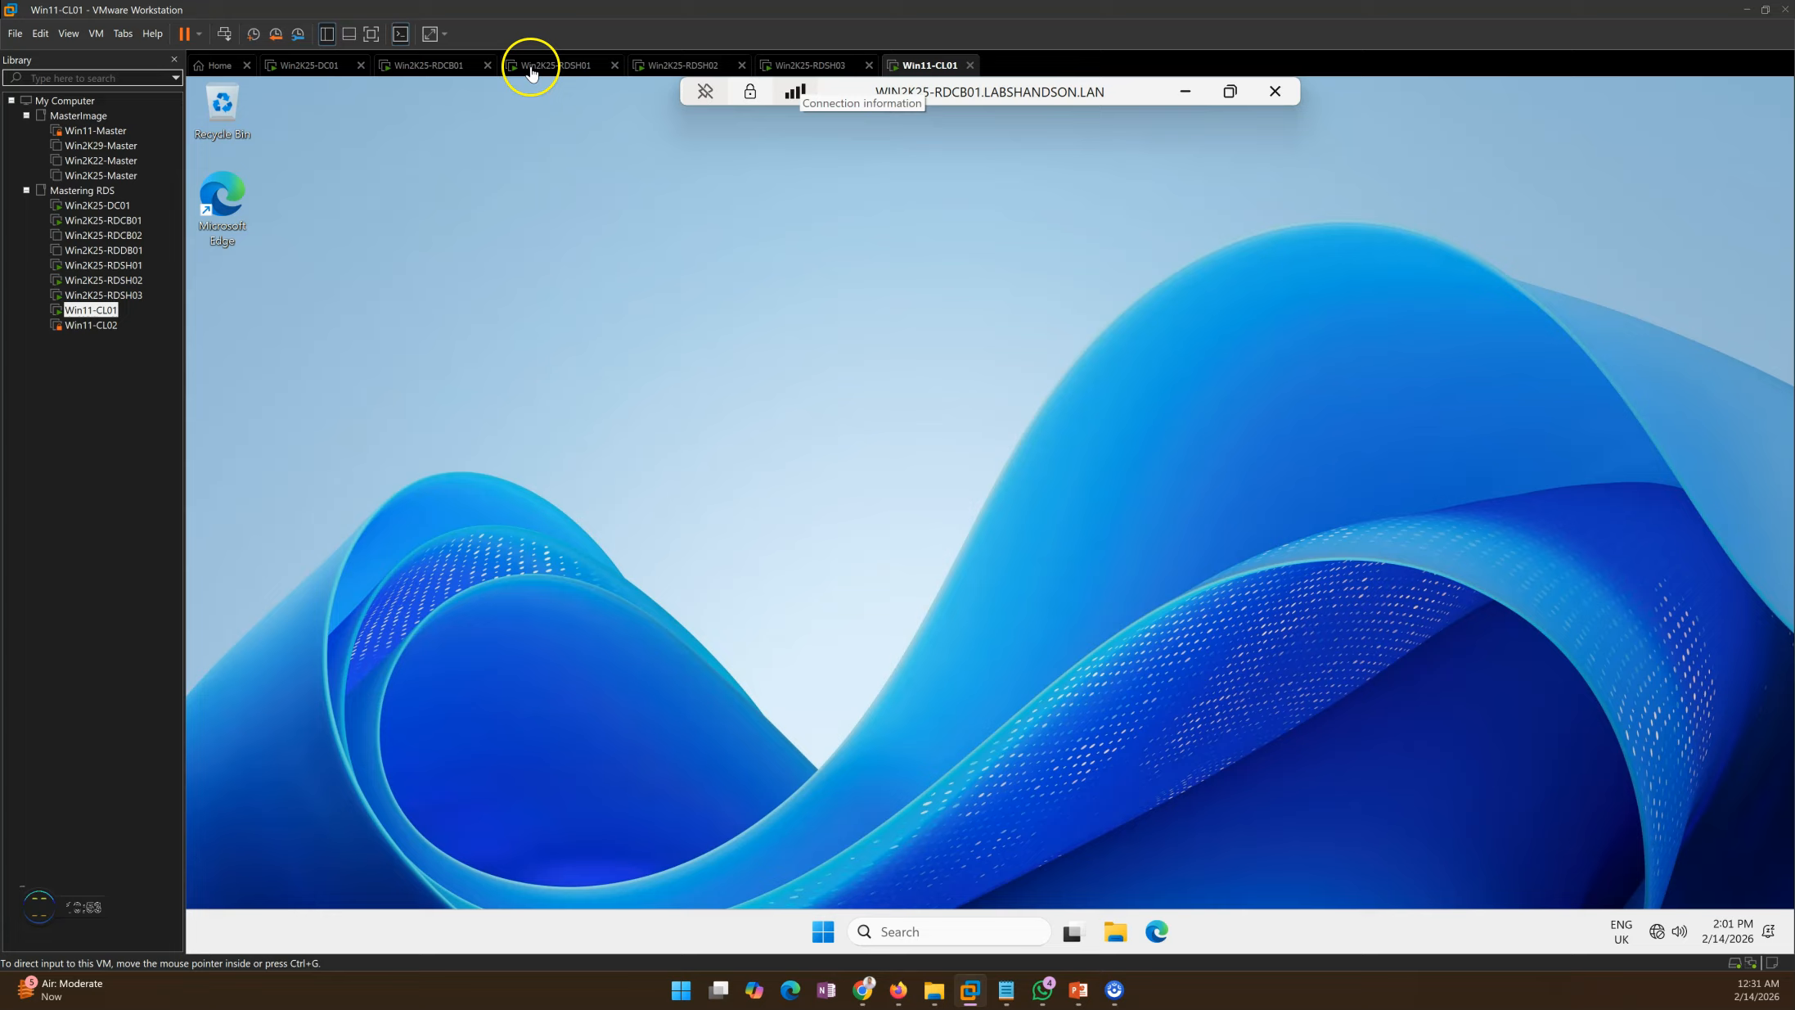
pyautogui.click(455, 70)
pyautogui.click(1740, 186)
# Step: Refresh RDS-Prod connections and select User01's session on WIN2K25-RDSH03
pyautogui.click(1722, 214)
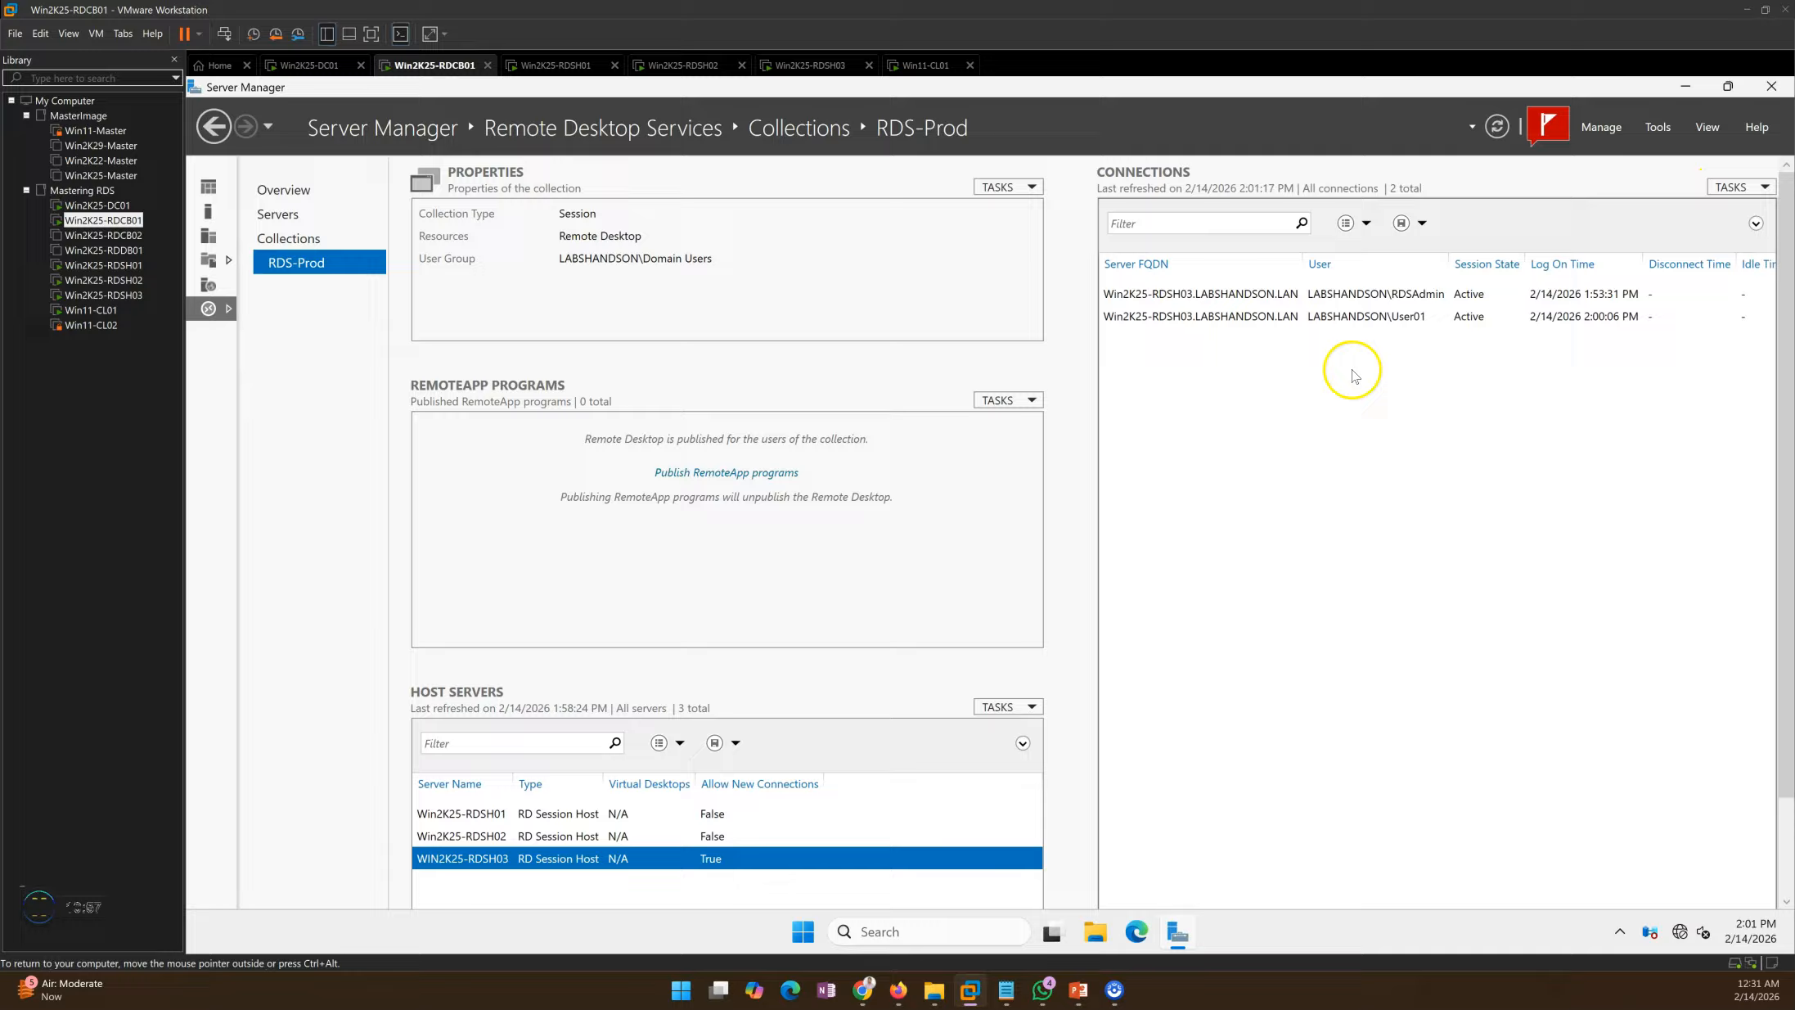
pyautogui.click(1235, 321)
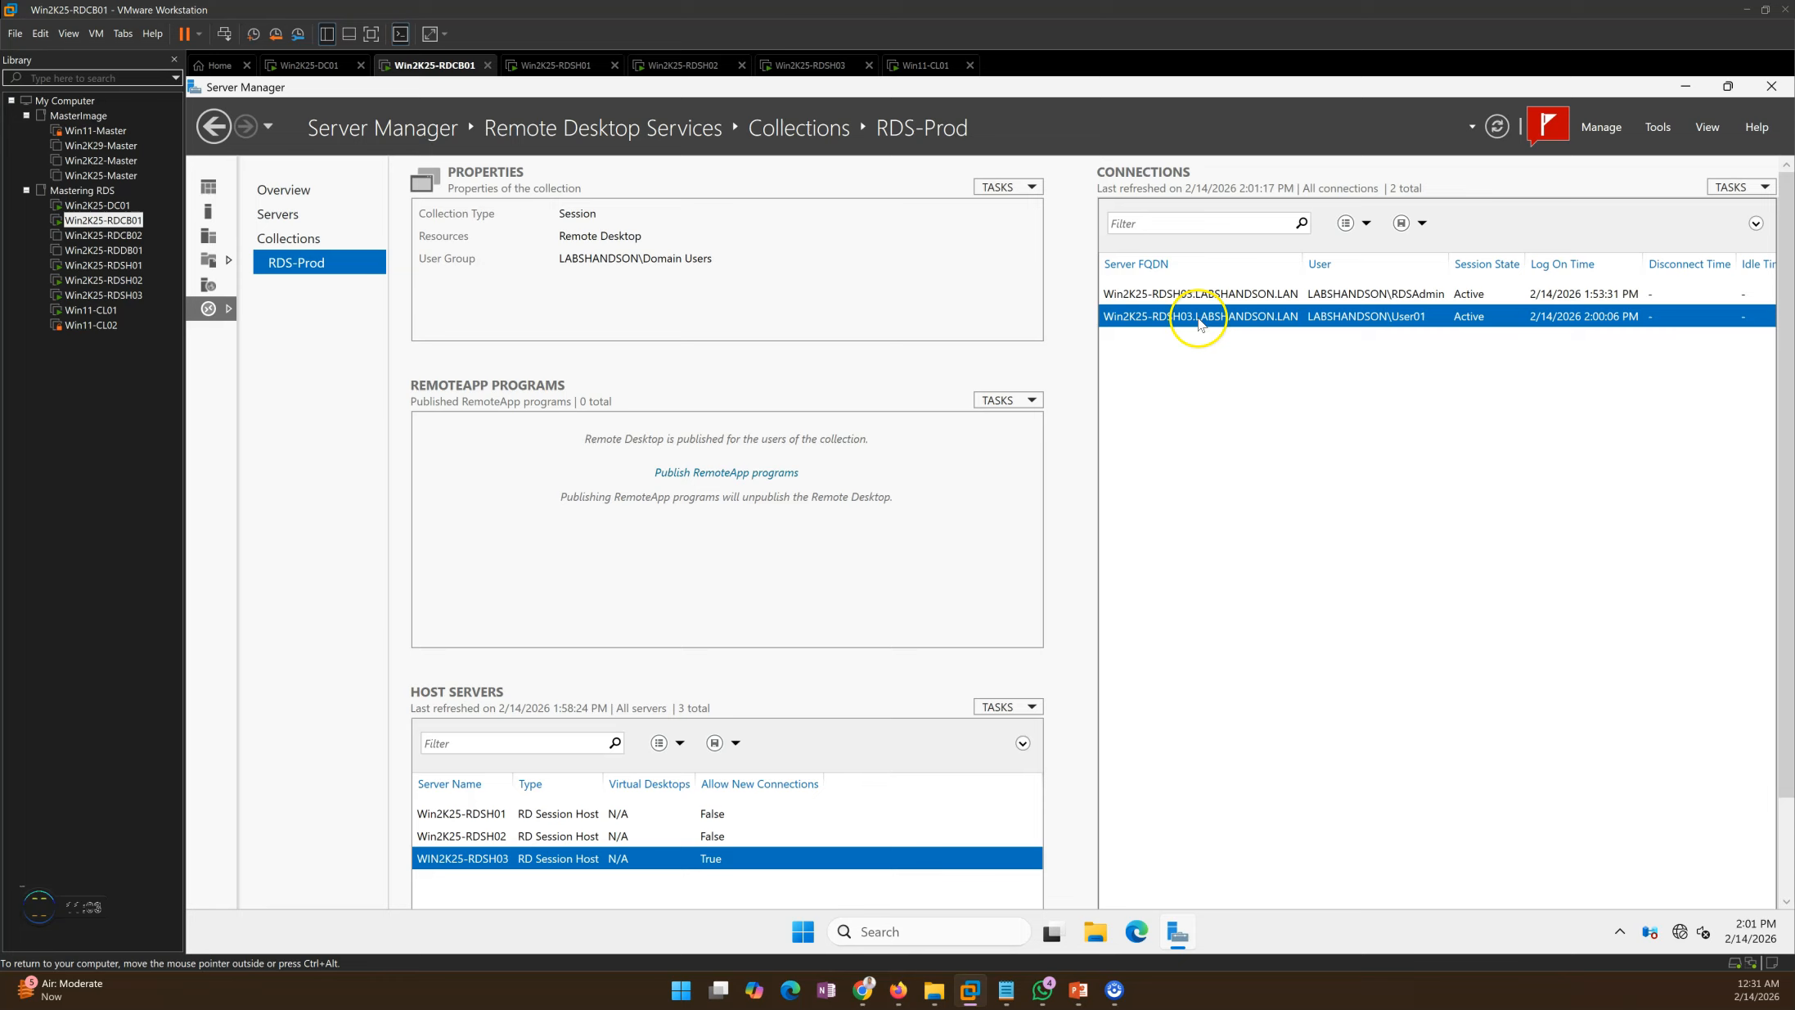
pyautogui.click(1210, 296)
pyautogui.click(1202, 318)
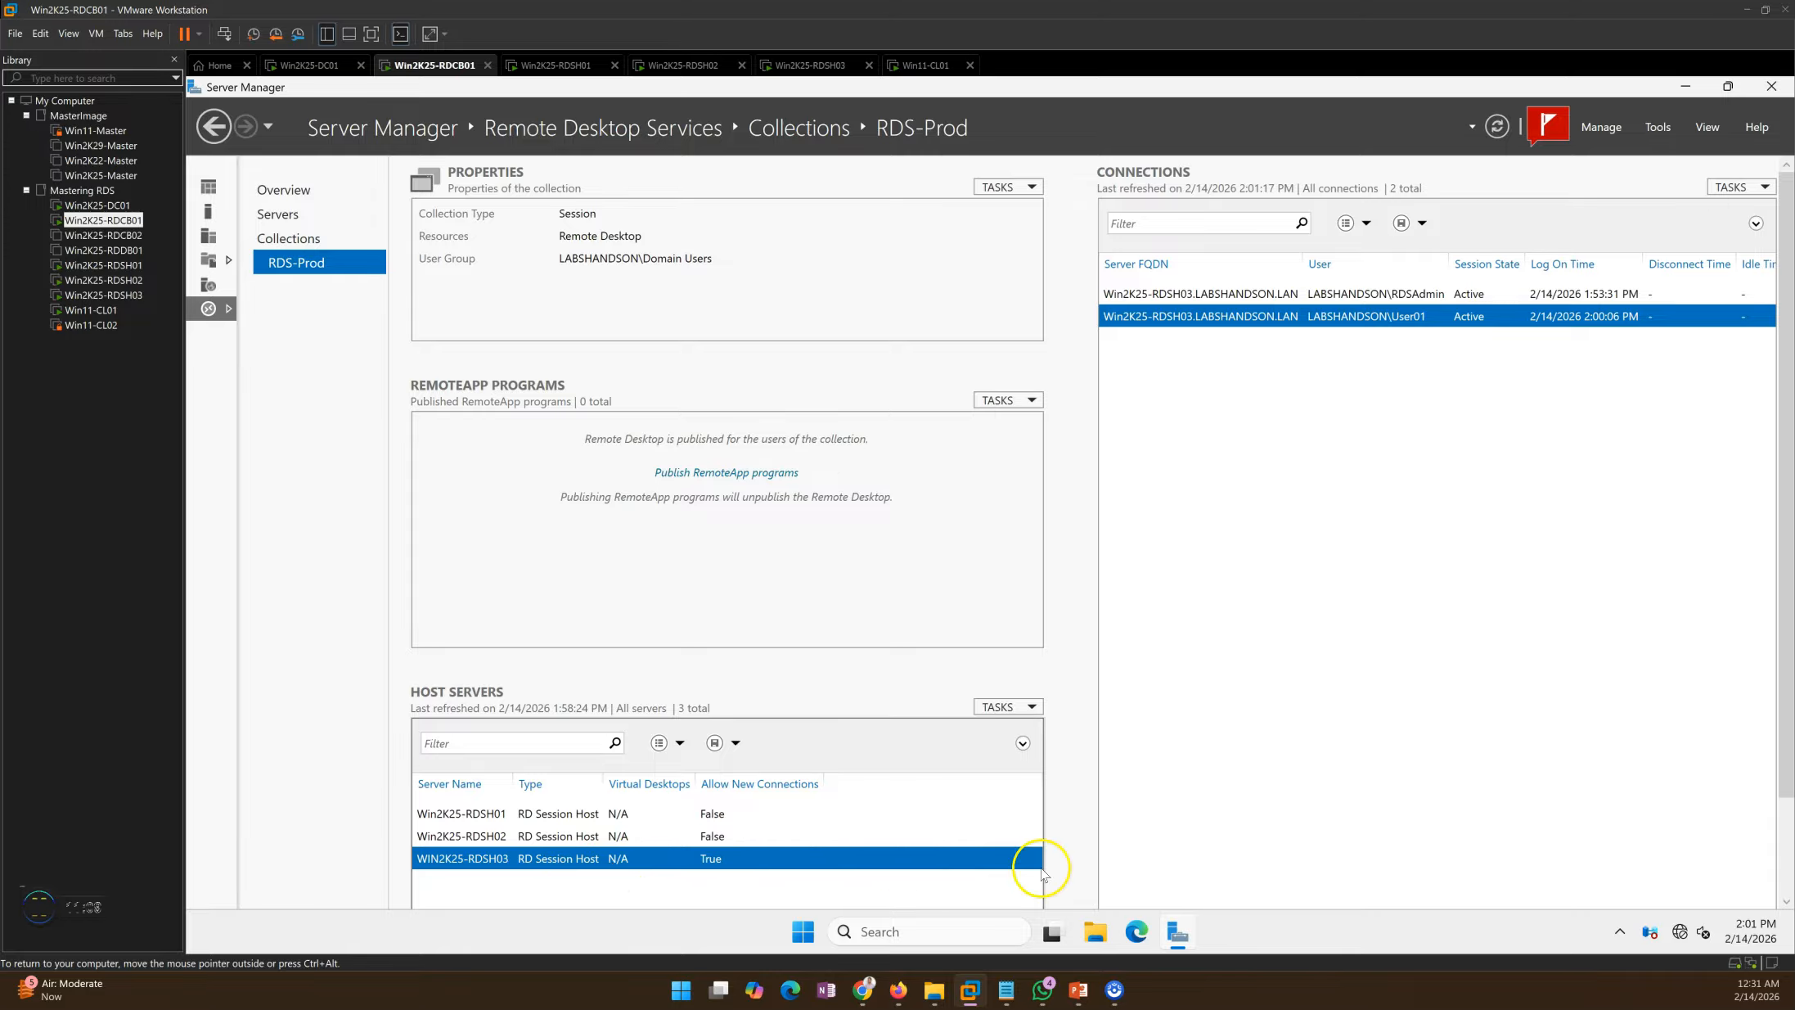
# Step: Advance the PowerPoint slide show to its closing thank-you slide, 5 of 5
pyautogui.moveTo(1088, 996)
pyautogui.click(1055, 904)
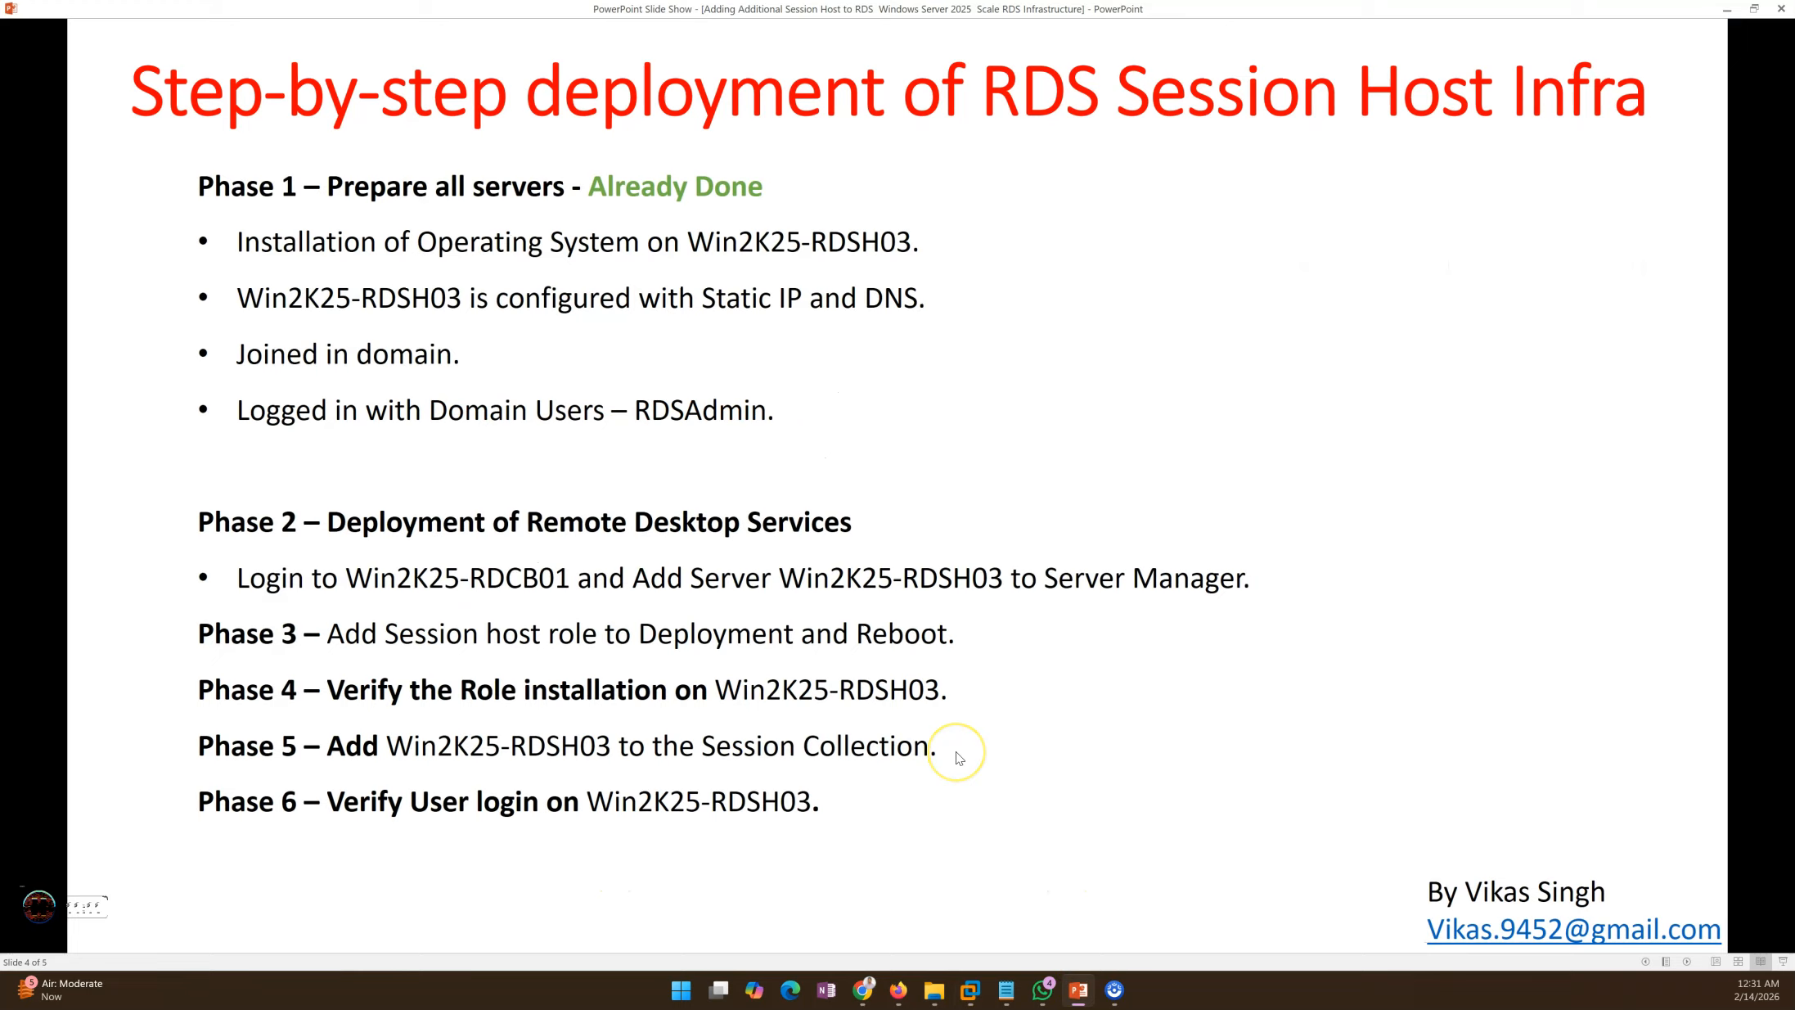
pyautogui.click(959, 757)
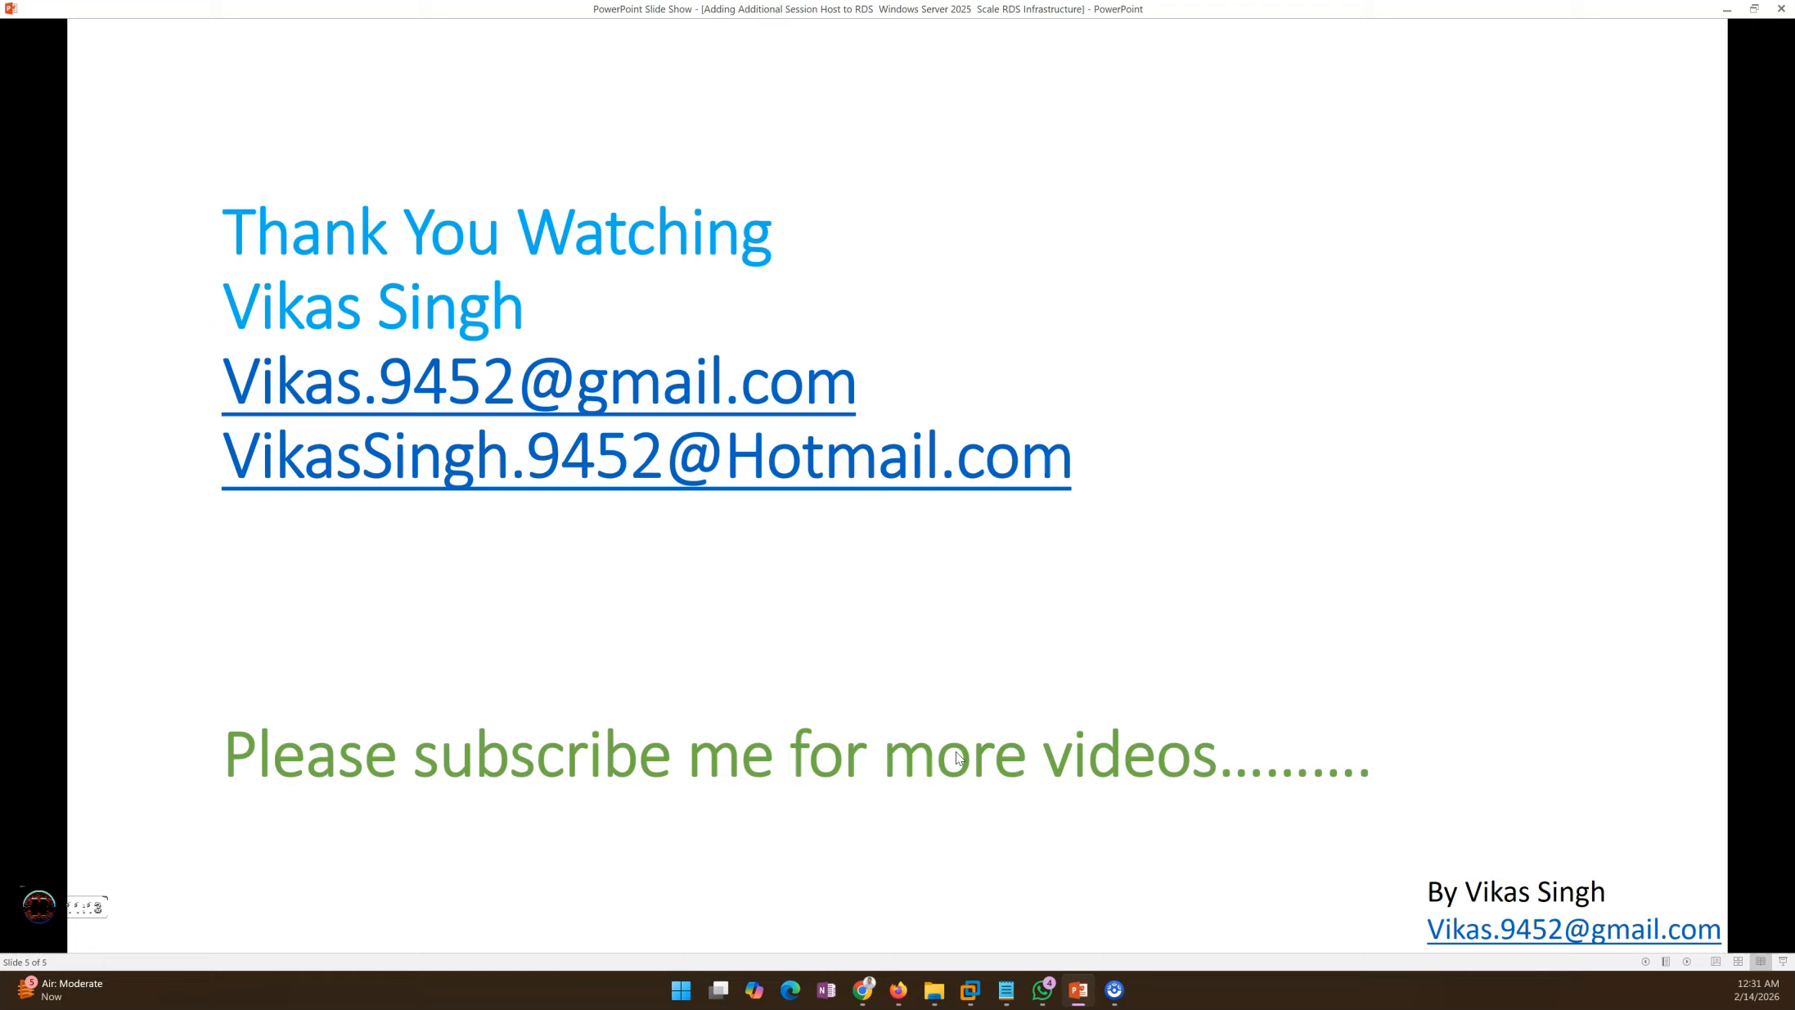